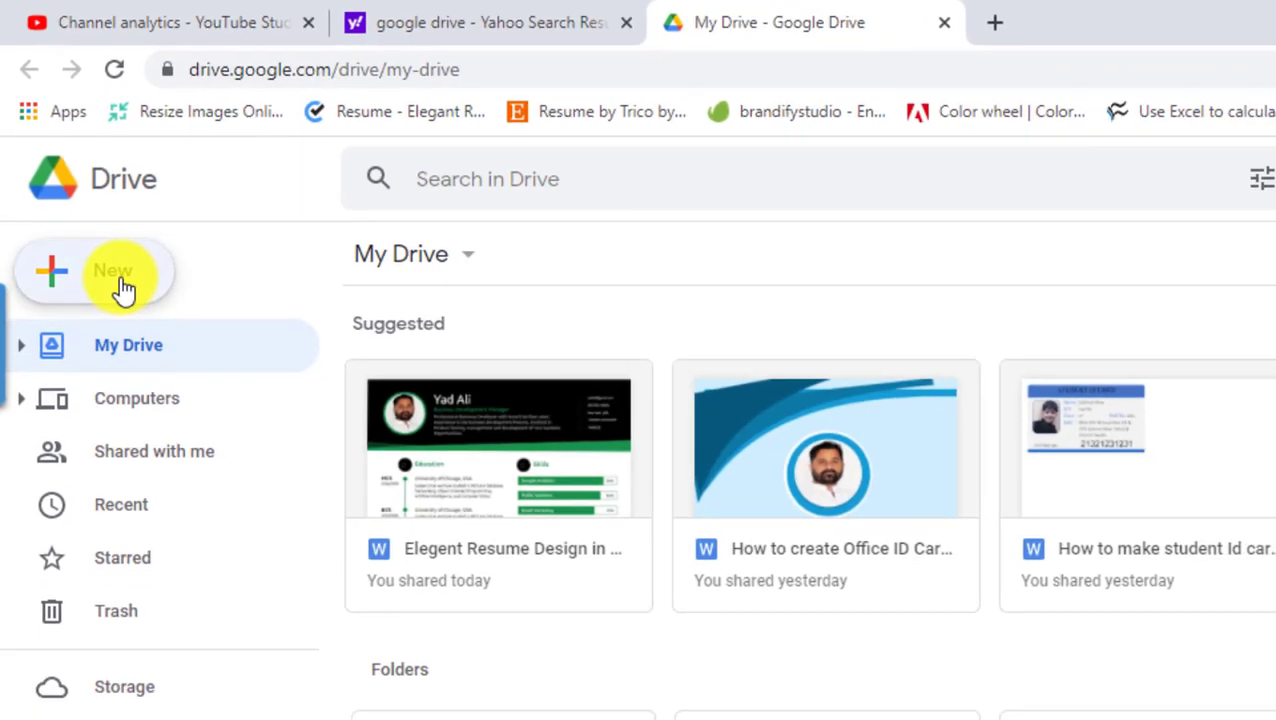
Create a new blank Google Forms form from My Drive
click(134, 312)
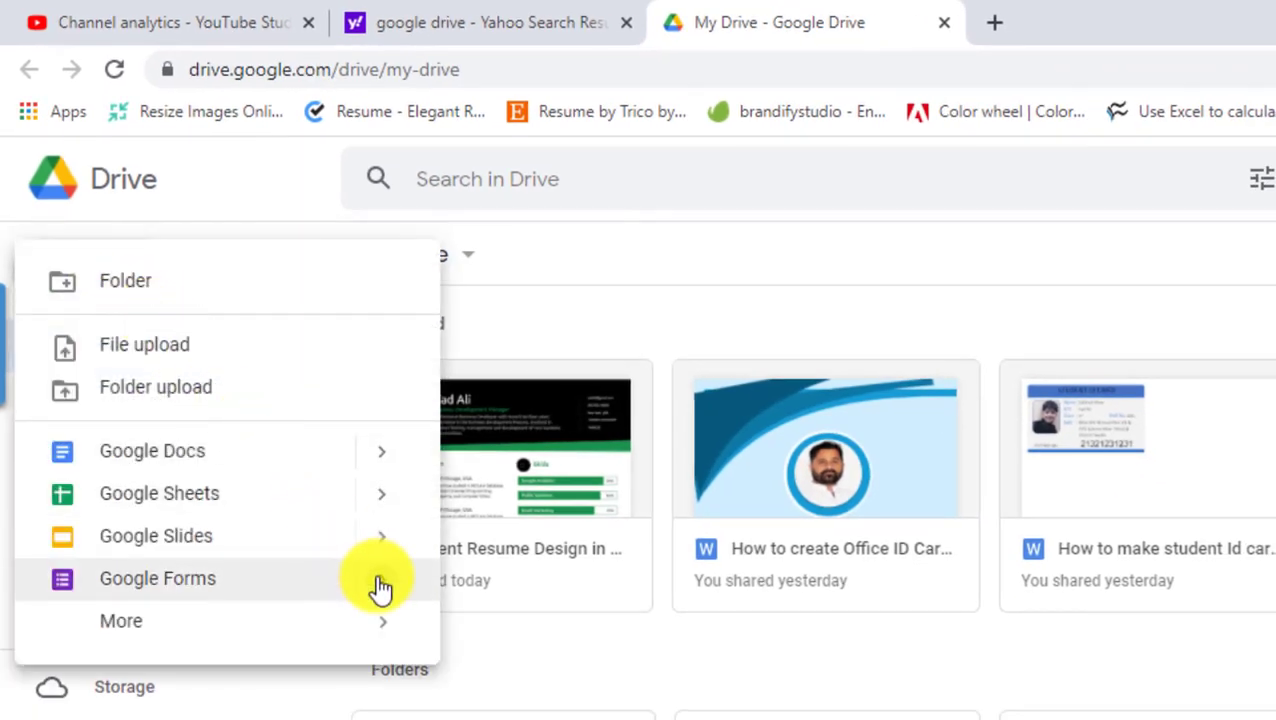
mouse_move(379, 582)
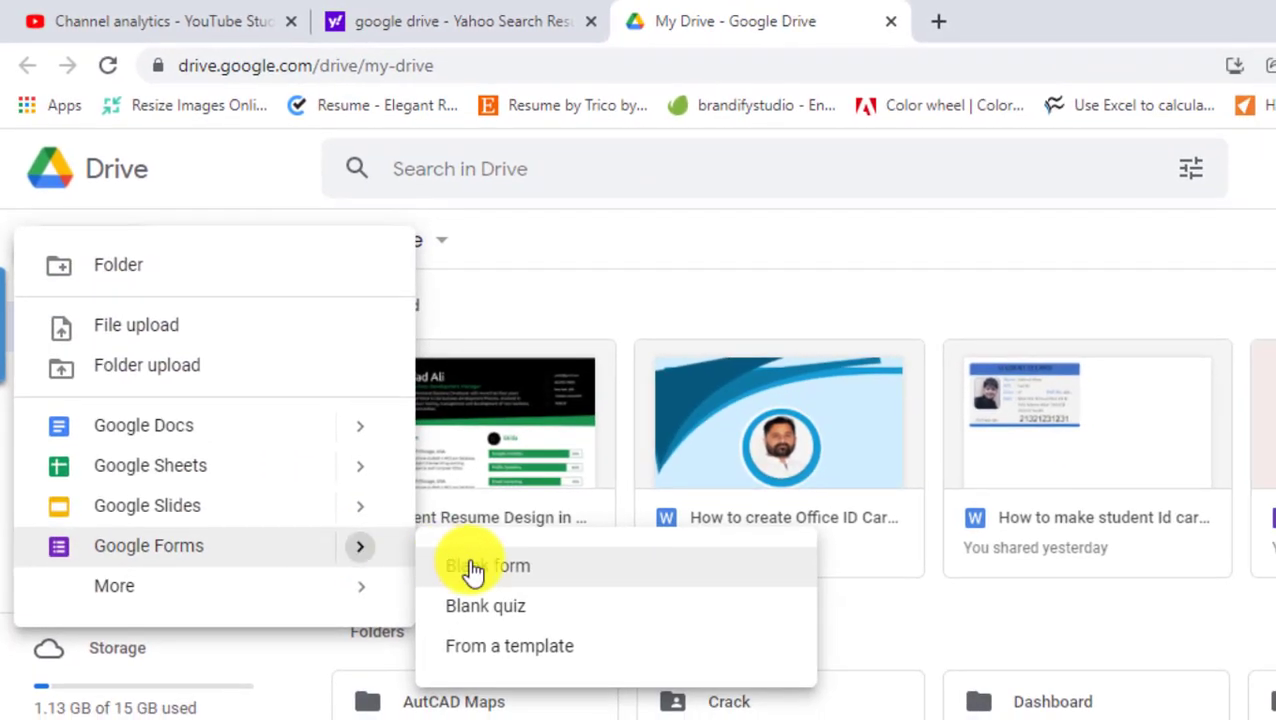
click(472, 568)
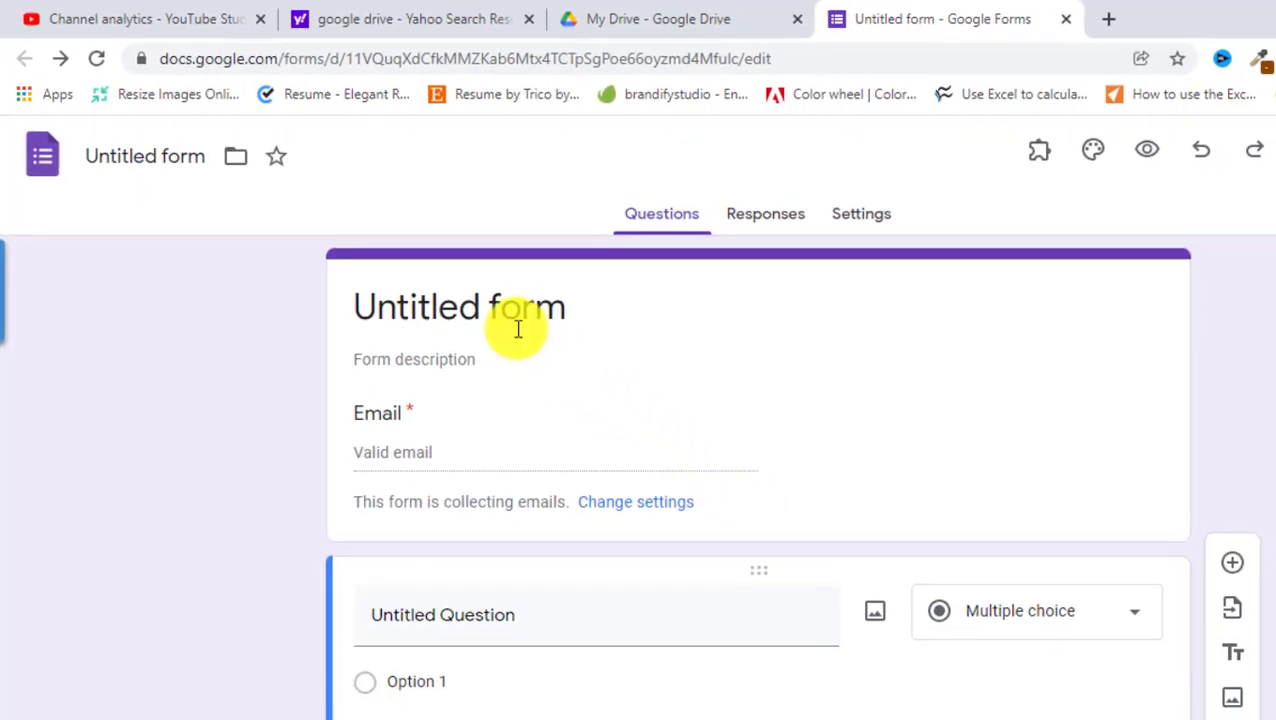
Replace the form's title with "Mathematics Quiz"
click(430, 302)
drag(598, 304, 338, 322)
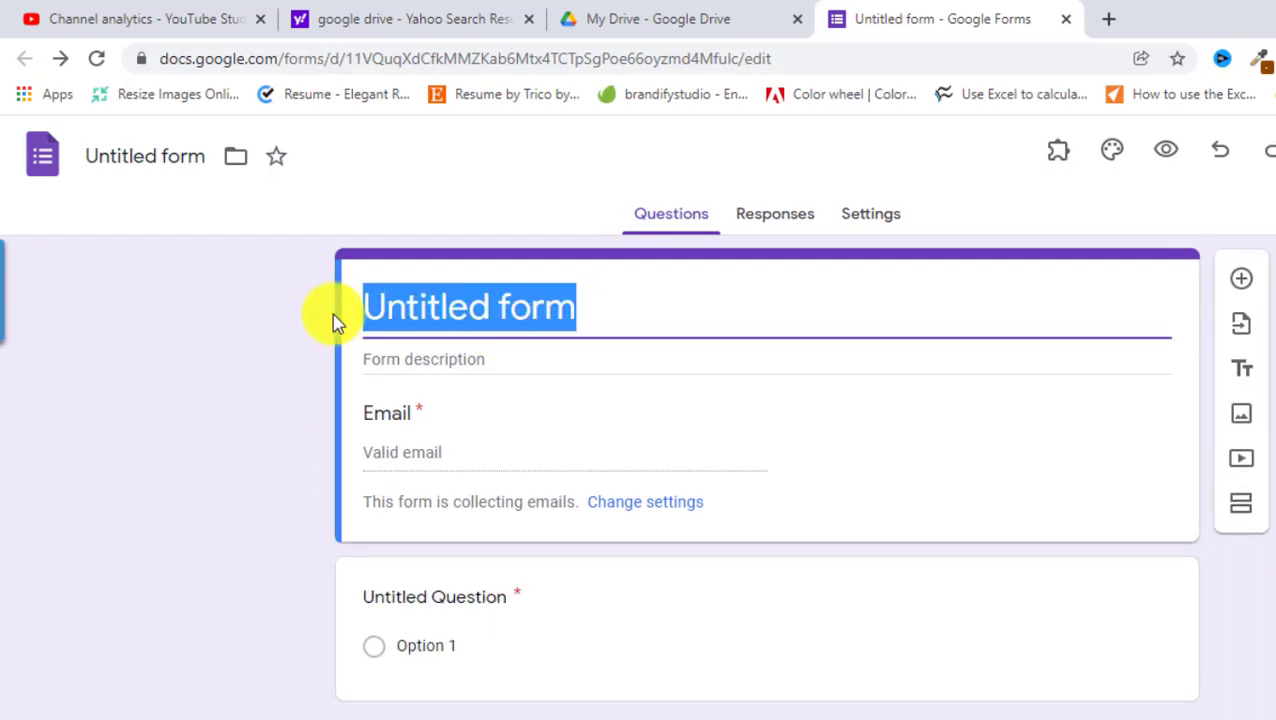
text(Mathemat)
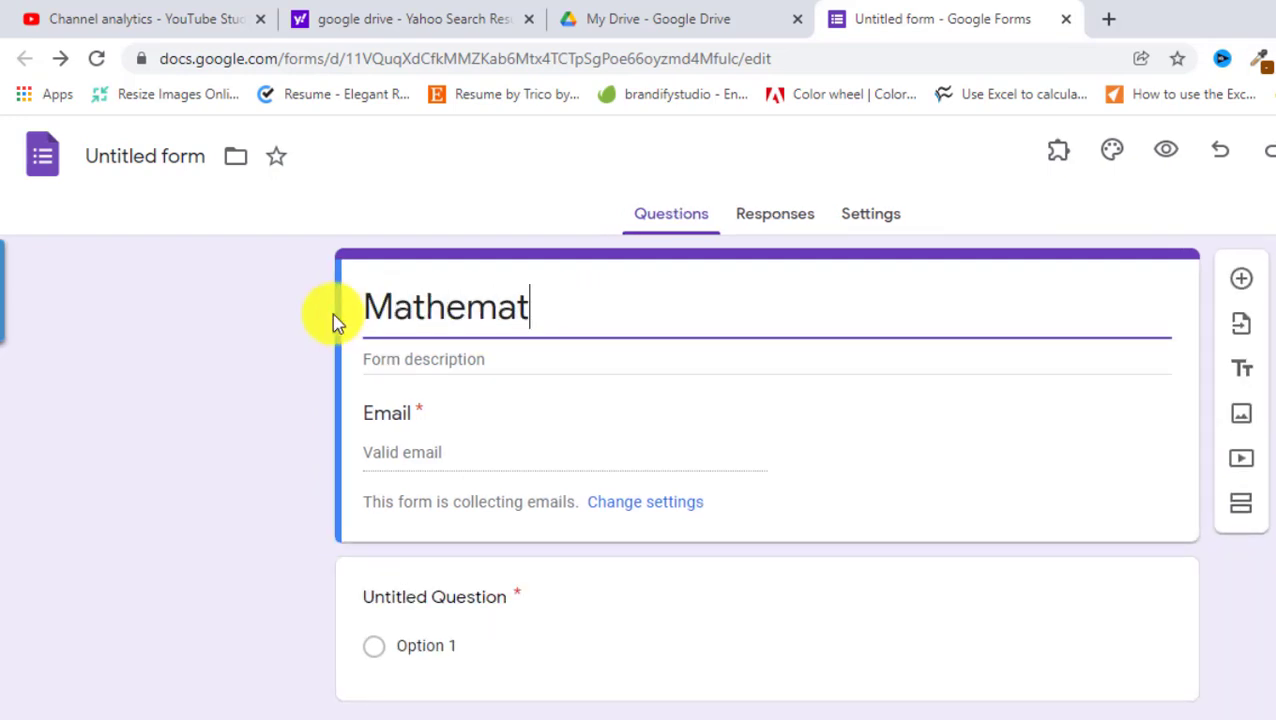
text(ic s)
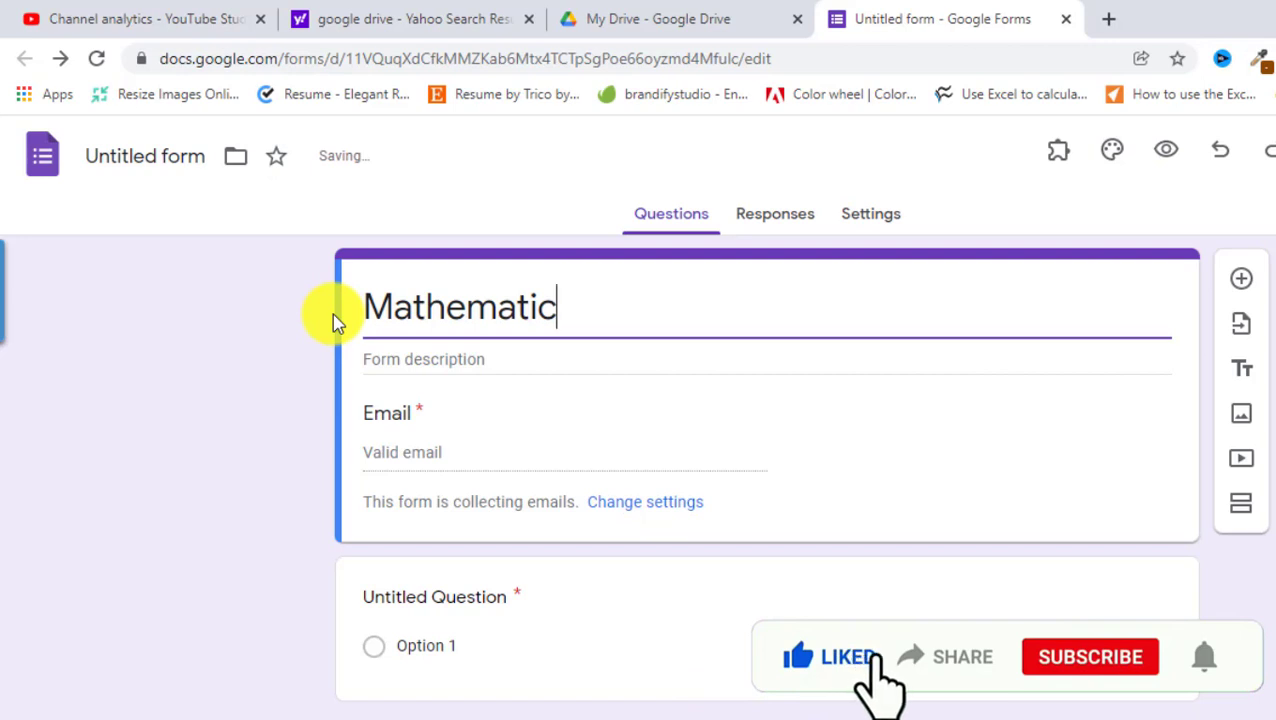
key(BackSpace)
key(BackSpace)
text(s Quiz)
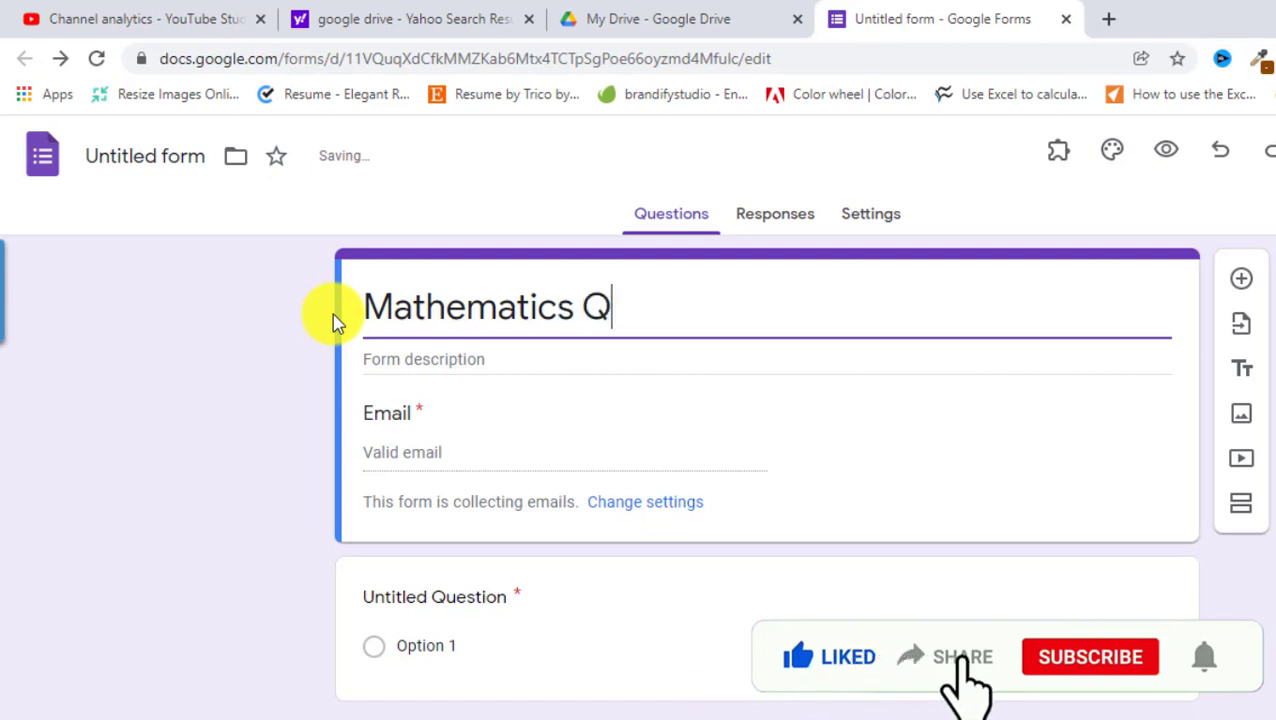
Enter "Session 2021-2022" as the form description under the title
click(383, 352)
text(Sess)
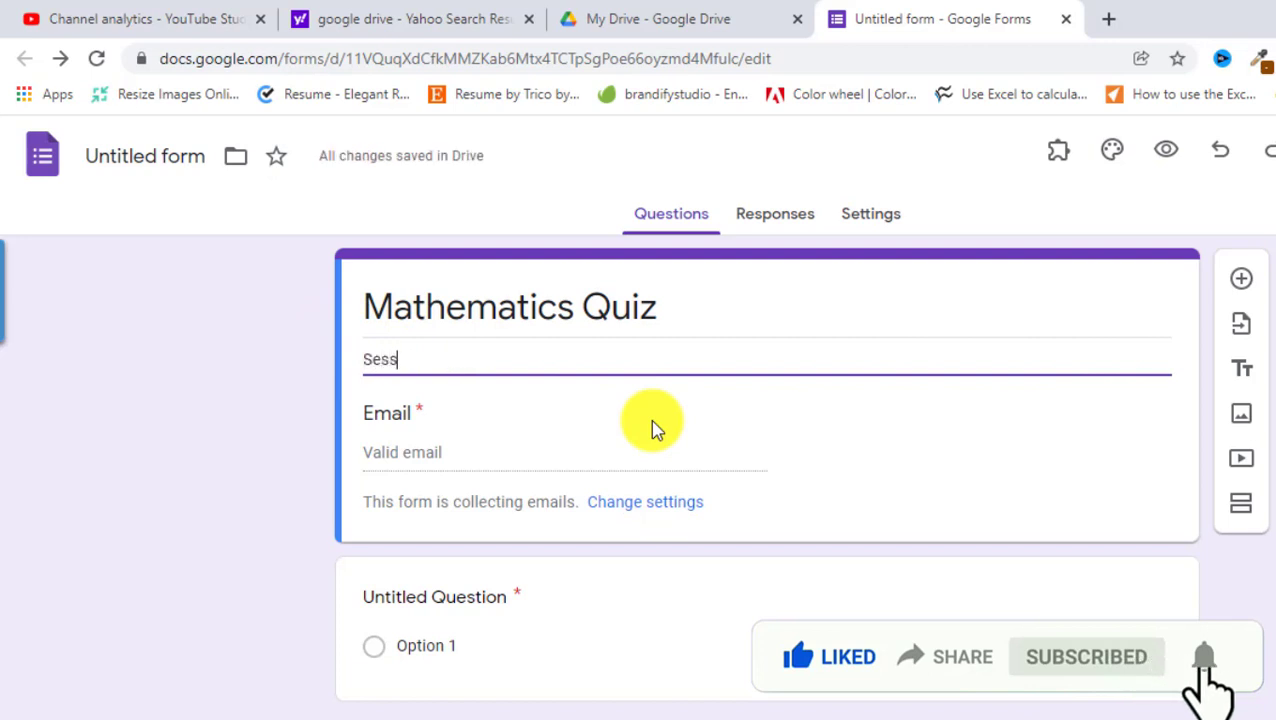
text(ion 2021-2022)
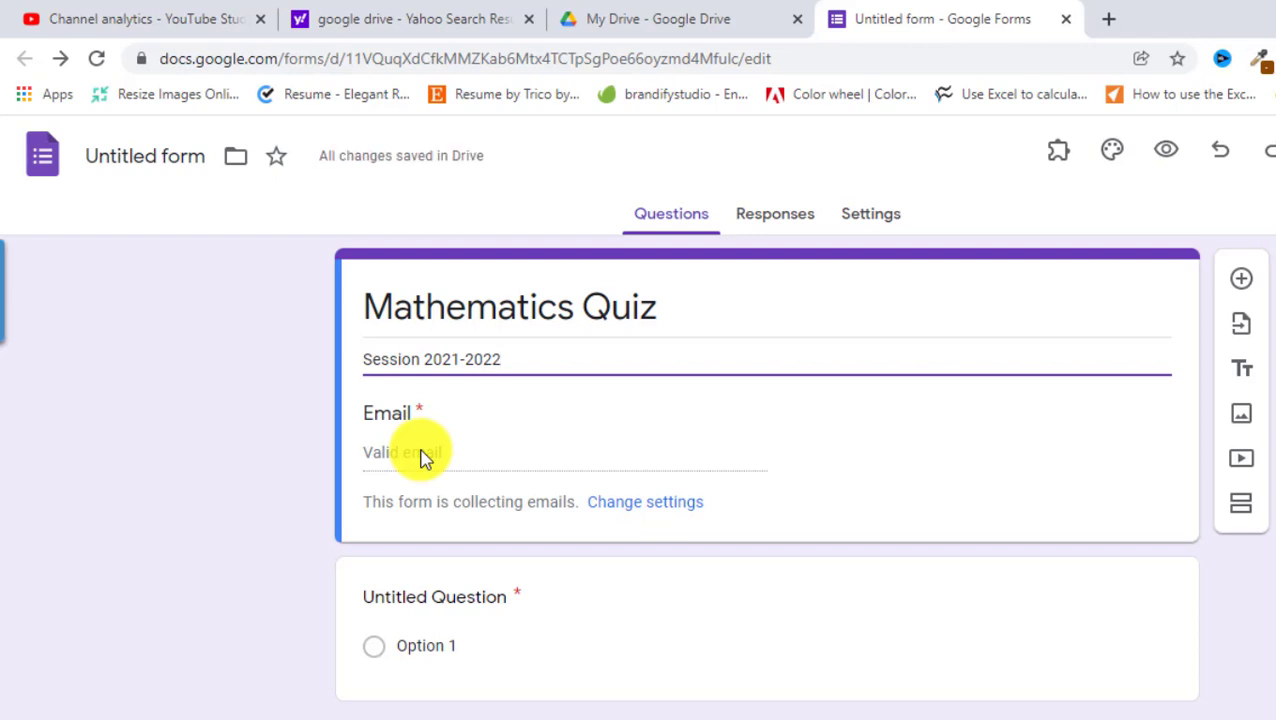
click(420, 455)
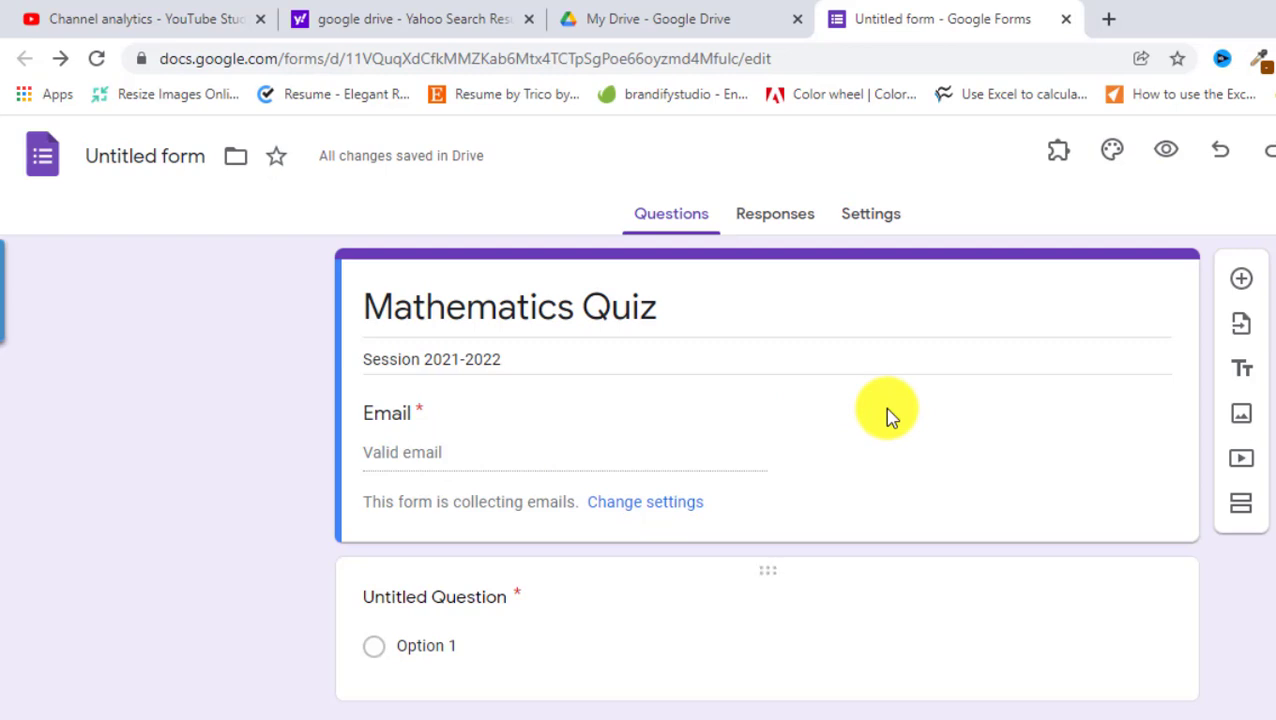
Make the untitled question a short-answer question titled "Roll No", and duplicate it as a second question titled "Email ID"
click(533, 662)
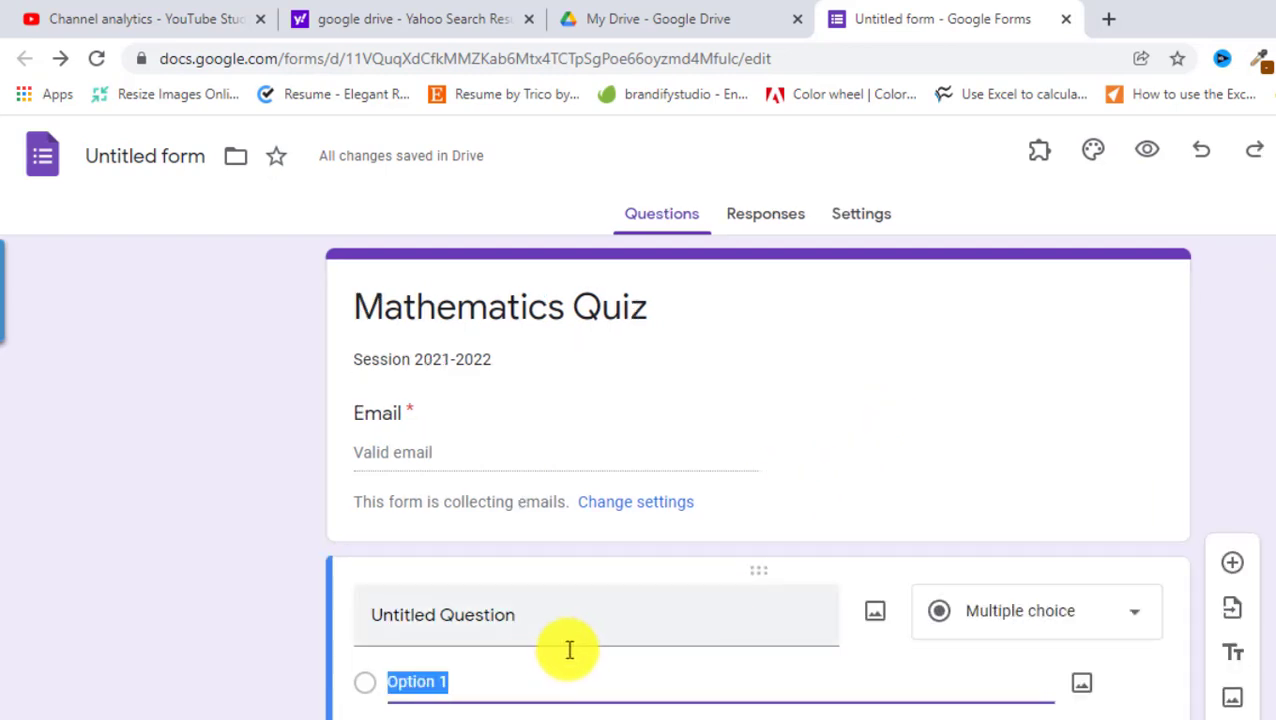
click(1132, 500)
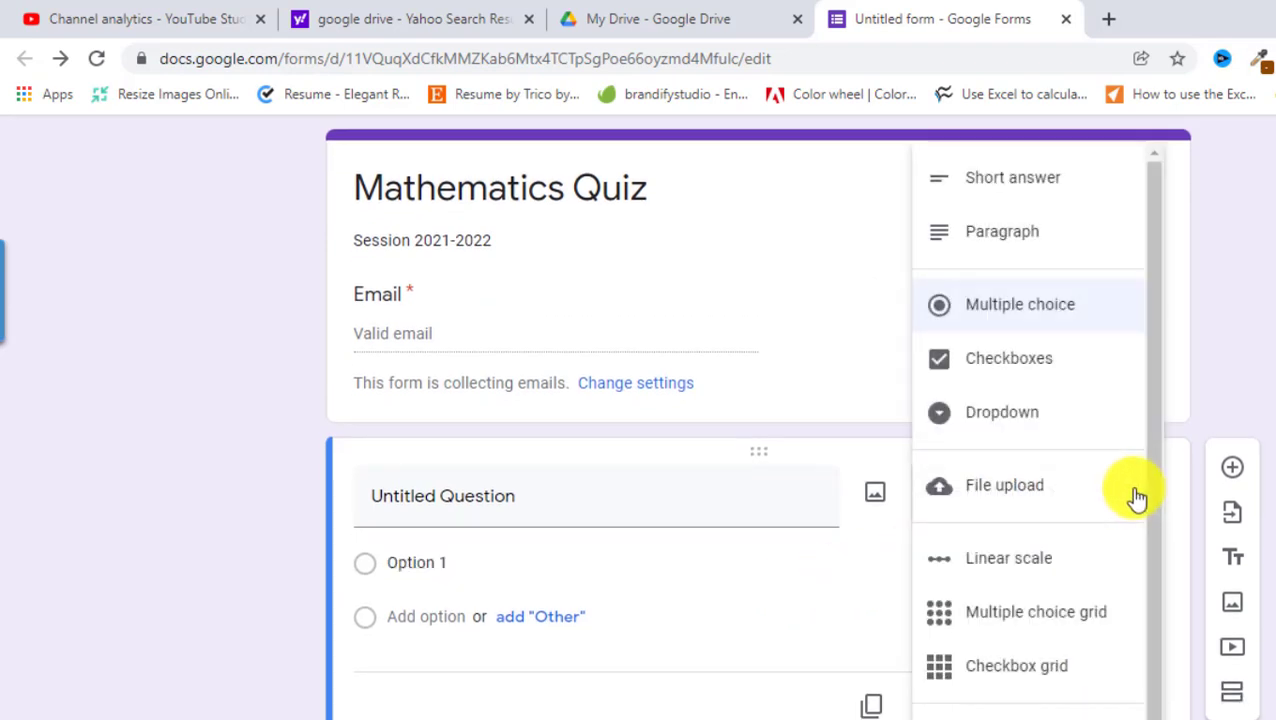
click(1031, 190)
click(504, 533)
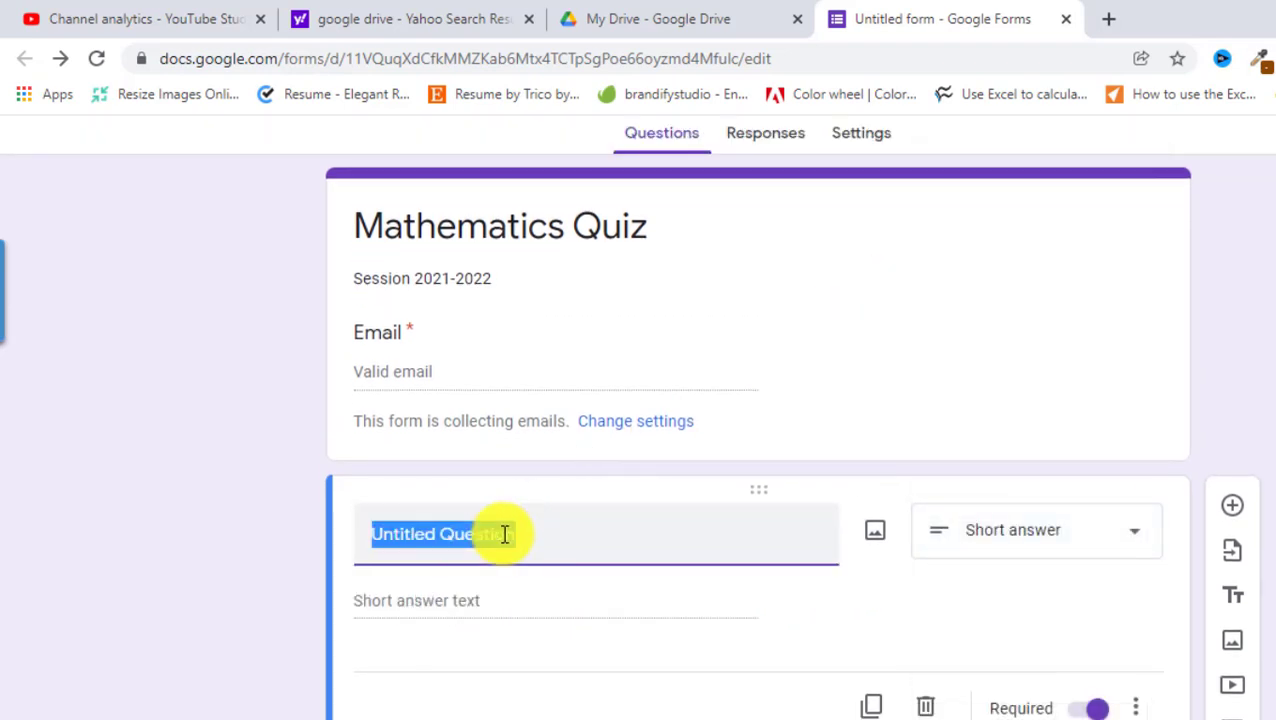
text(Roll No)
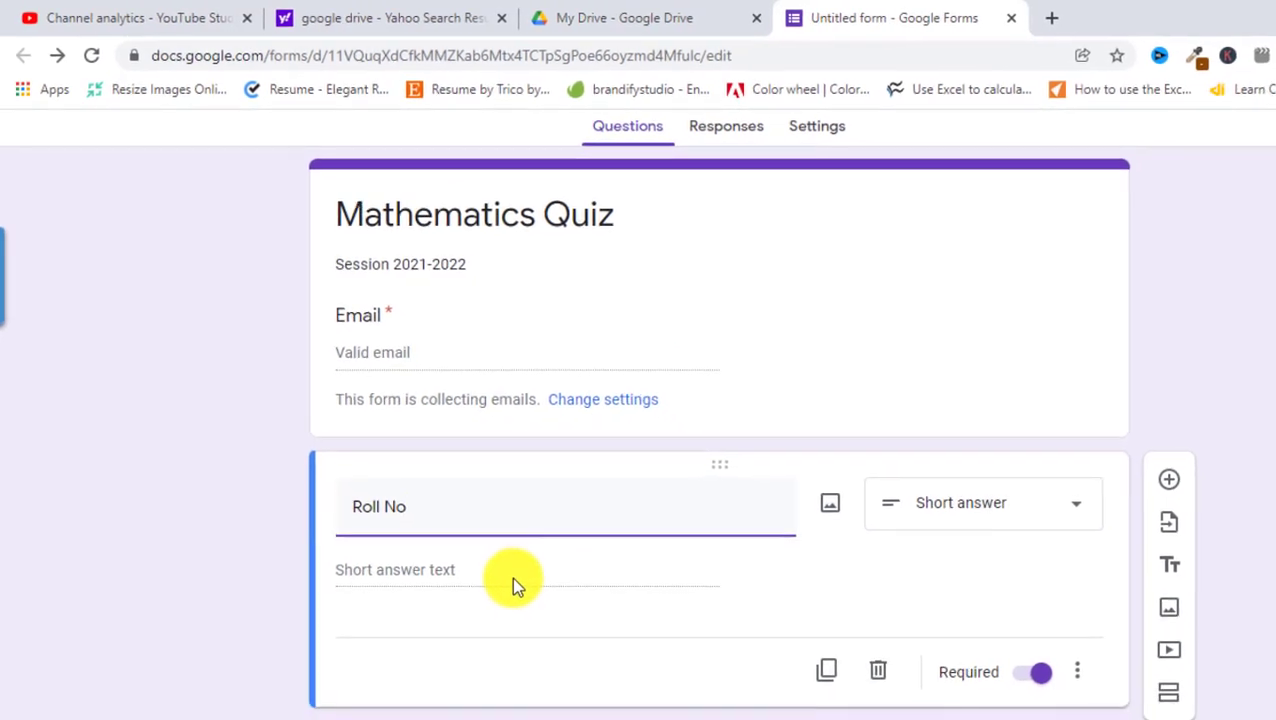
click(822, 667)
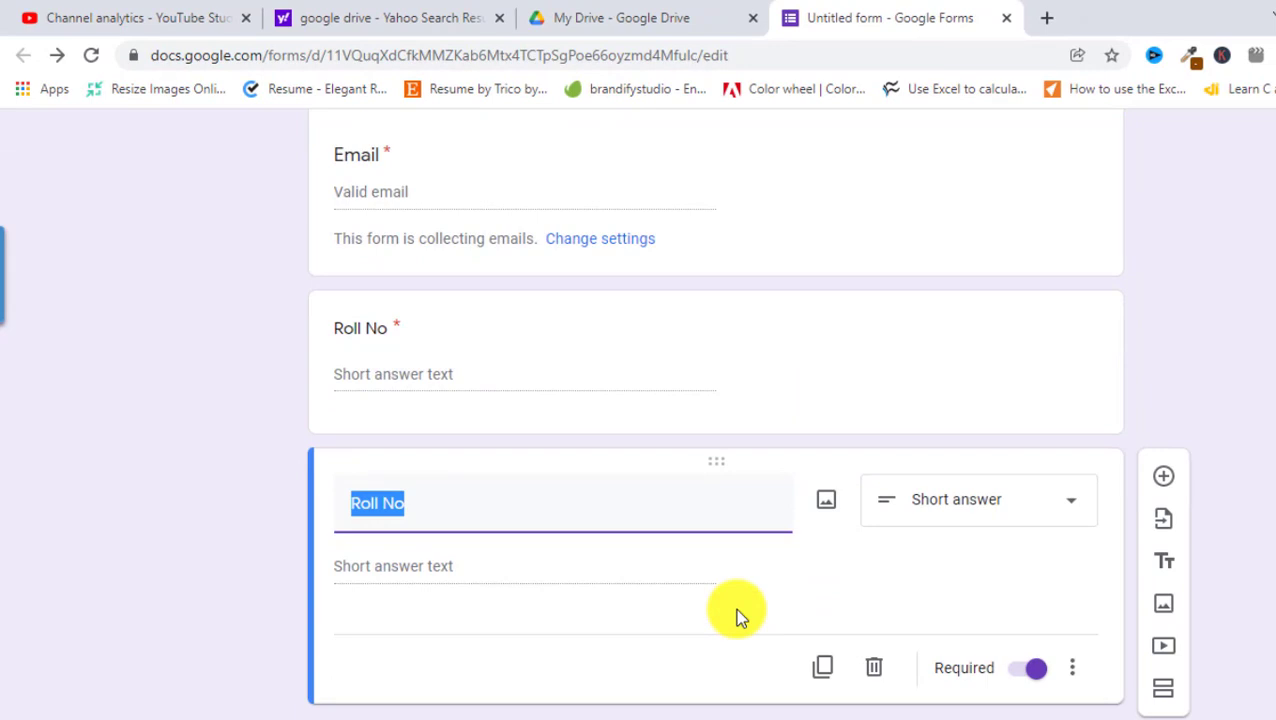
text(Email ID)
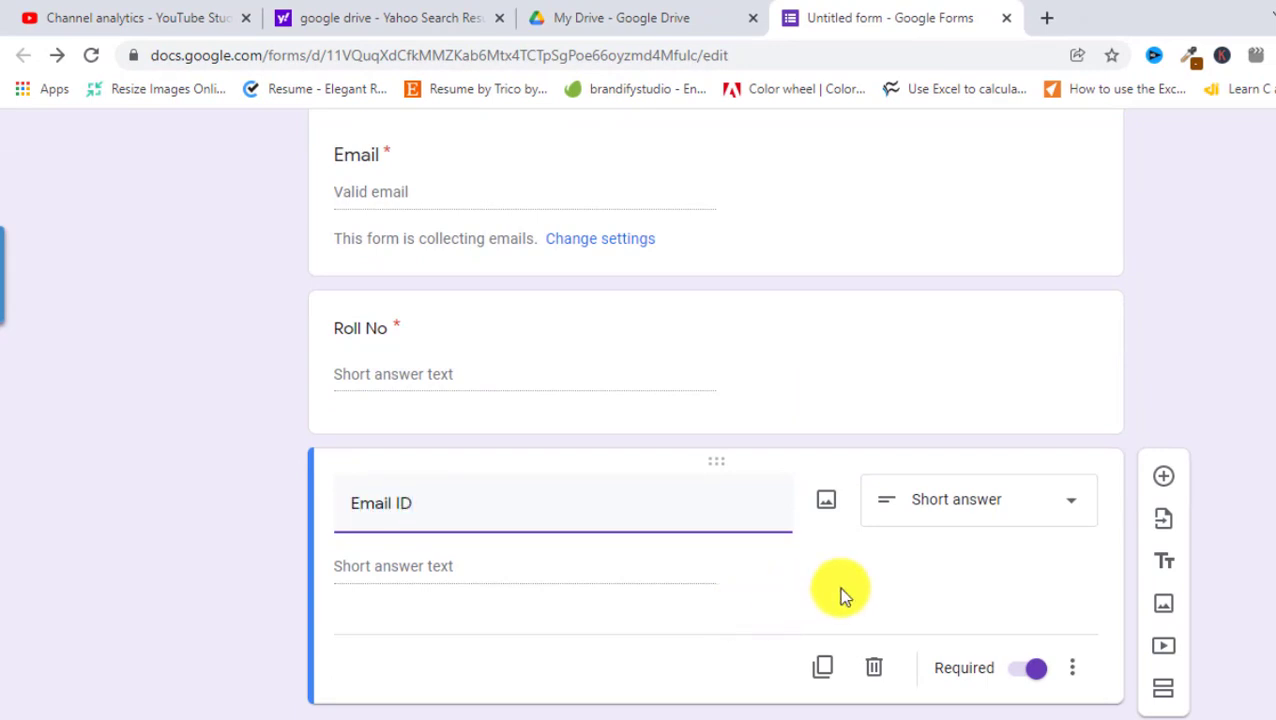
Duplicate the "Email ID" question and turn the copy into a multiple-choice question titled "Class"
click(824, 665)
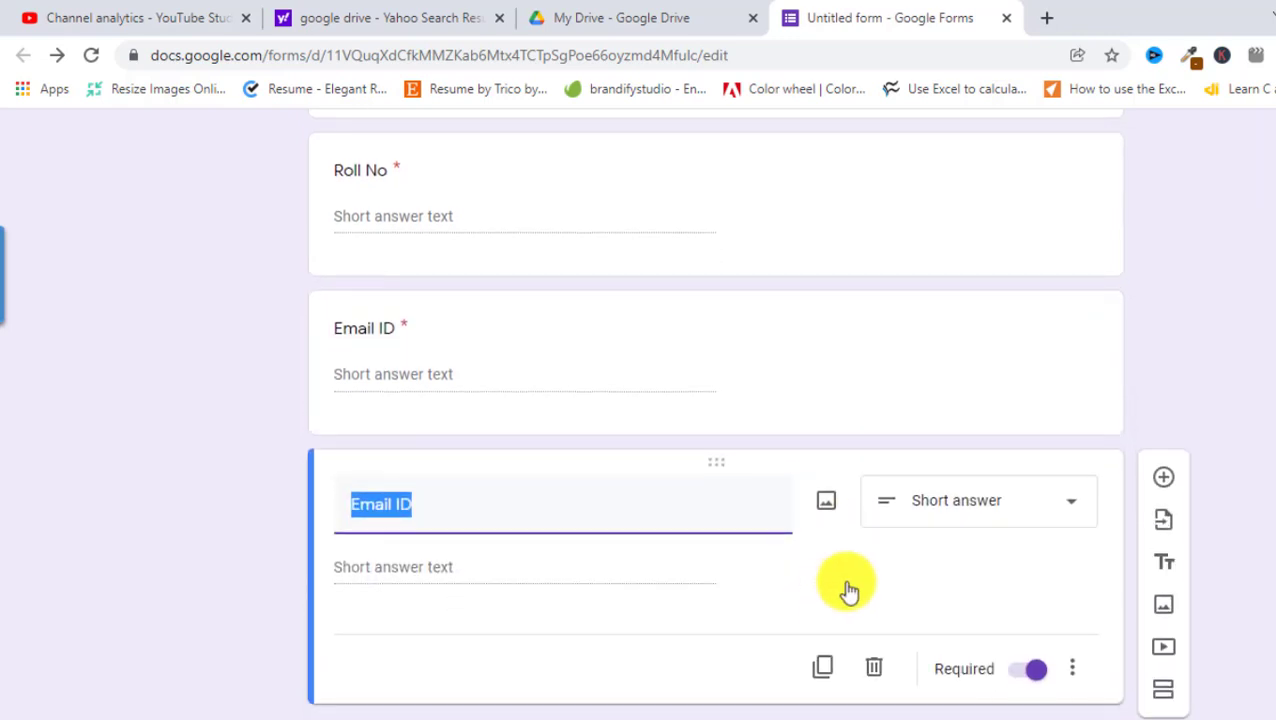
click(1060, 503)
click(983, 289)
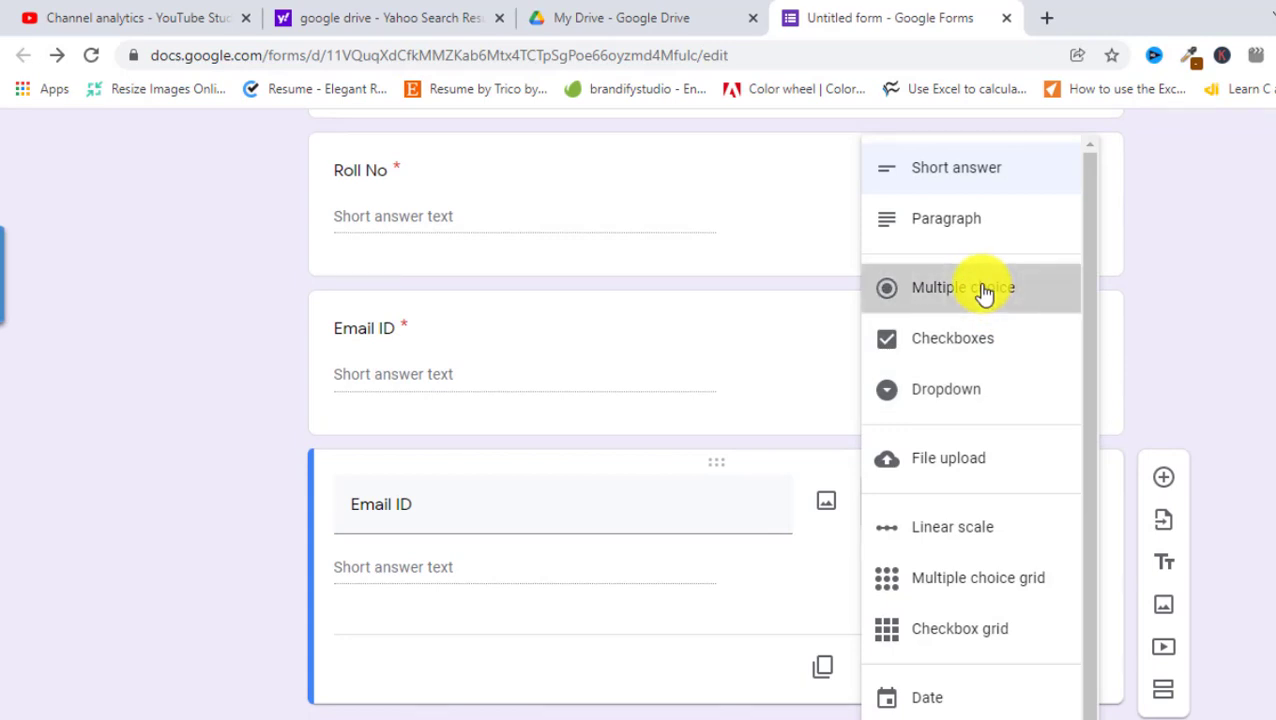
triple_click(441, 507)
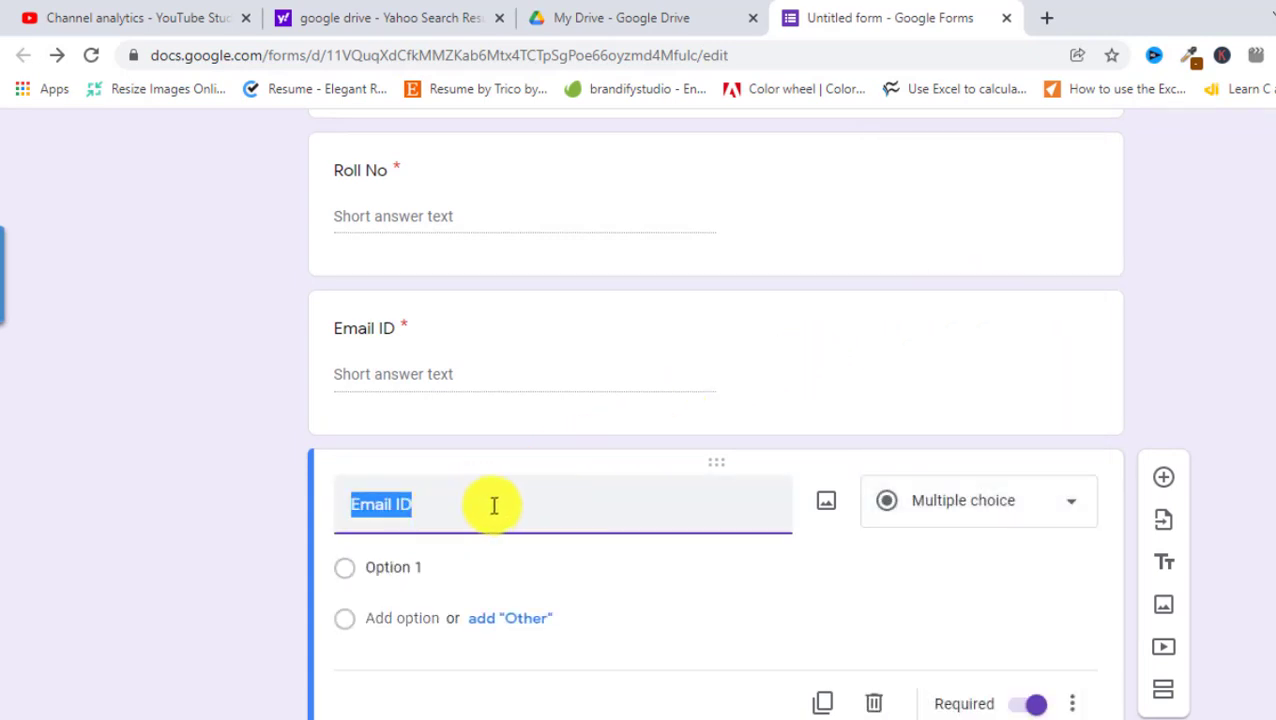
text(Cl)
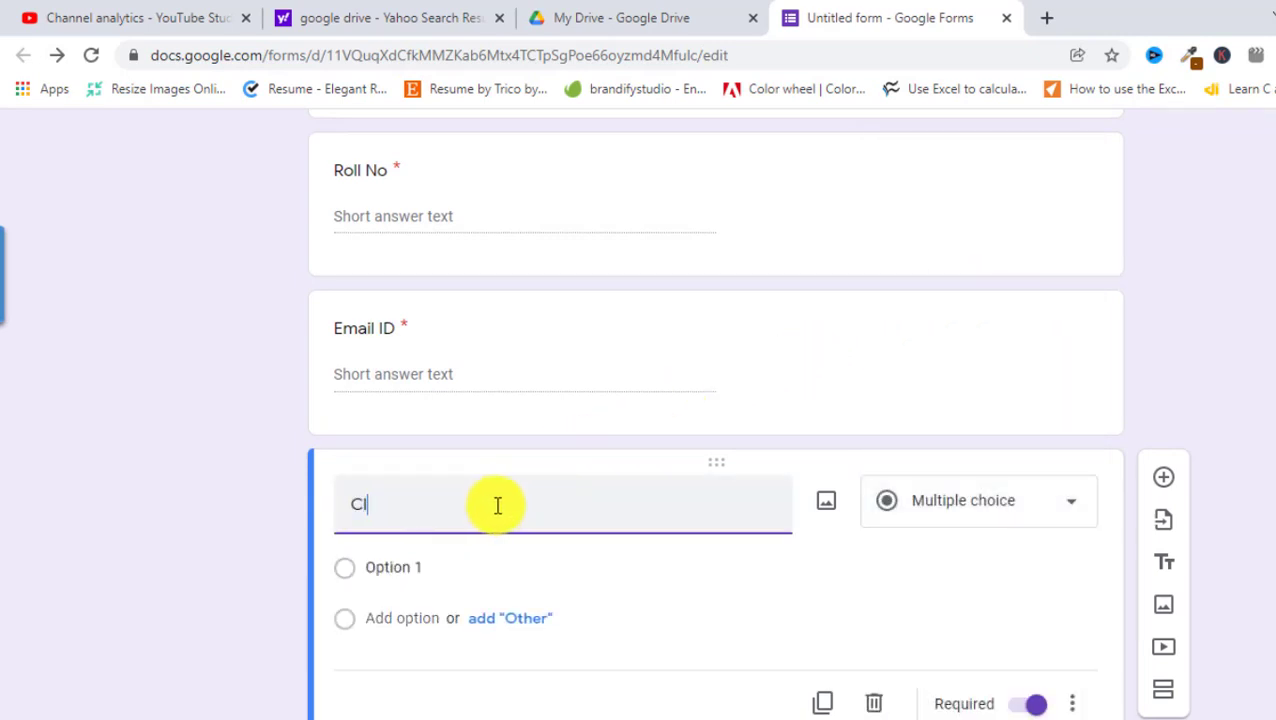
text(ass)
Enter "8th A" and "8th B" as the first two answer options of the Class question
click(550, 576)
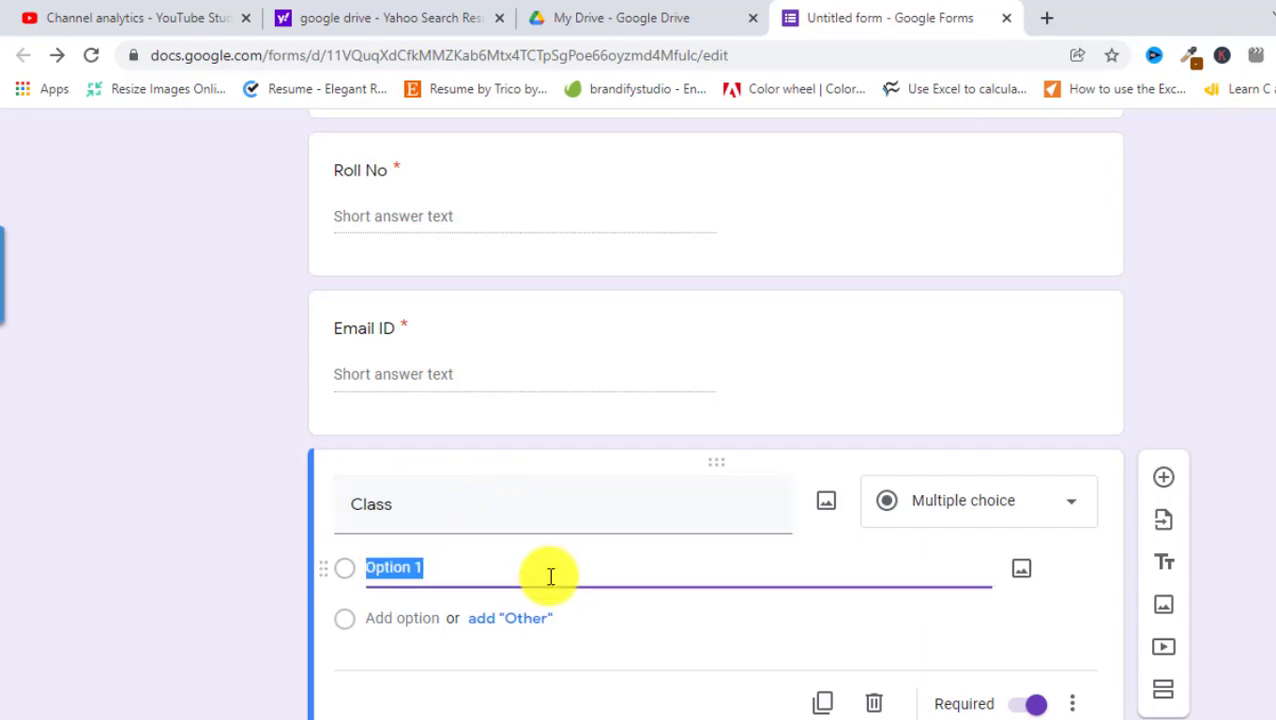
text(8)
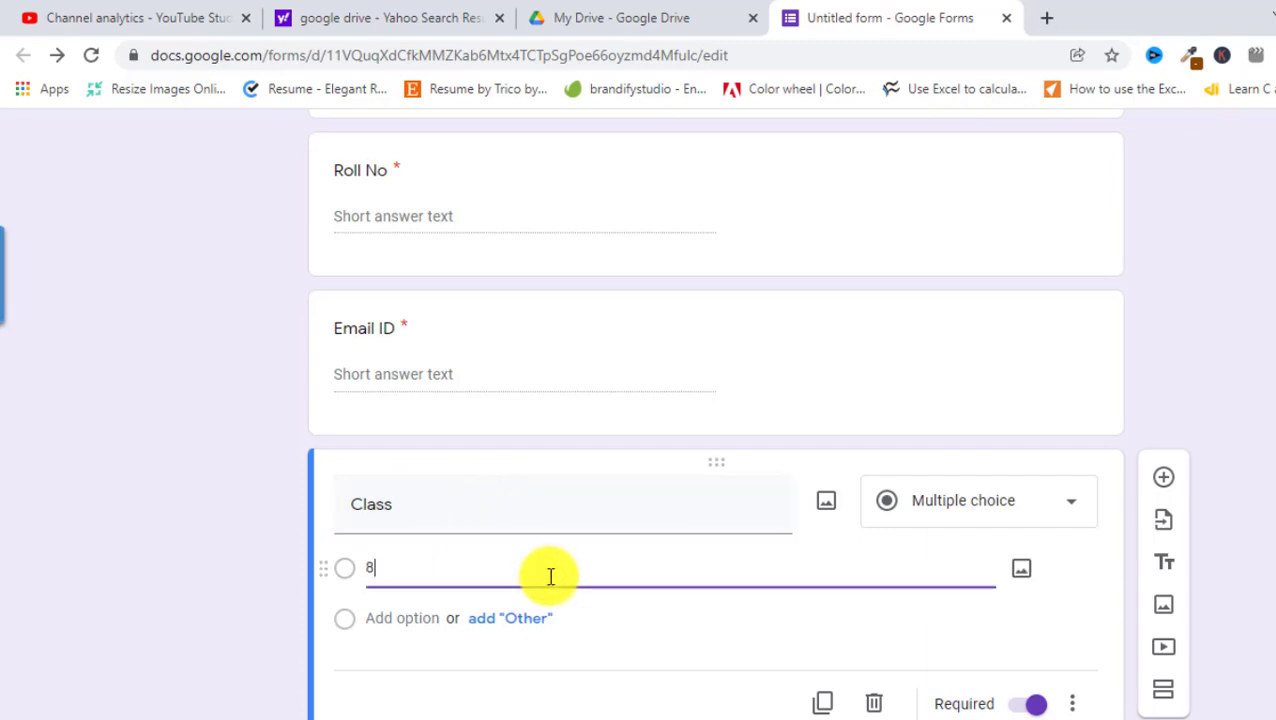
text(th A)
key(Tab)
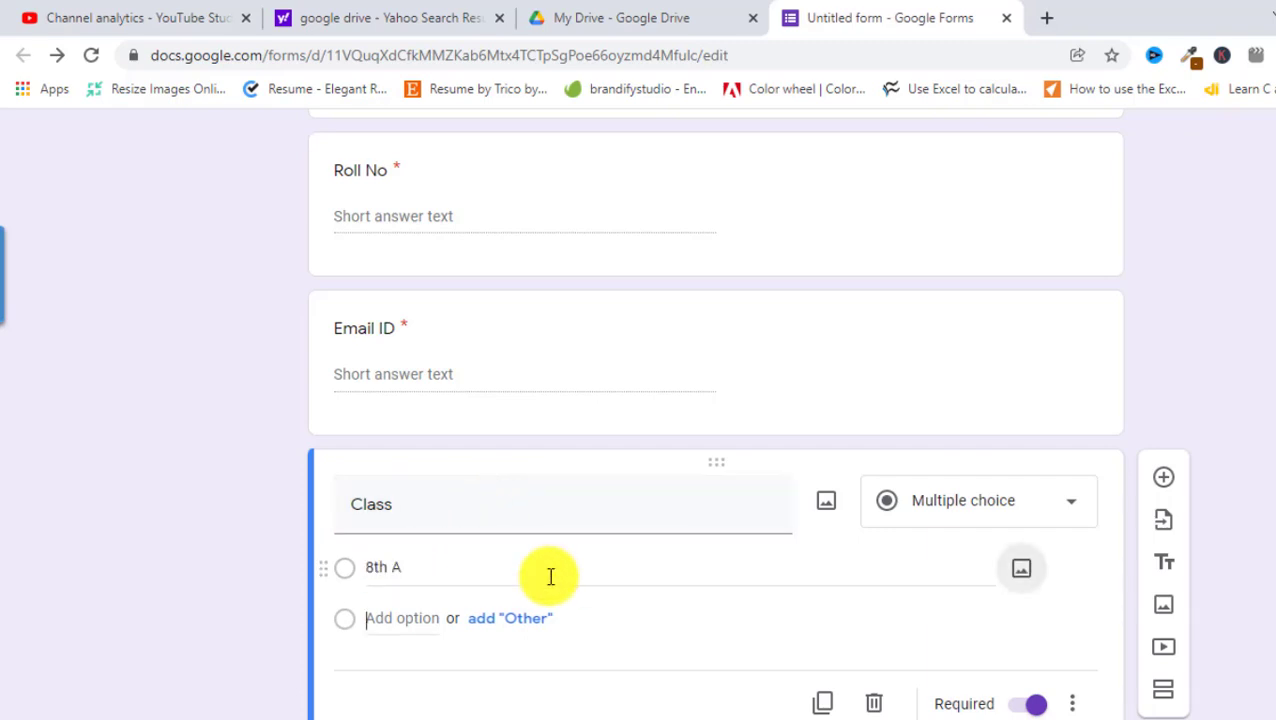
text(8th)
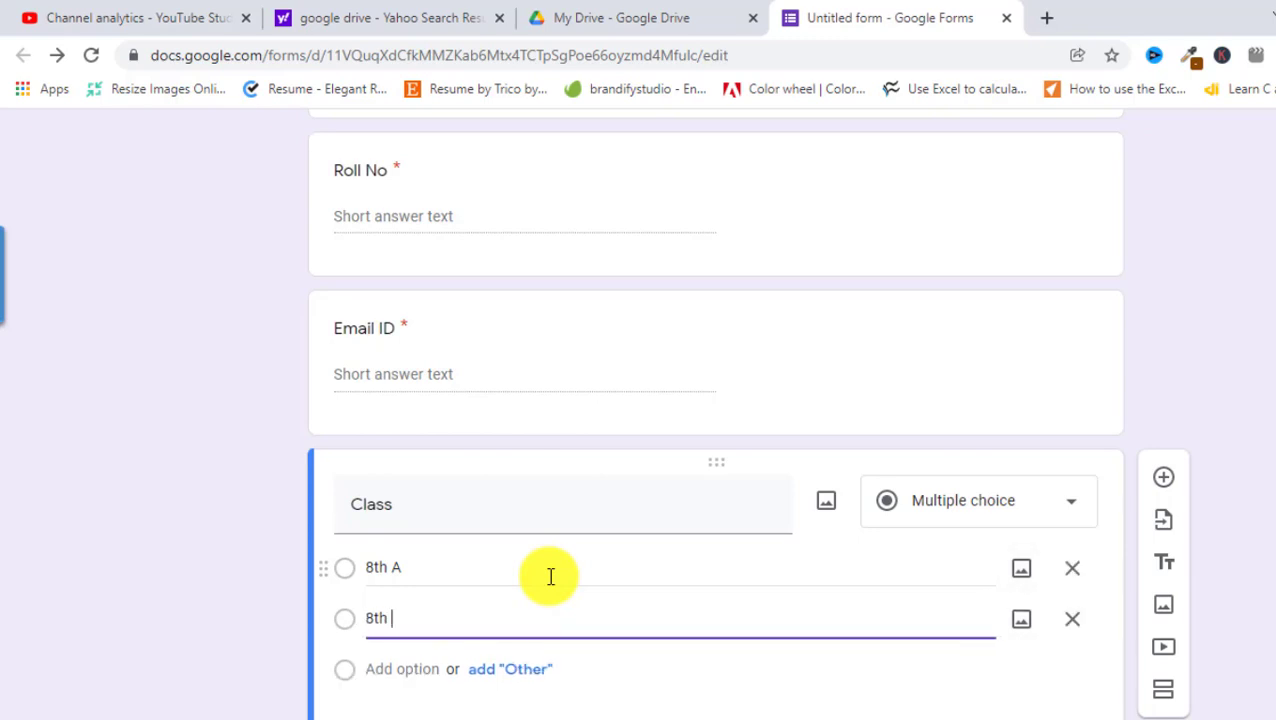
key(Tab)
key(Tab)
key(Tab)
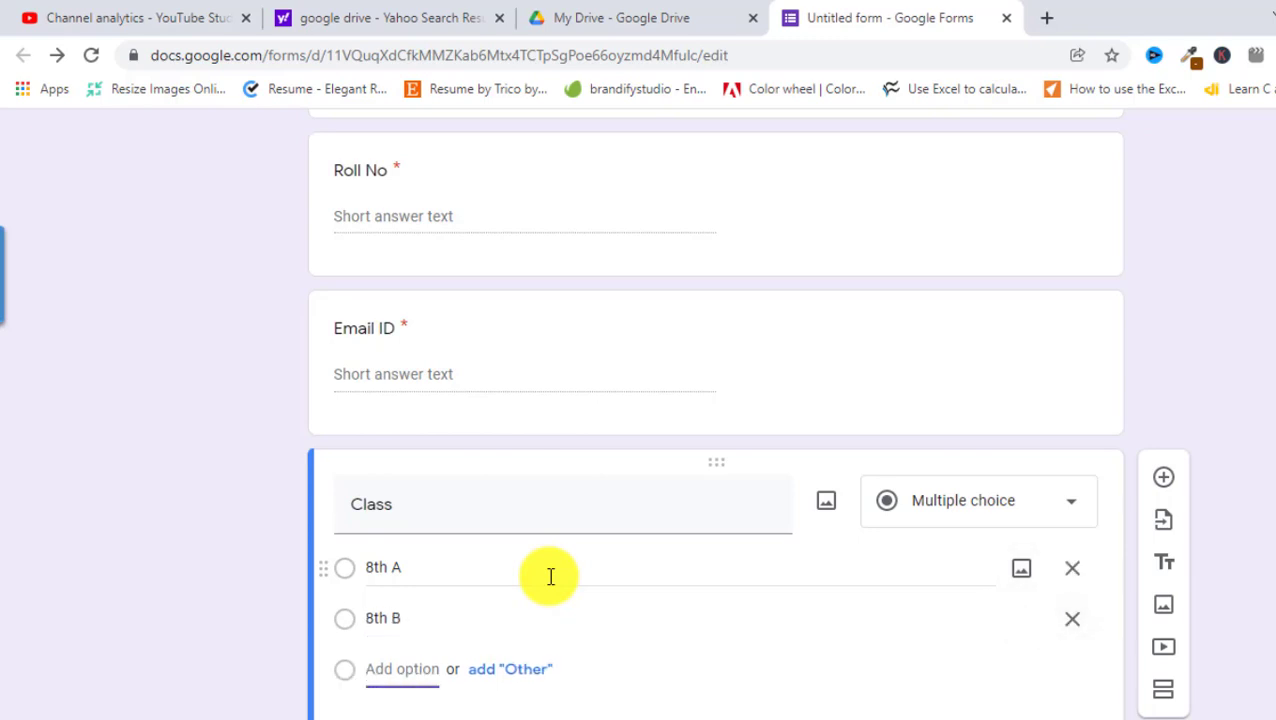
Add "9th A" and "9th B" as the third and fourth answer options of the Class question
text(8th)
key(BackSpace)
key(BackSpace)
key(BackSpace)
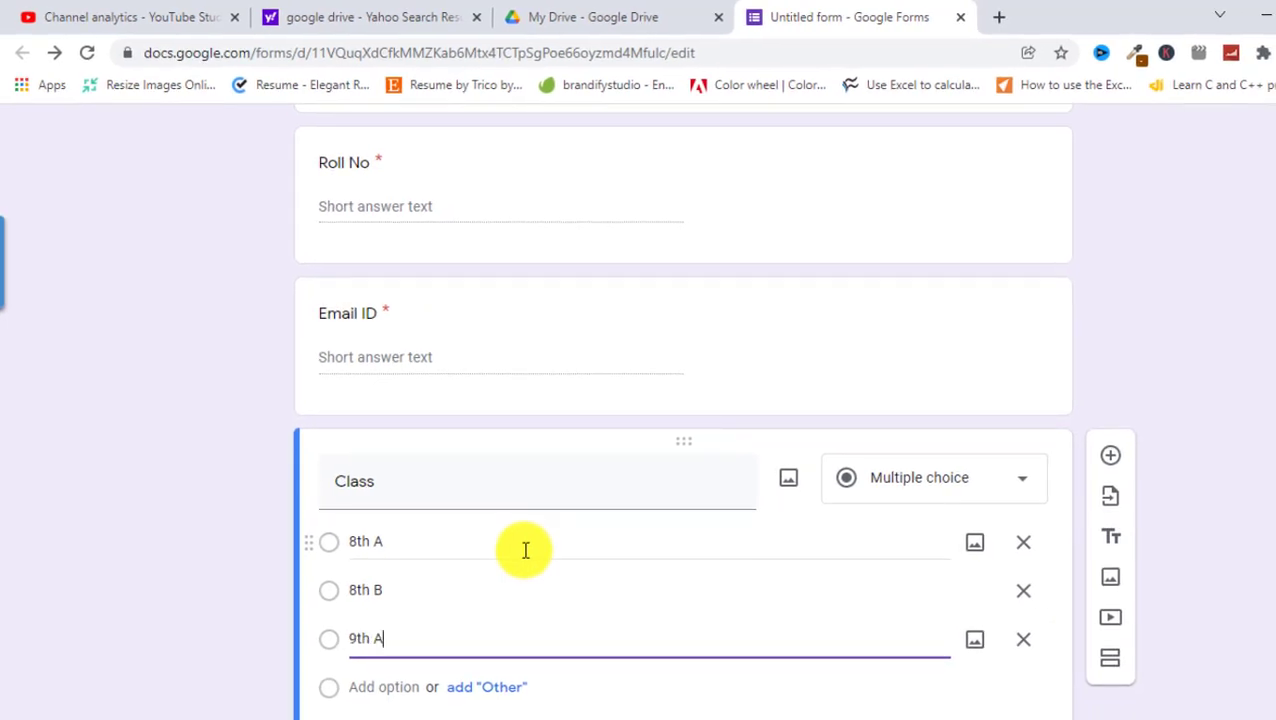
key(Tab)
key(Tab)
key(Tab)
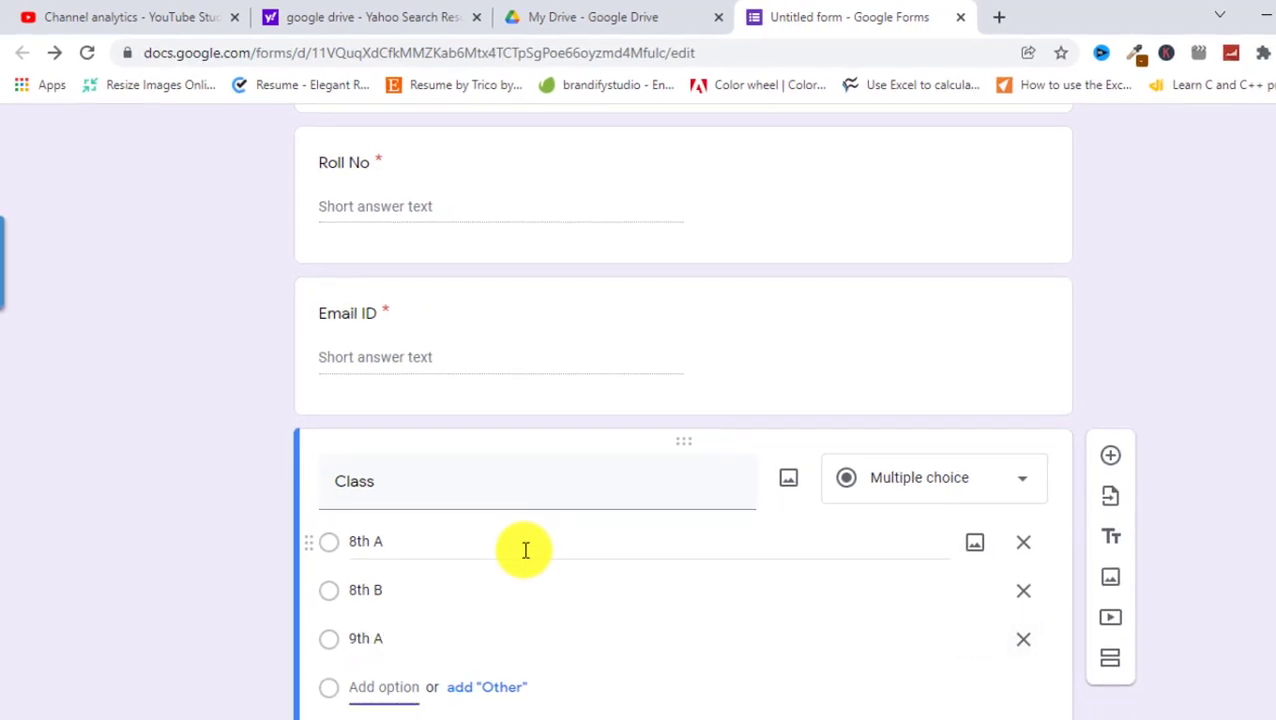
text(9th B)
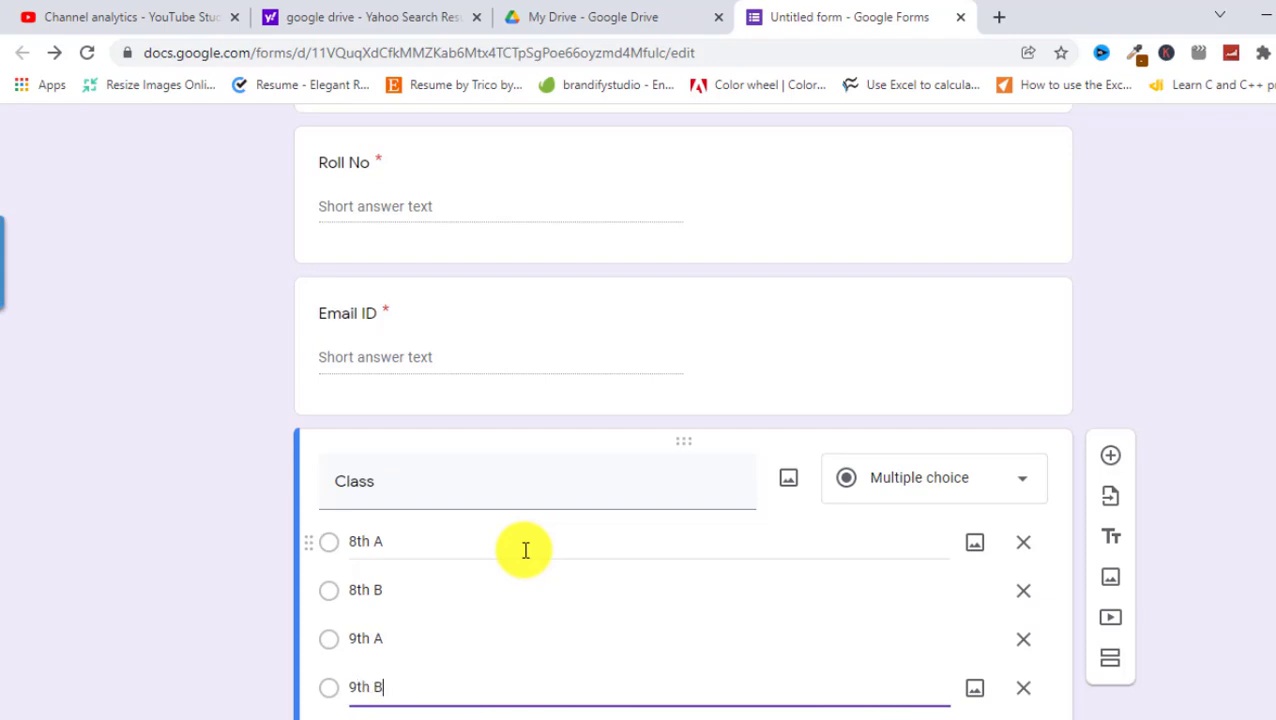
key(Tab)
key(Tab)
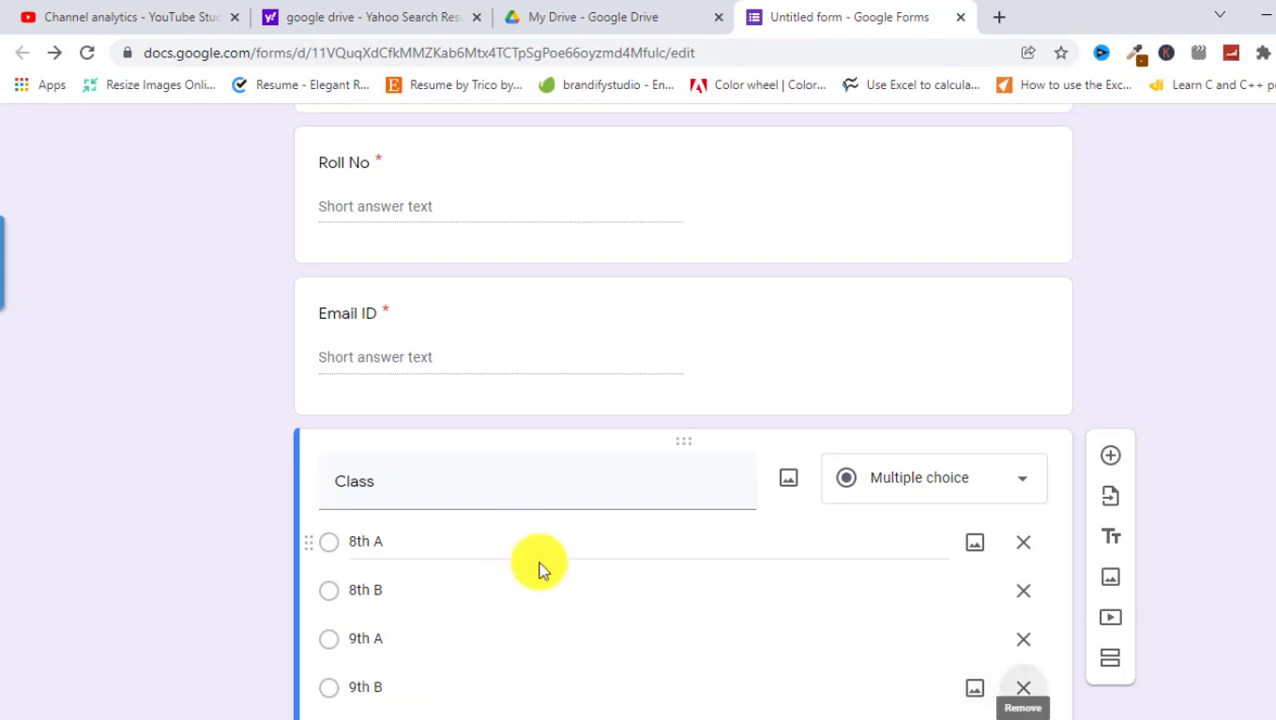
scroll(545, 565, down, 2)
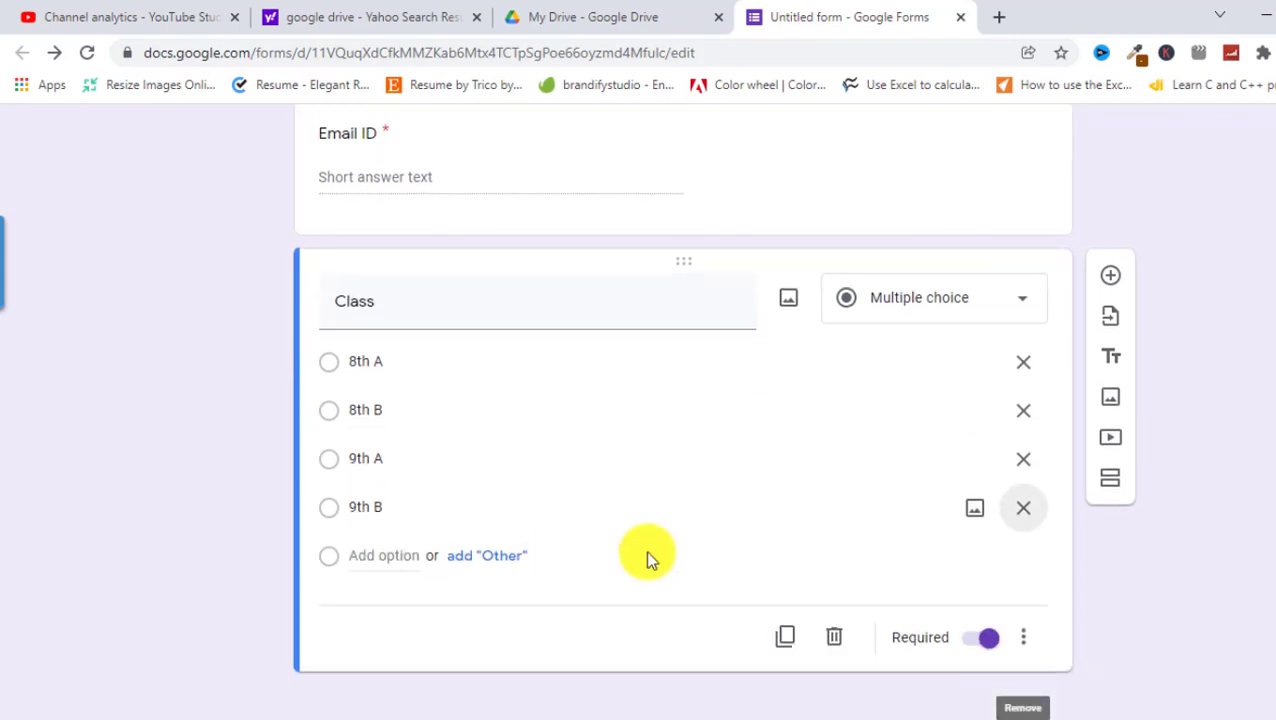
click(606, 650)
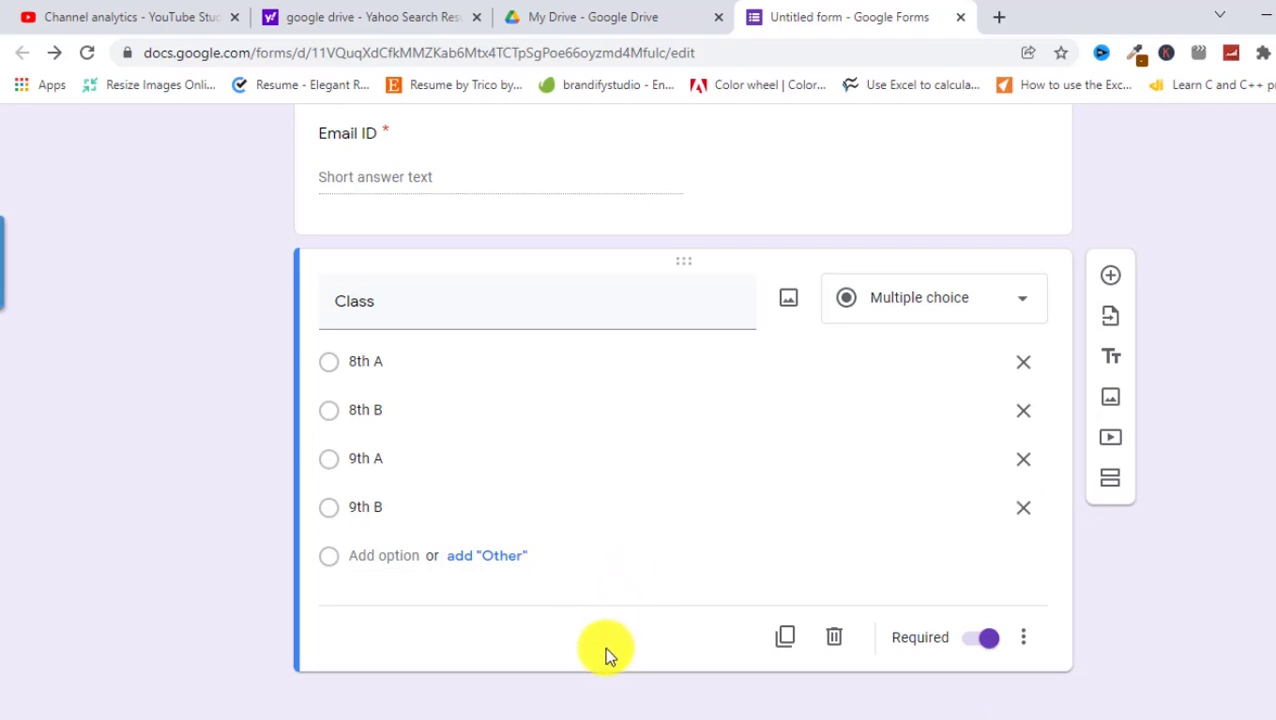
Add a new section after the Class question and title it "Quiz Section"
click(1108, 480)
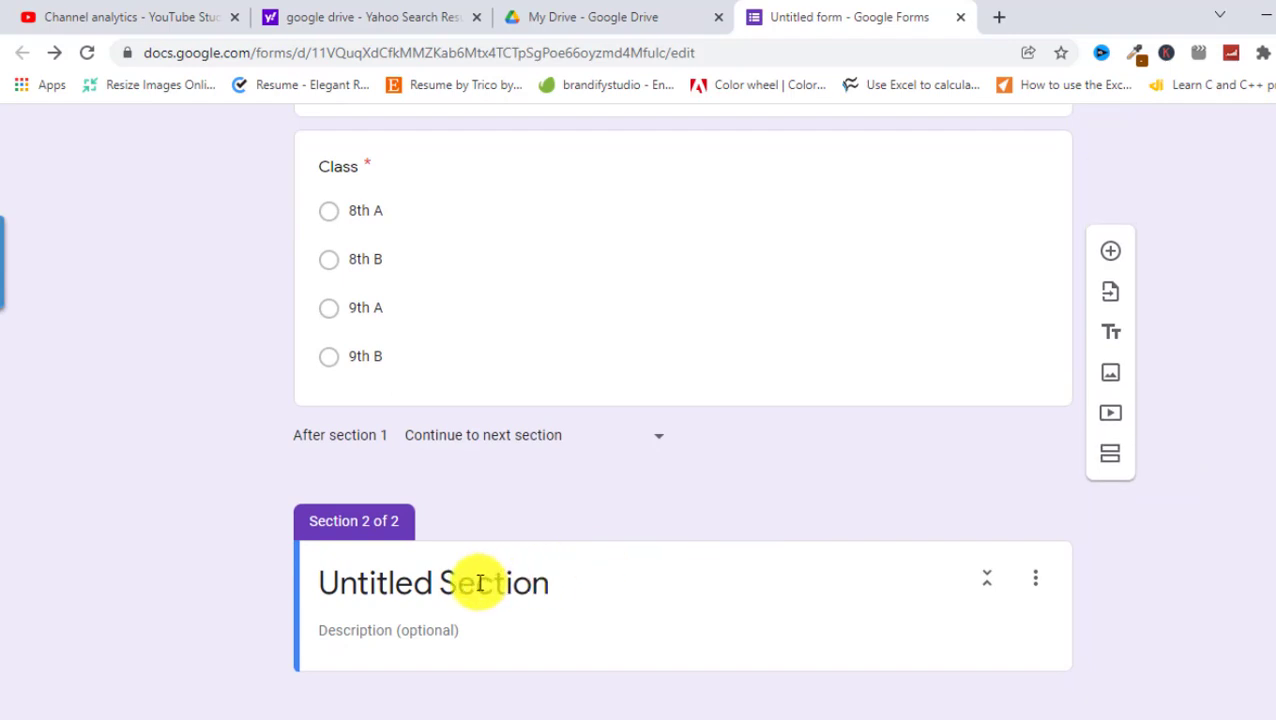
click(494, 583)
drag(558, 585, 204, 580)
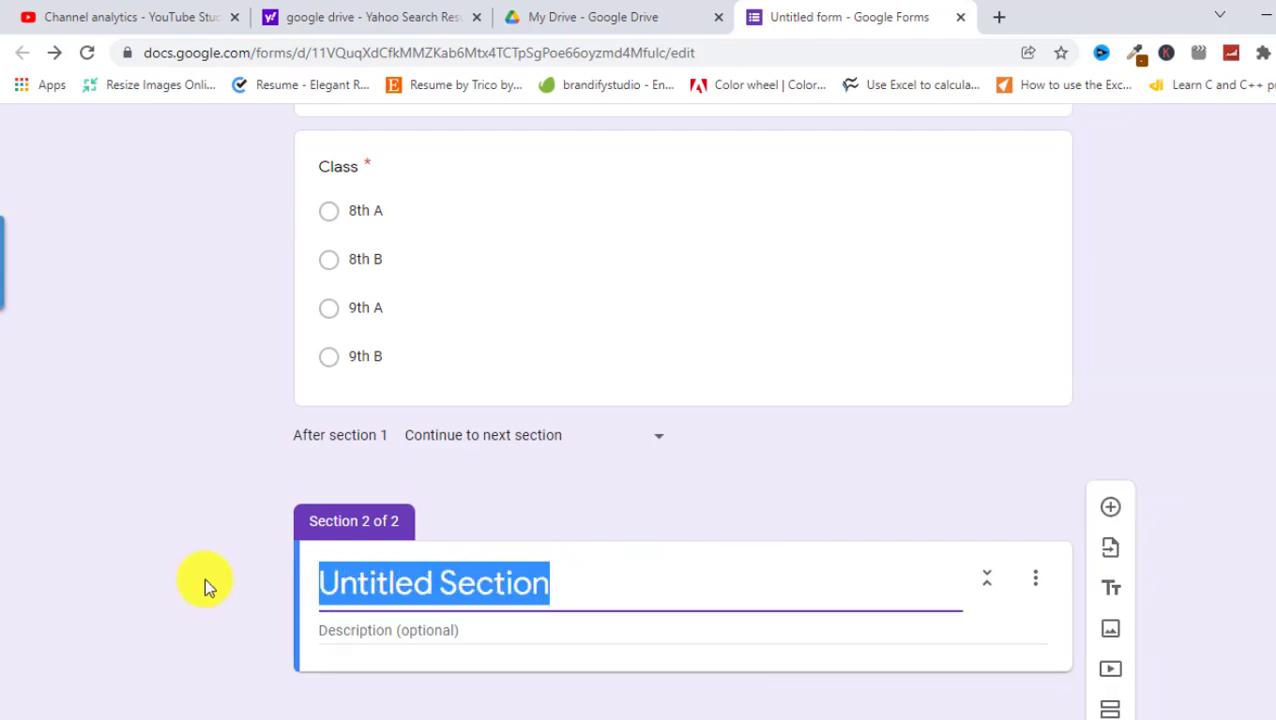
text(Quiz )
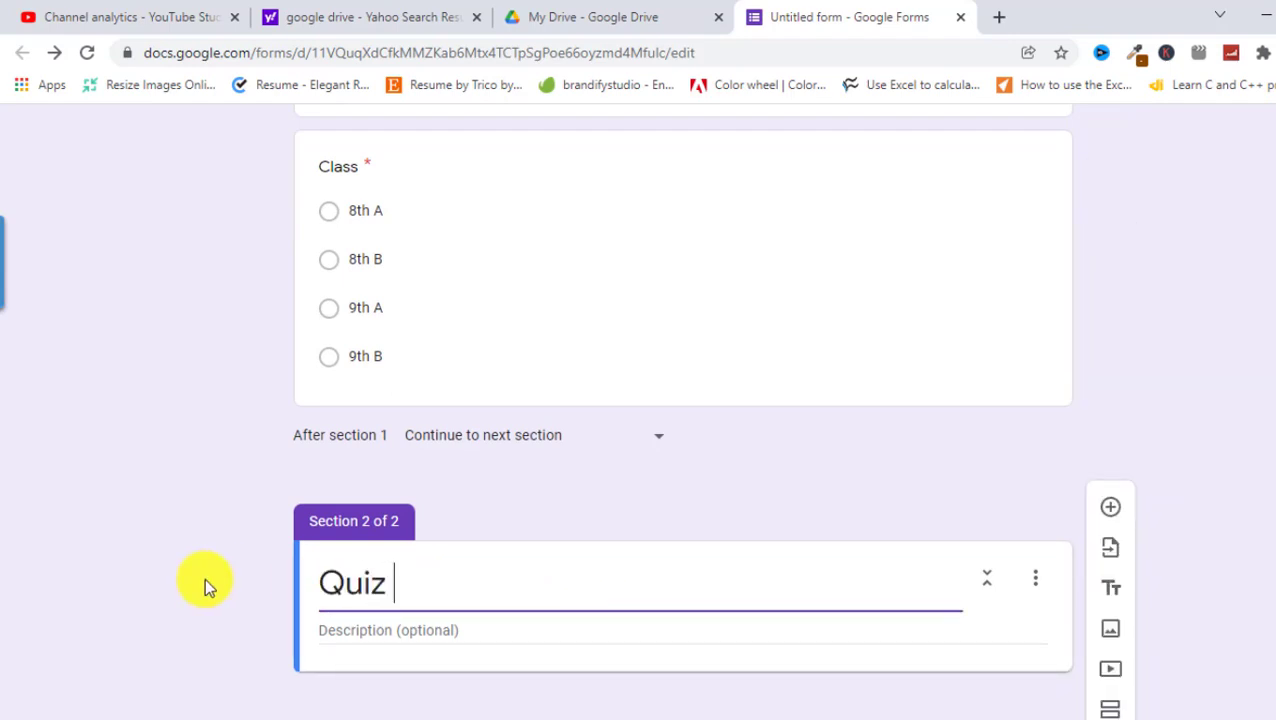
text(Section)
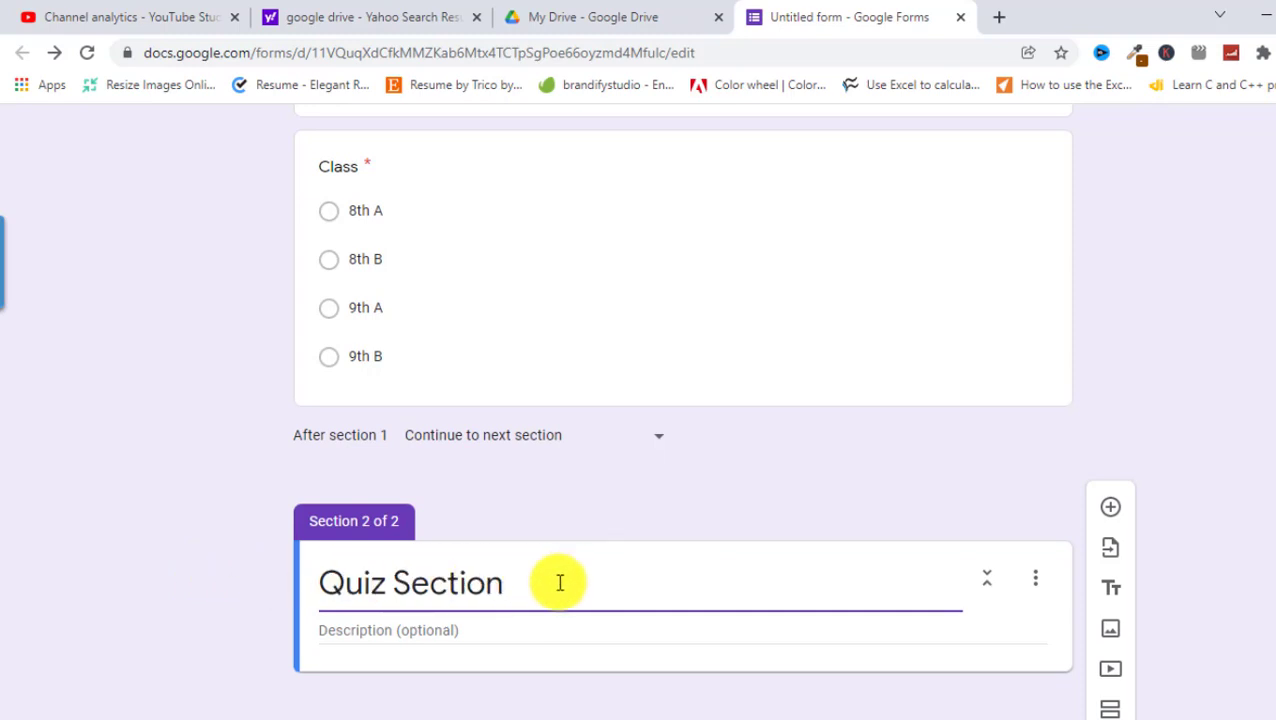
Enter "Maths" as the description of the Quiz Section and add a blank question to that section
click(458, 632)
text(Maths)
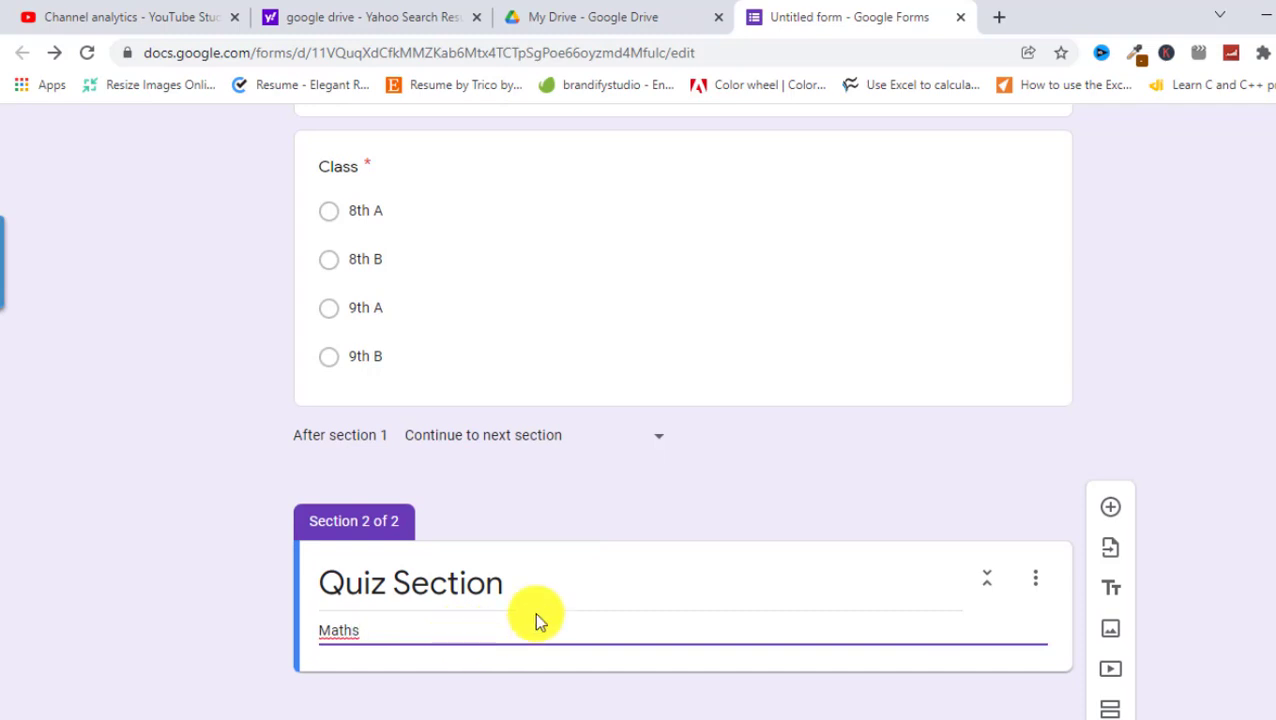
click(1110, 508)
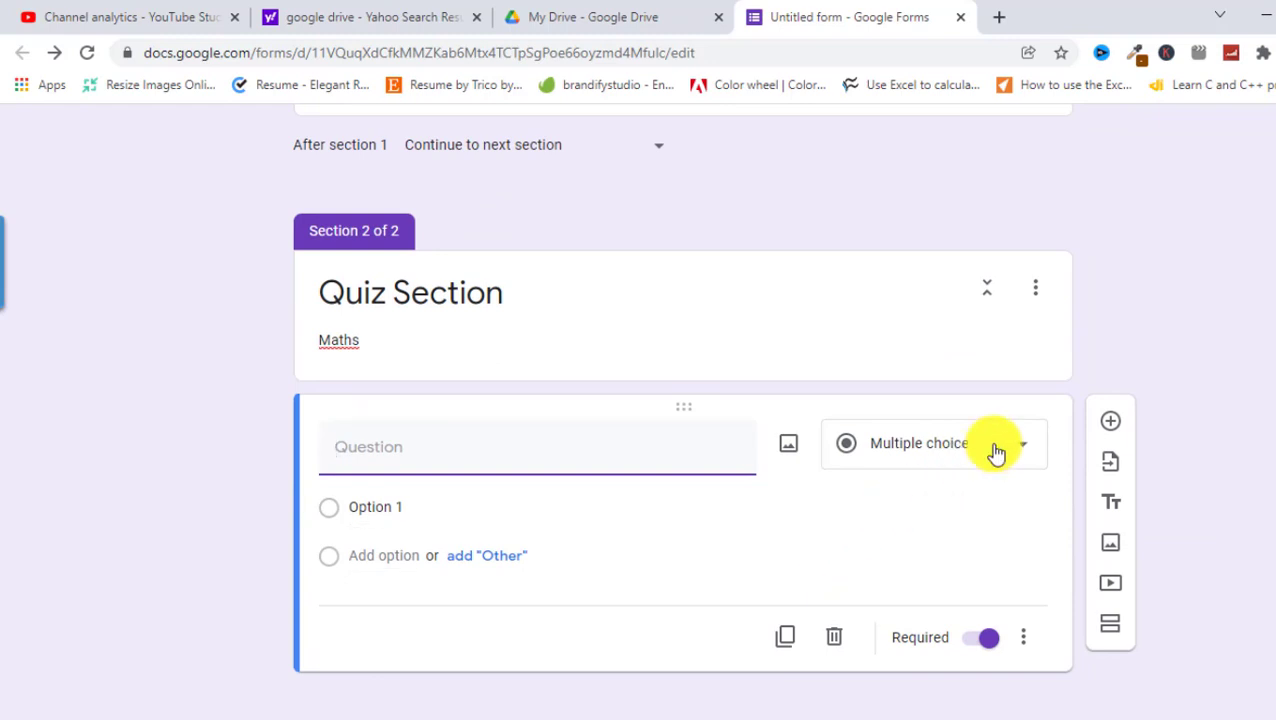
Make the form a quiz and set the default question point value to 2 points
scroll(995, 450, up, 15)
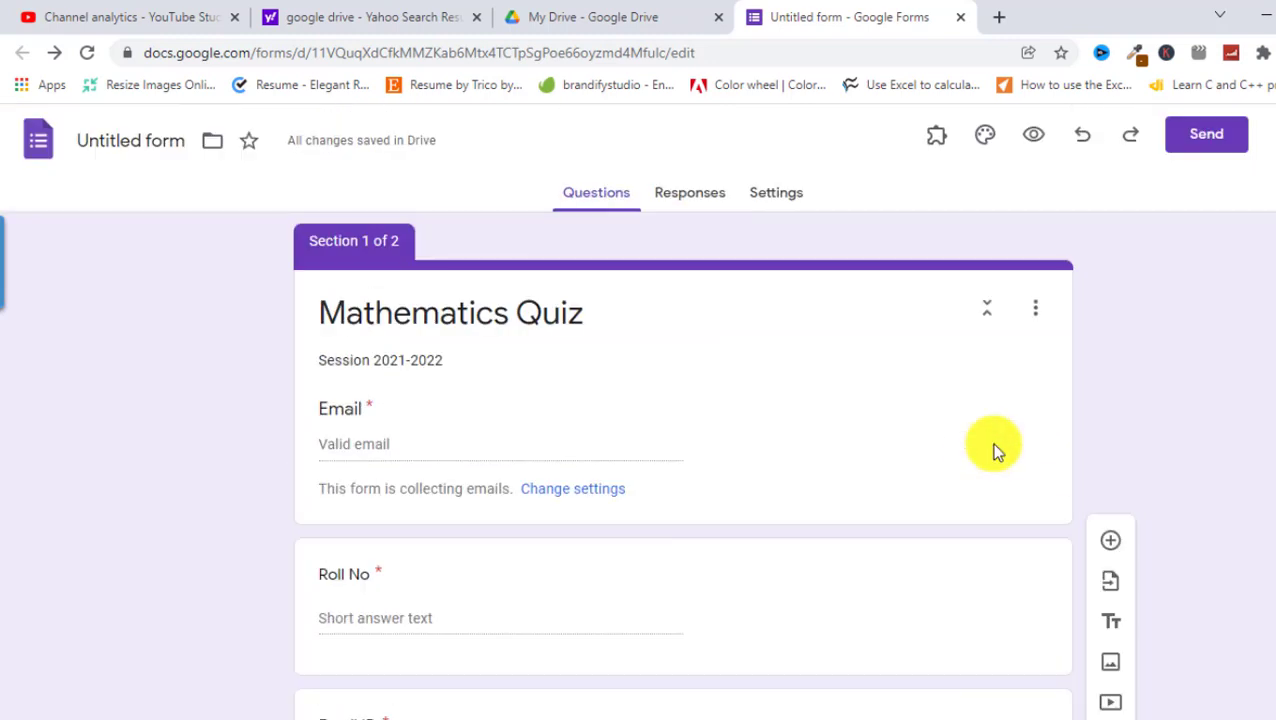
click(777, 196)
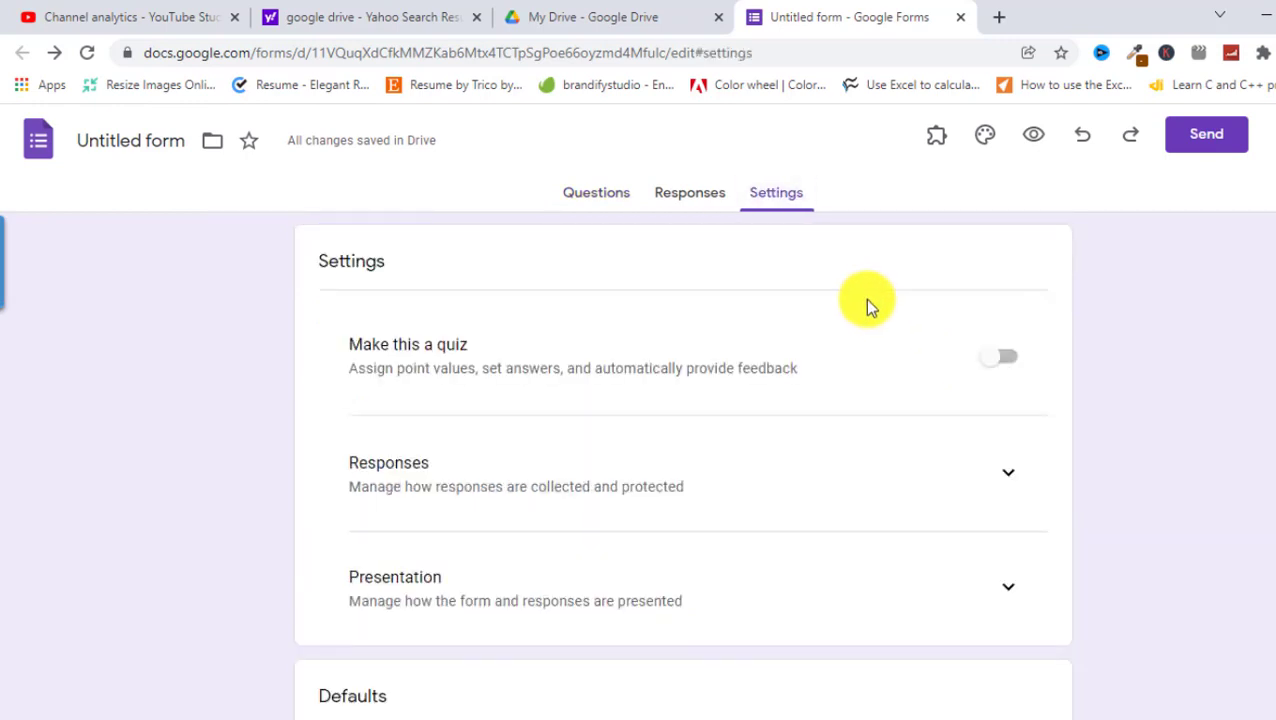
click(1003, 362)
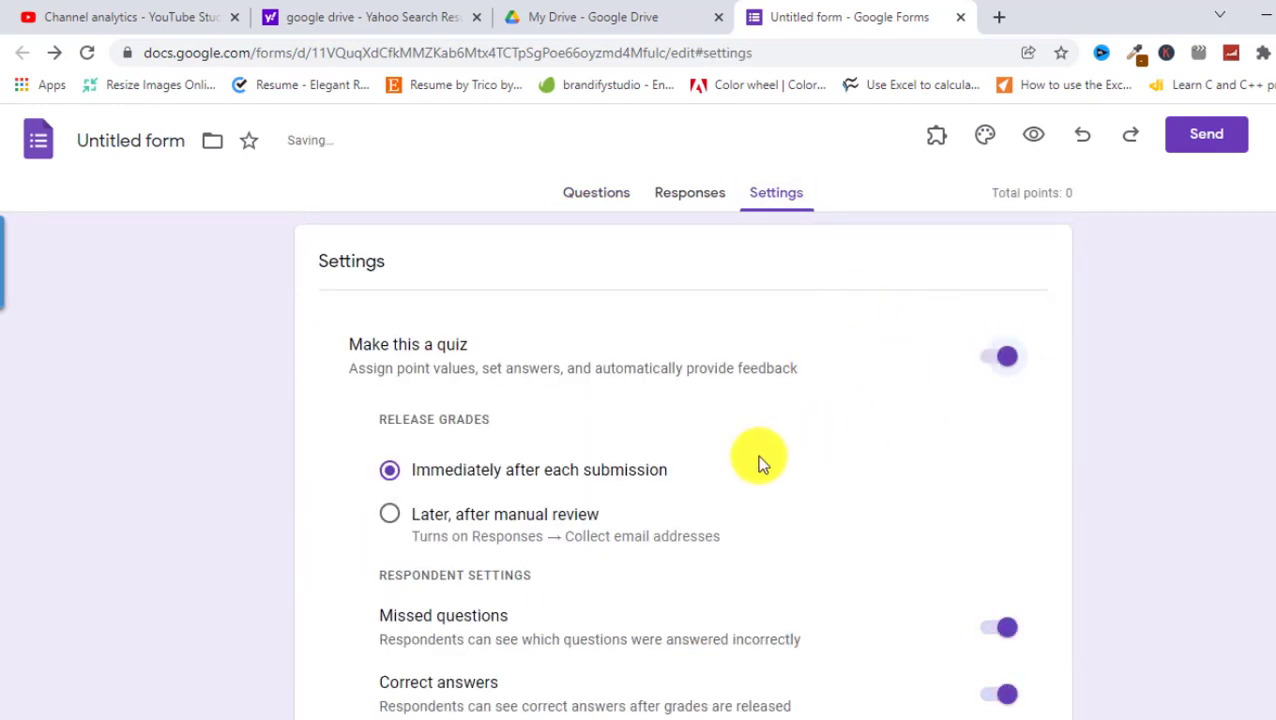
scroll(757, 455, down, 2)
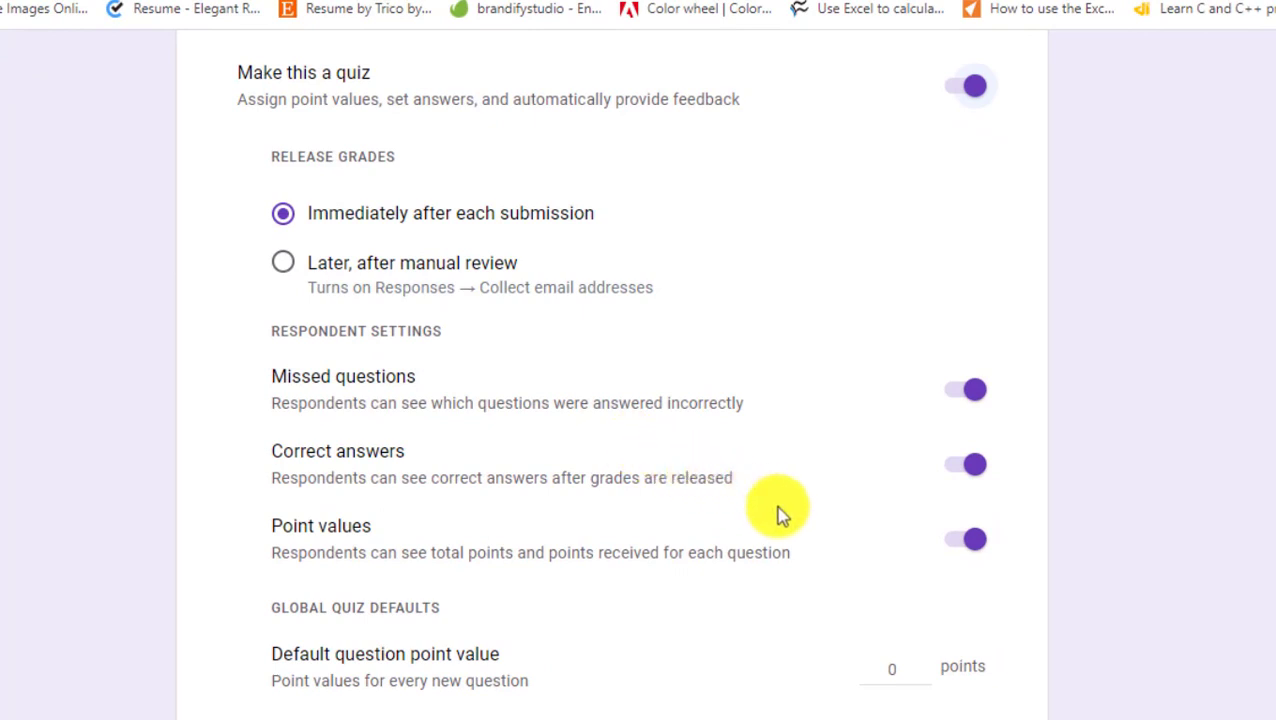
scroll(925, 578, down, 3)
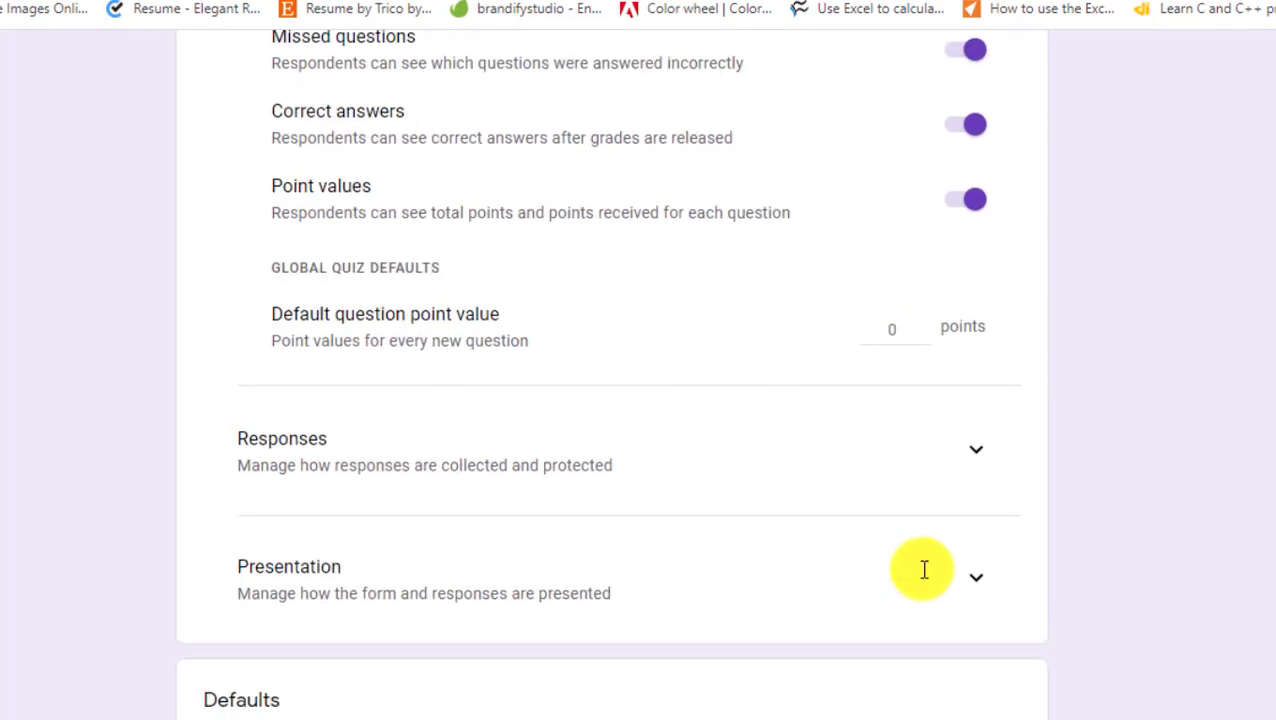
double_click(901, 328)
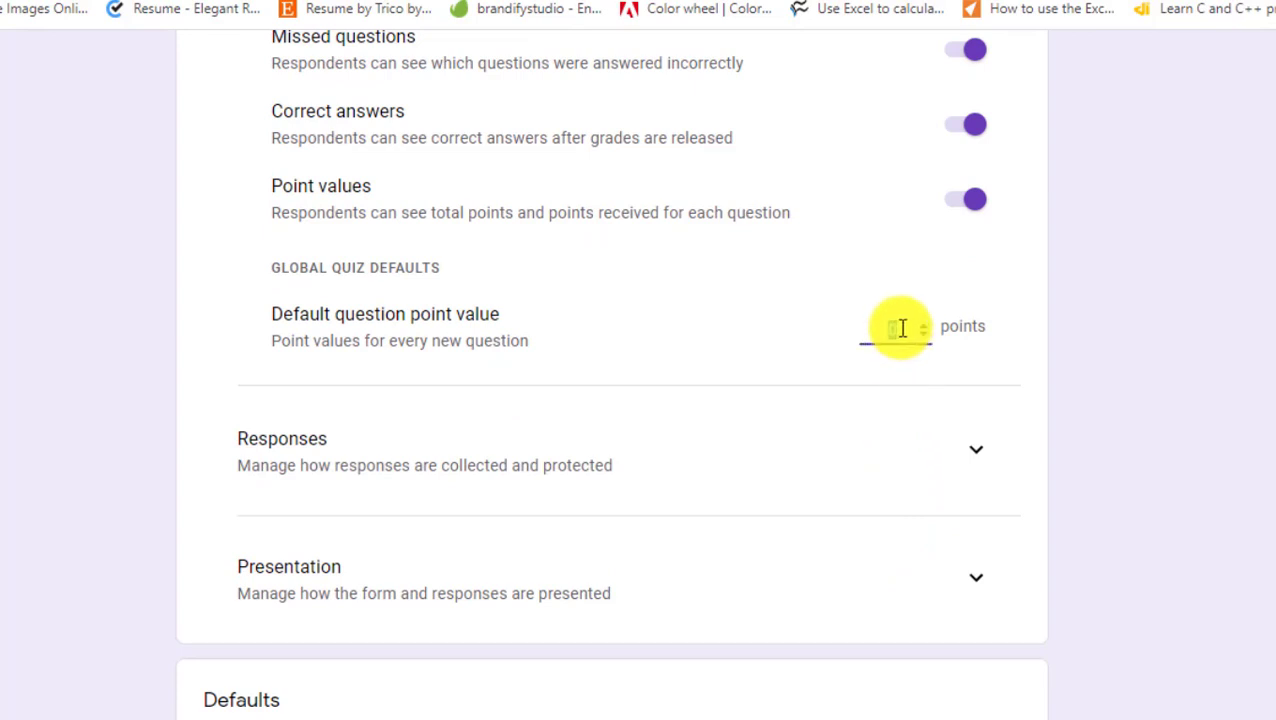
click(923, 325)
click(923, 325)
Limit the form to 1 response in the response settings, with email address collection turned on
click(977, 451)
scroll(775, 456, down, 2)
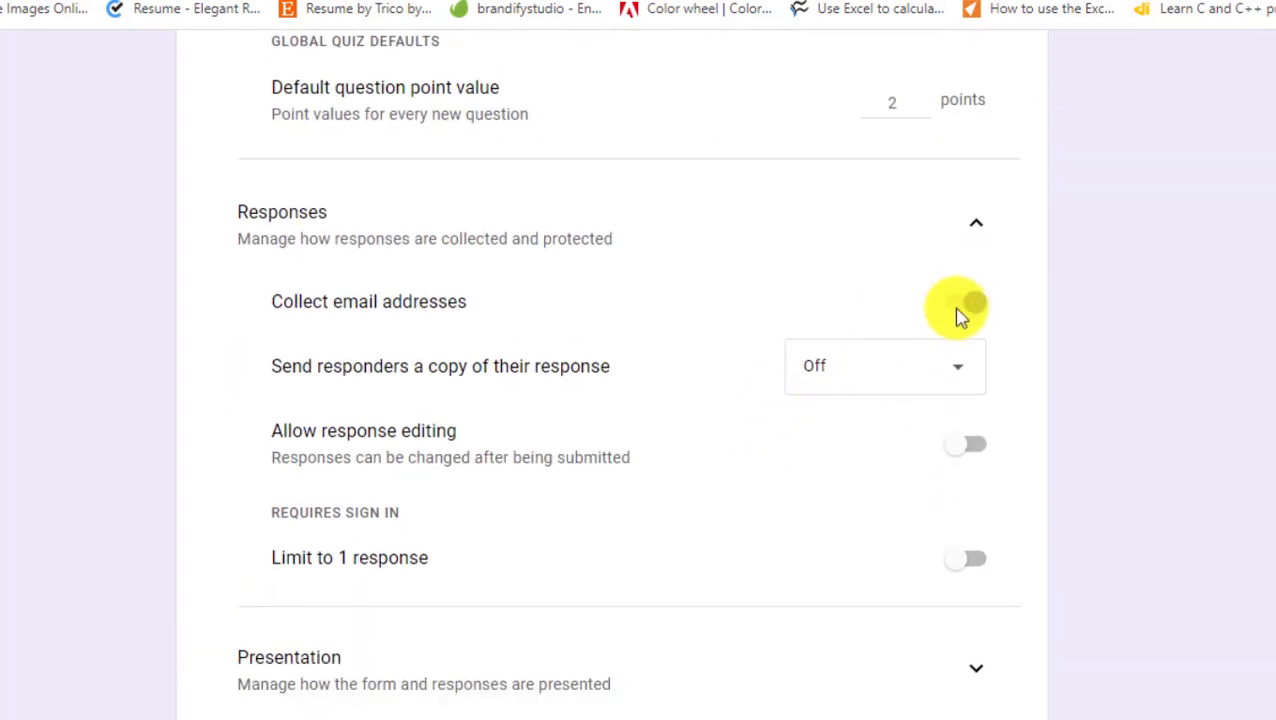
click(966, 307)
click(966, 310)
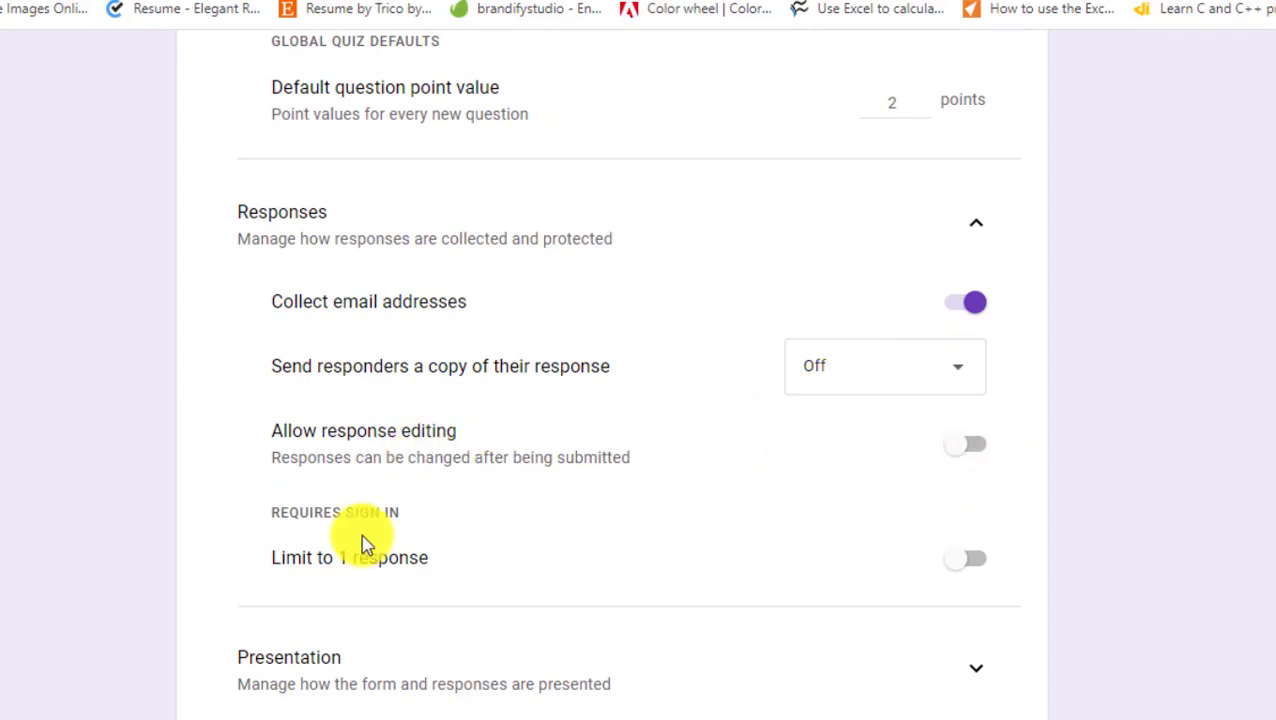
scroll(362, 541, down, 2)
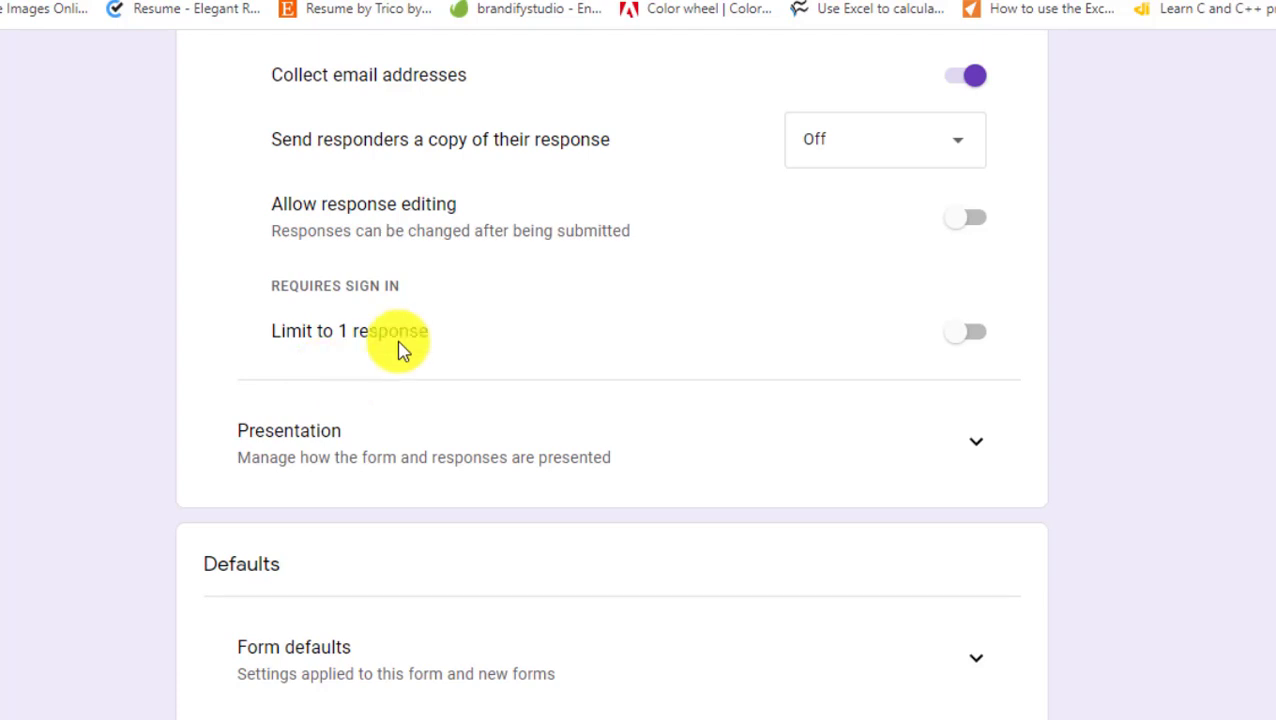
click(972, 334)
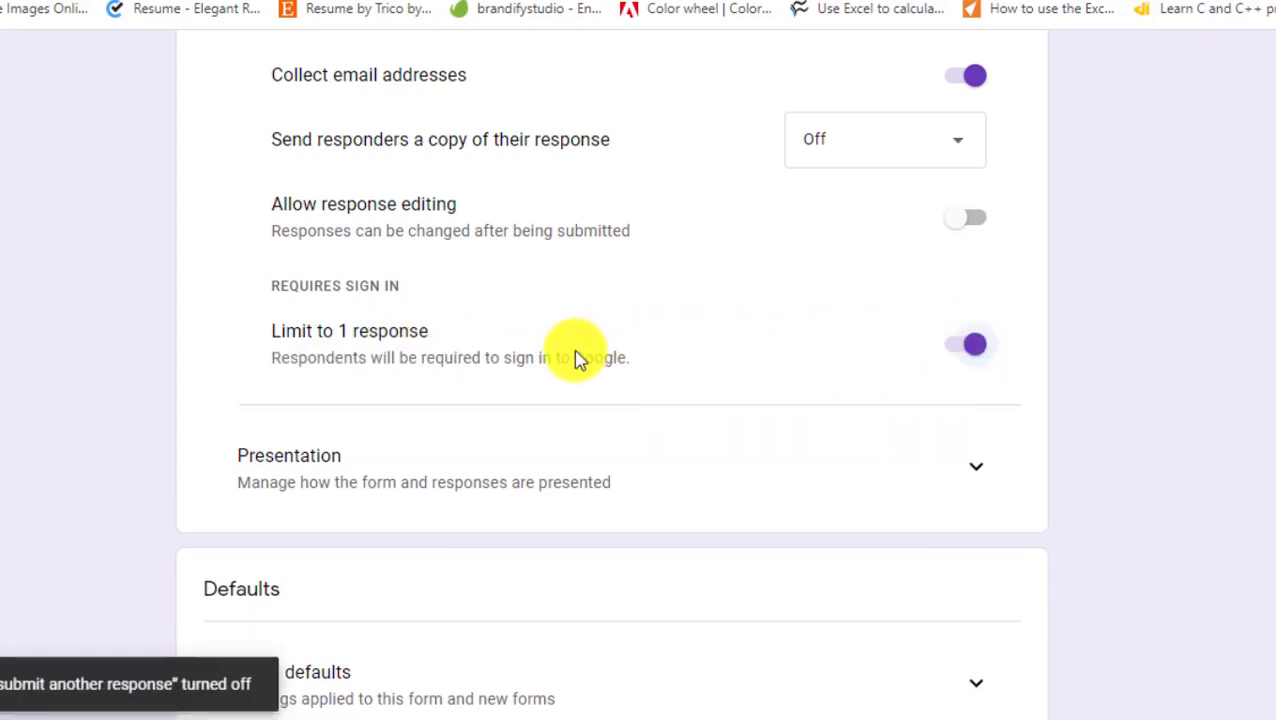
Enable shuffled question order and the results summary for respondents in the form's presentation settings
scroll(578, 358, down, 1)
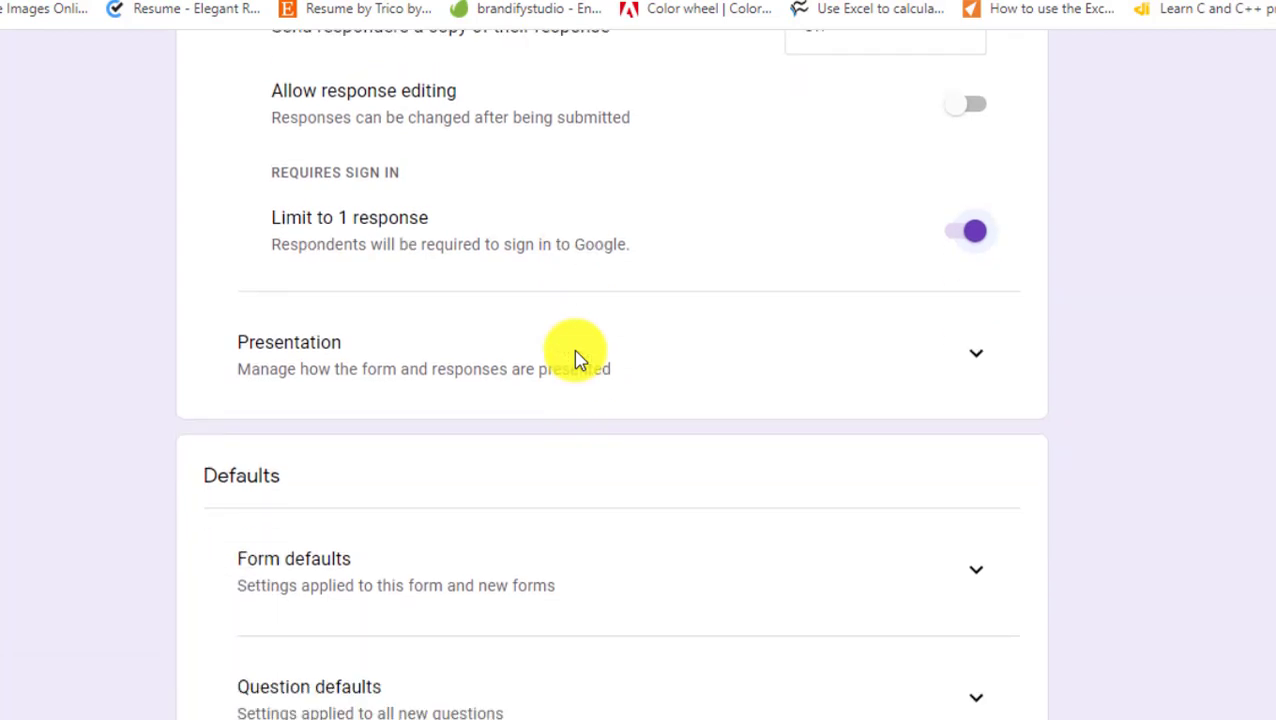
click(972, 357)
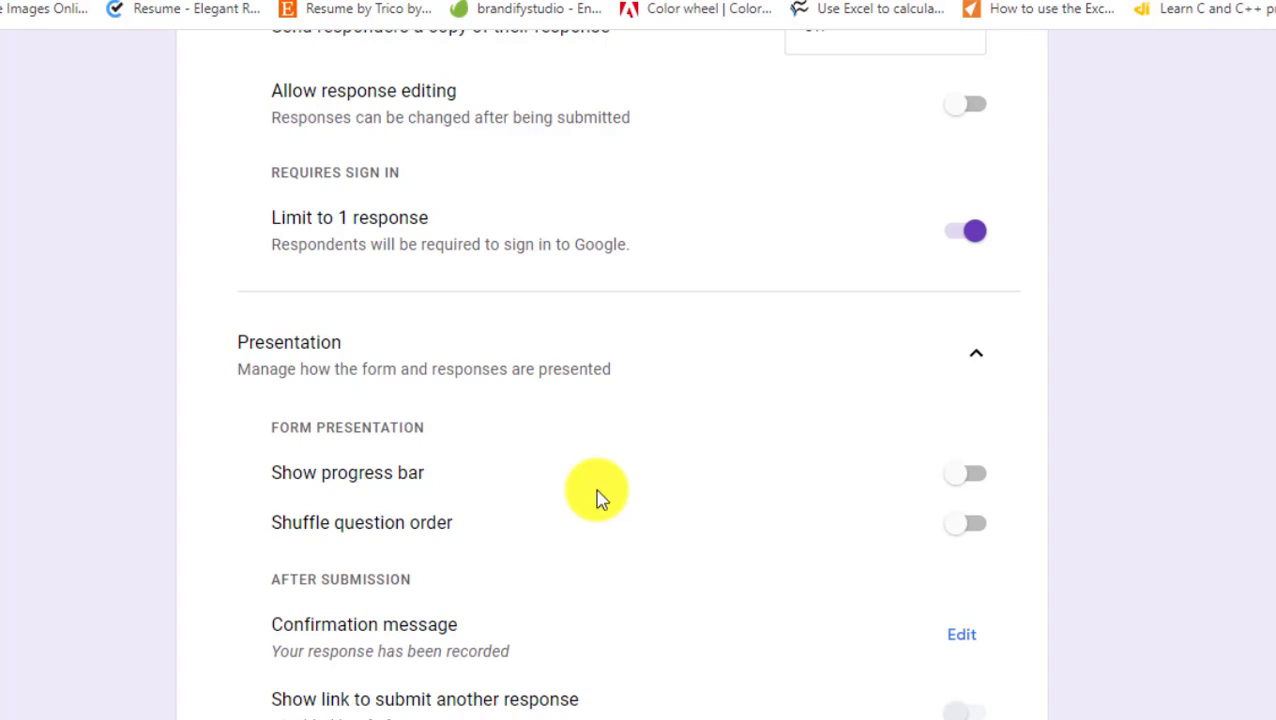
click(978, 538)
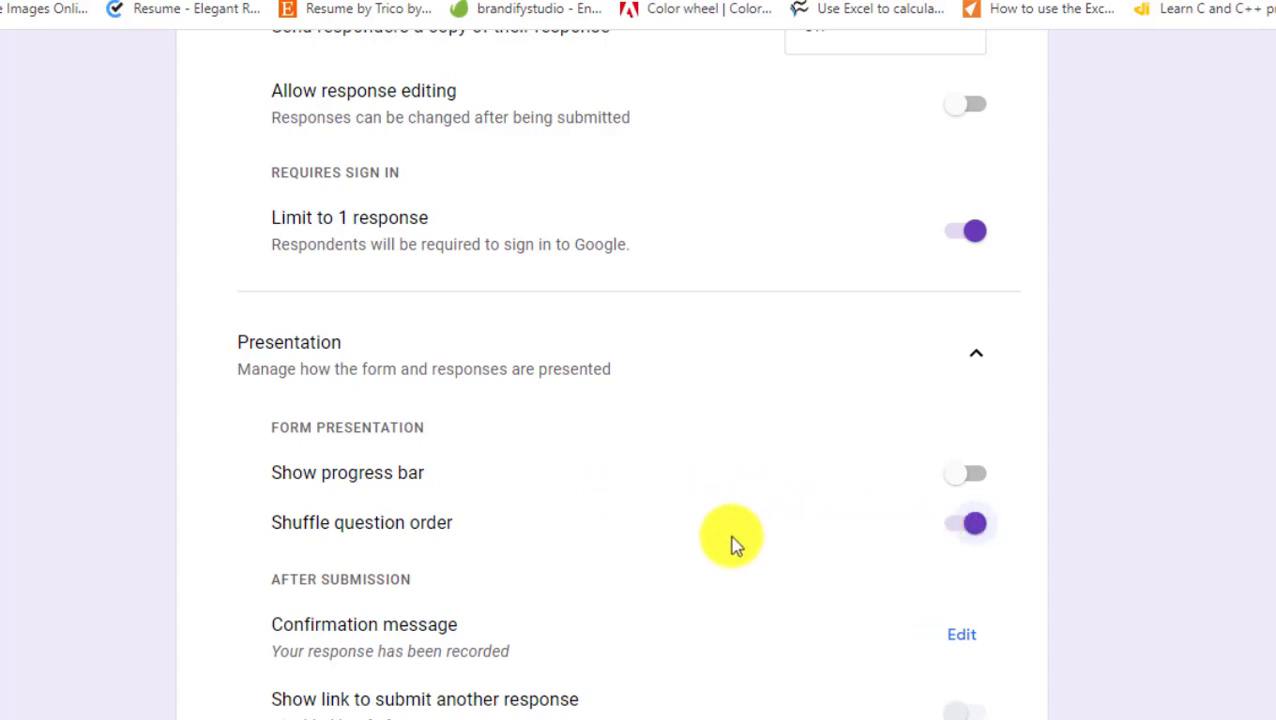
scroll(722, 543, down, 3)
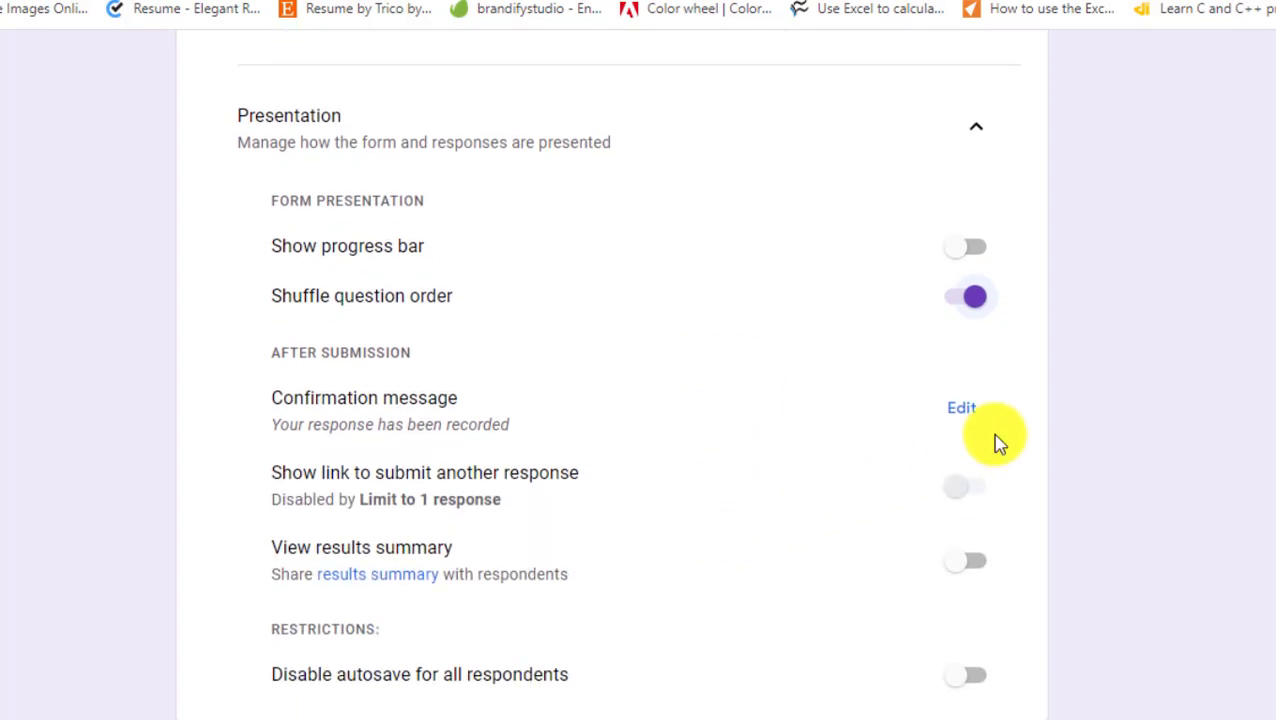
scroll(678, 512, down, 1)
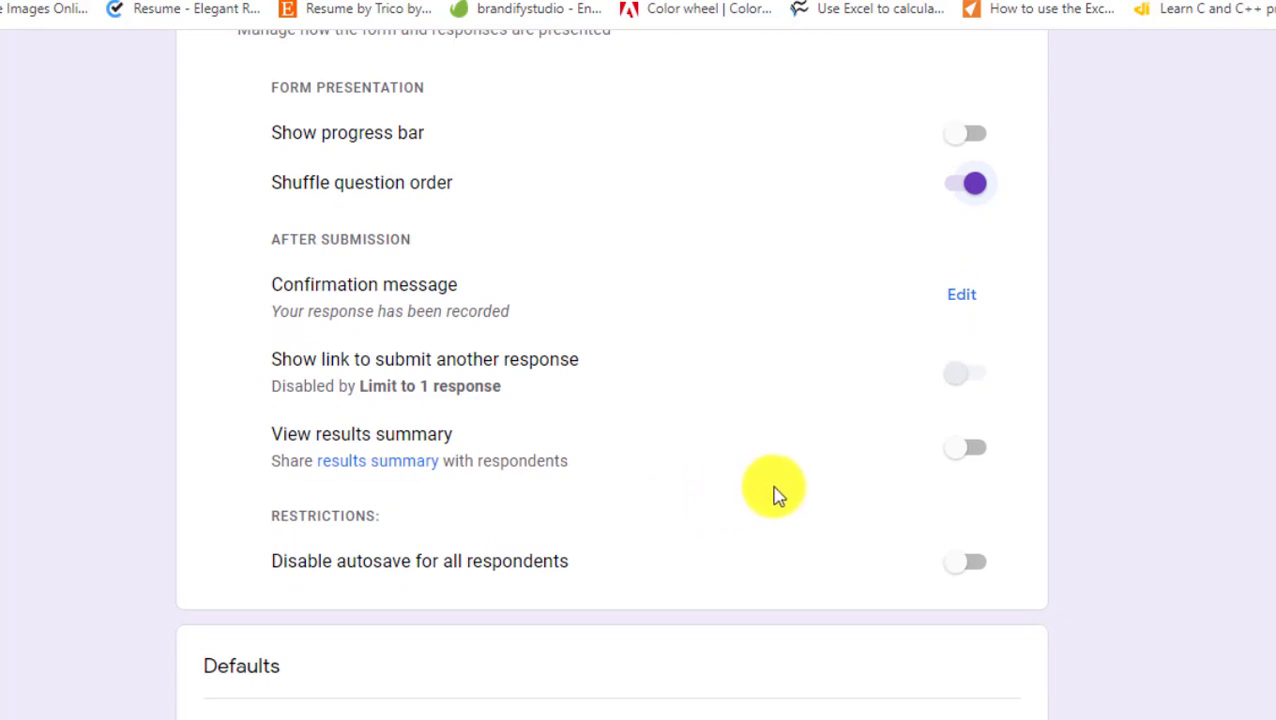
click(970, 449)
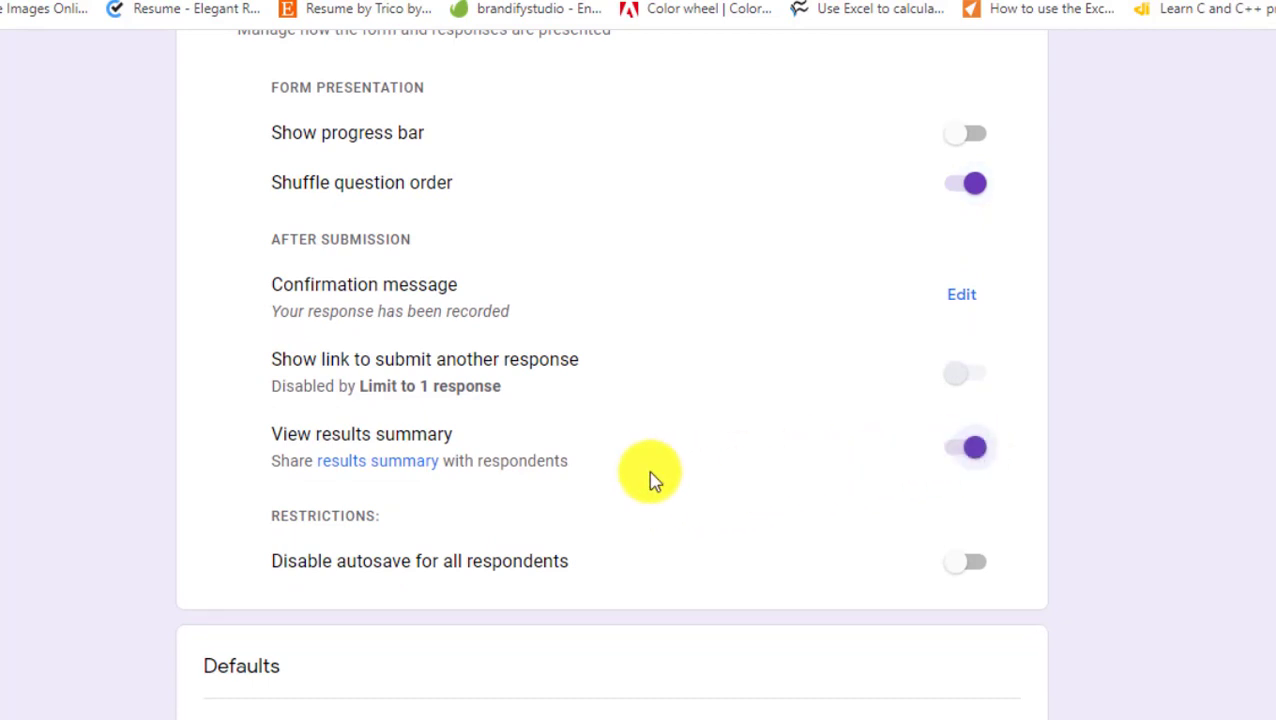
scroll(652, 480, down, 2)
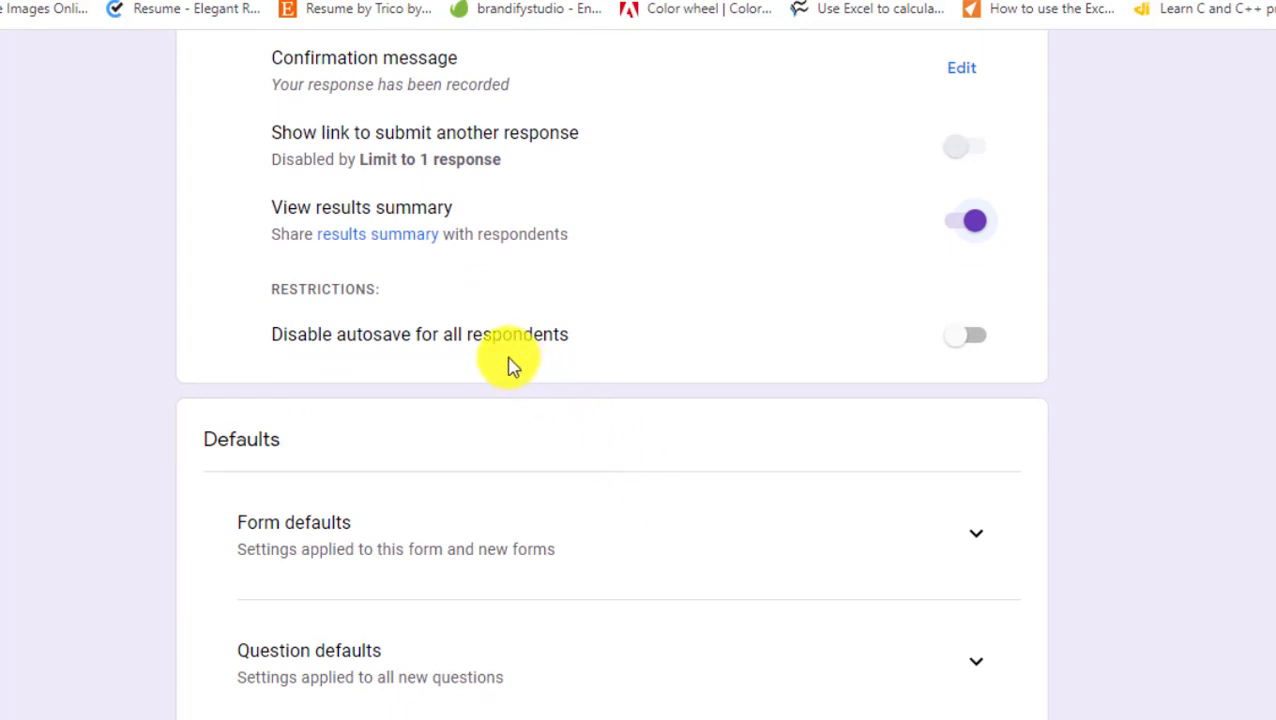
scroll(508, 366, down, 1)
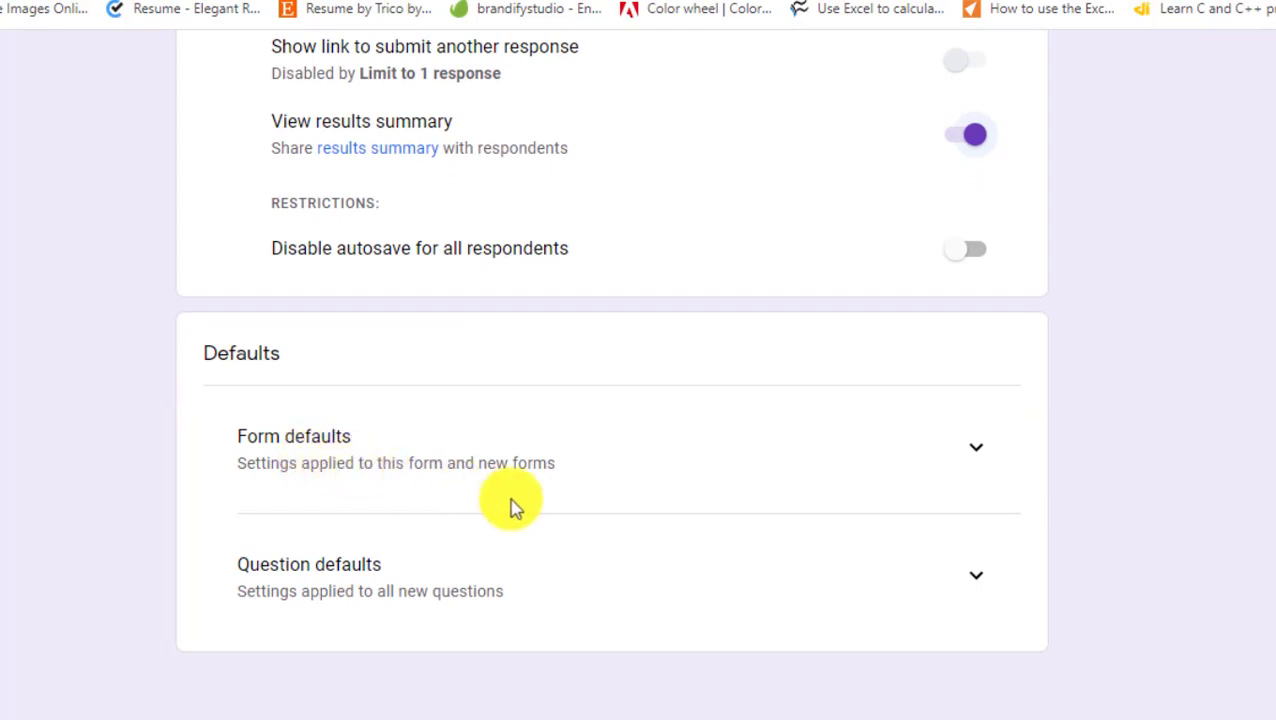
scroll(632, 533, up, 15)
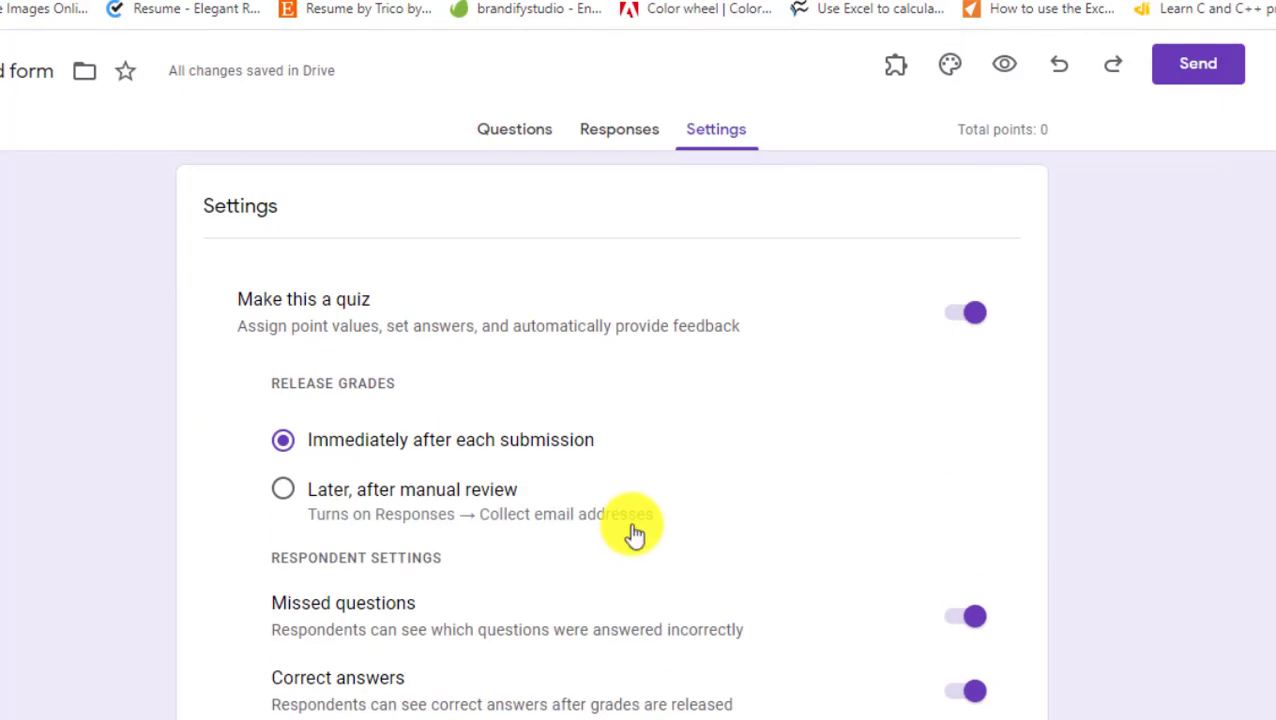
Return to the form's questions and open the marketplace of add-ons that work with Forms
click(513, 133)
scroll(748, 440, down, 10)
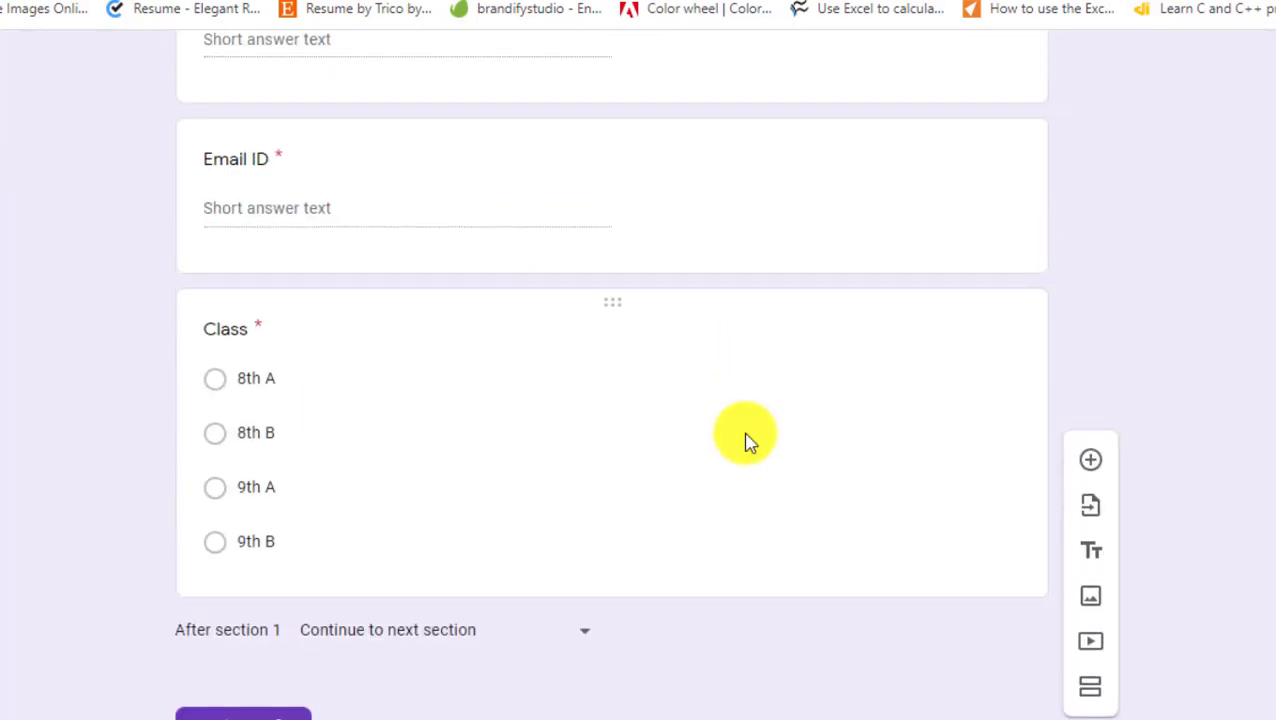
scroll(745, 432, down, 1)
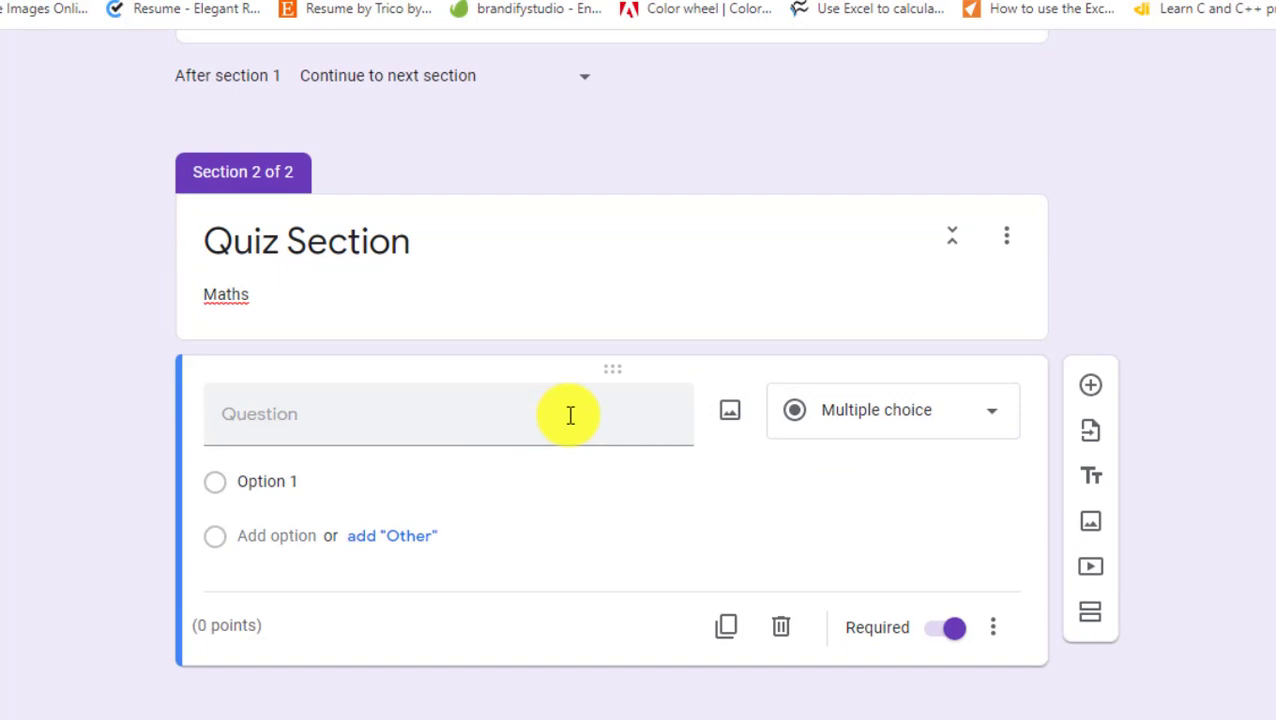
scroll(570, 415, up, 11)
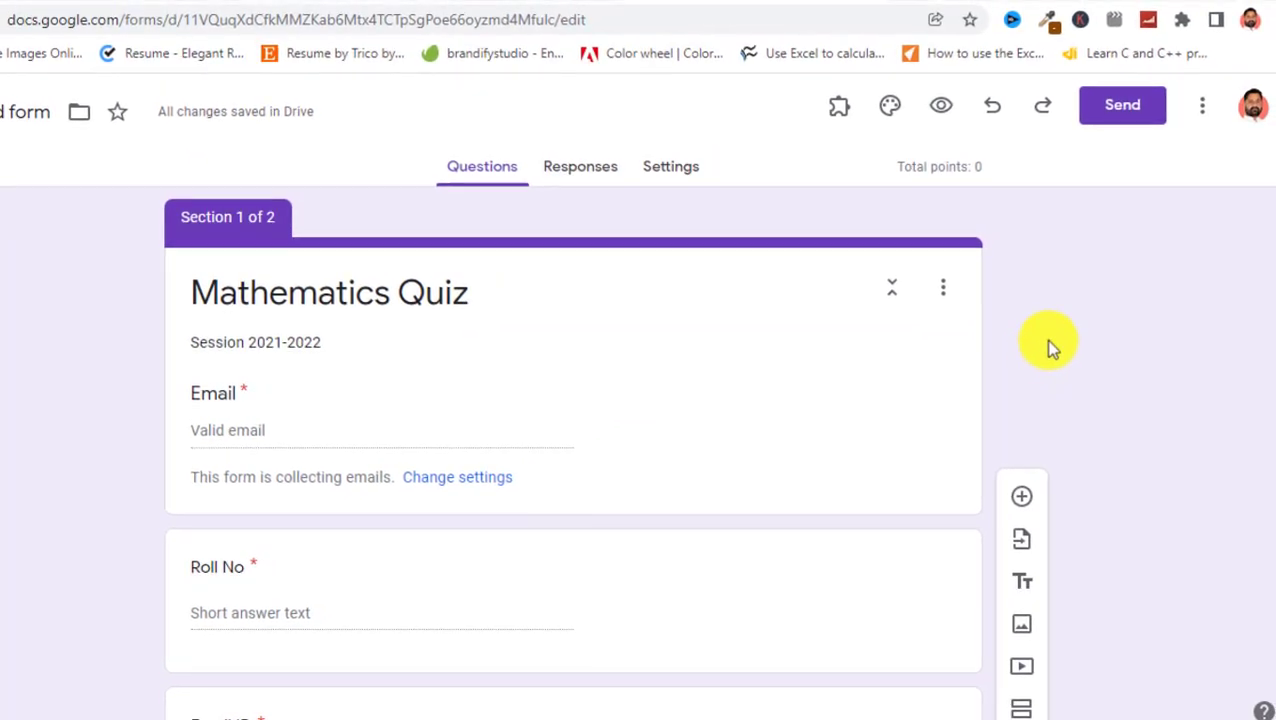
click(1204, 108)
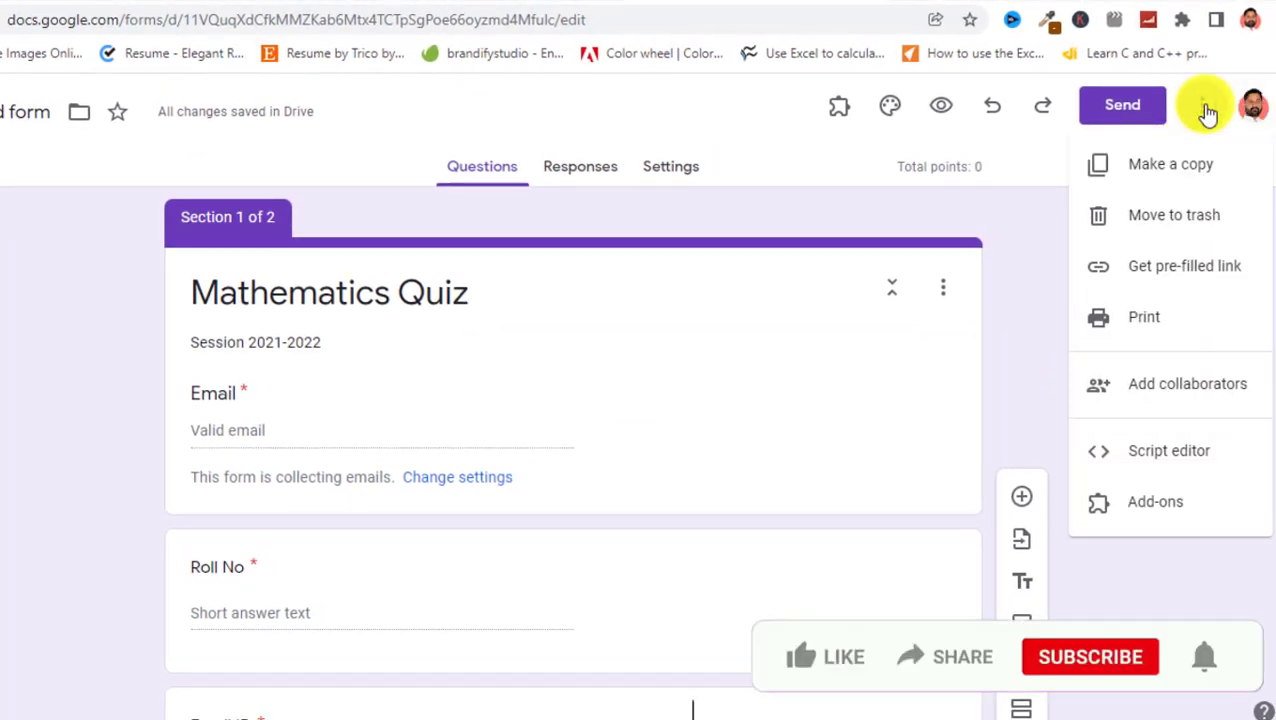
click(1160, 501)
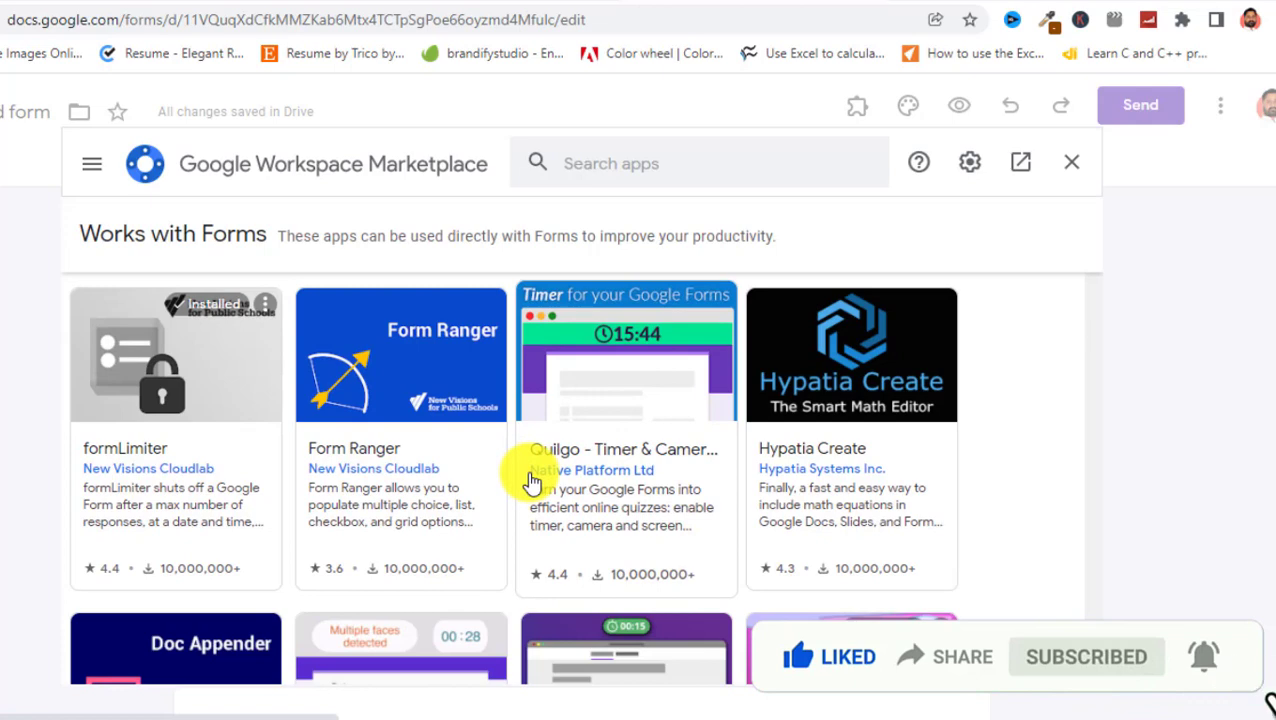
Install the Hypatia Create add-on, allow the permissions it requests, and close the marketplace
click(876, 432)
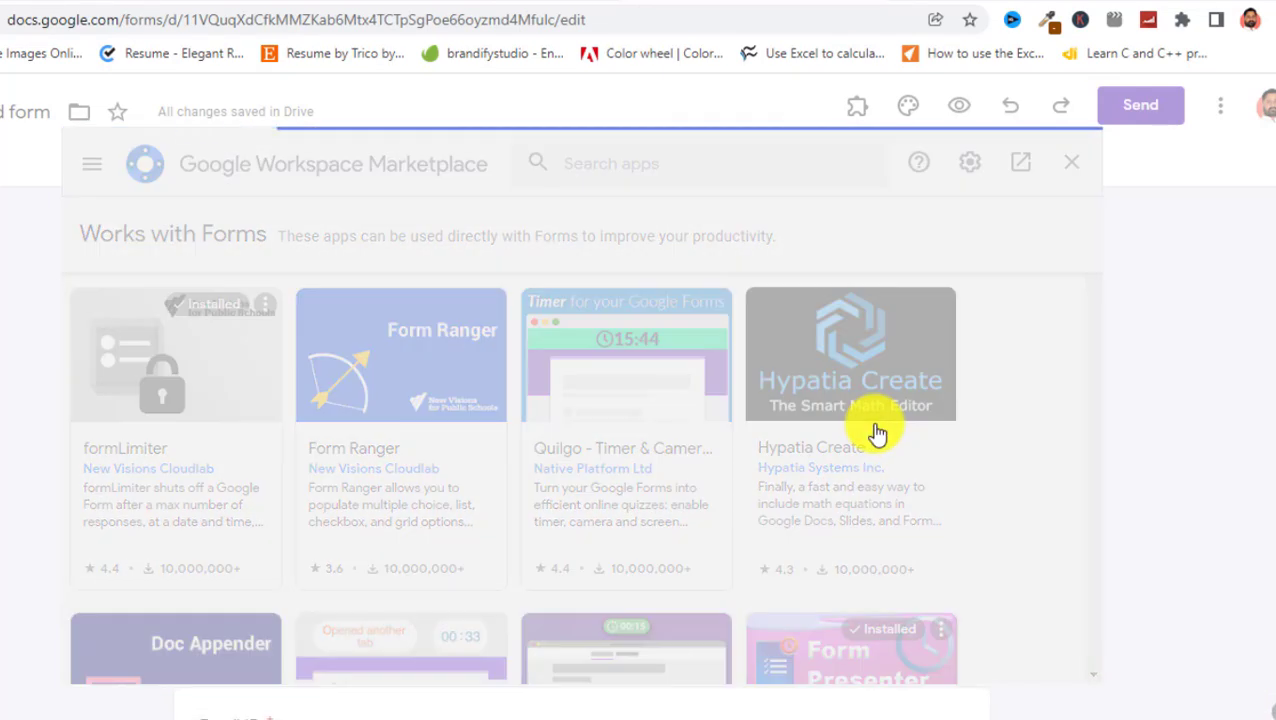
click(872, 312)
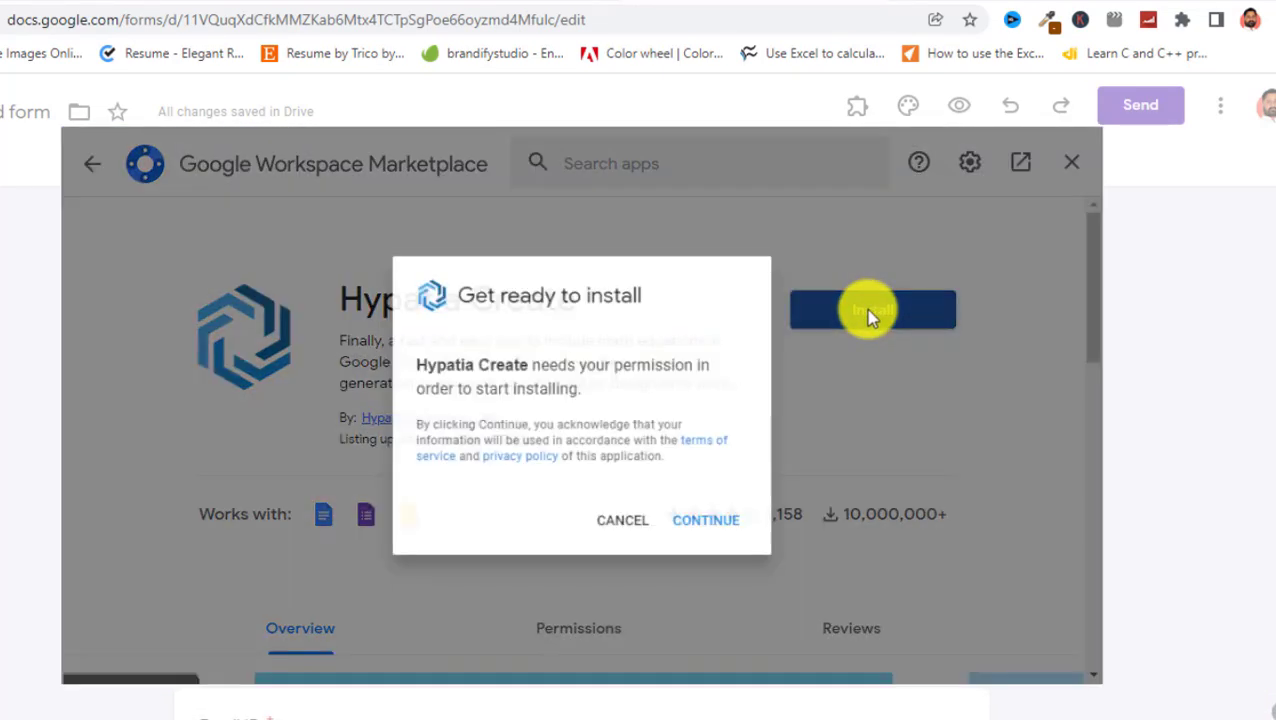
click(714, 532)
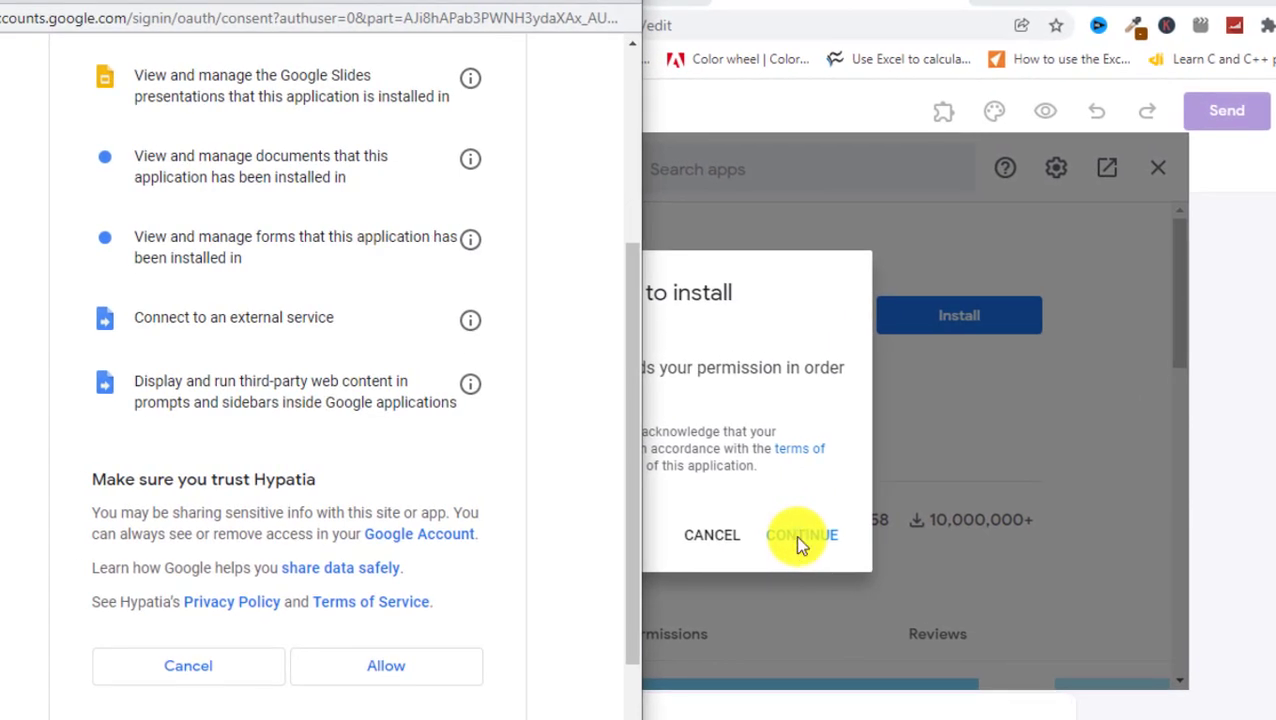
click(363, 678)
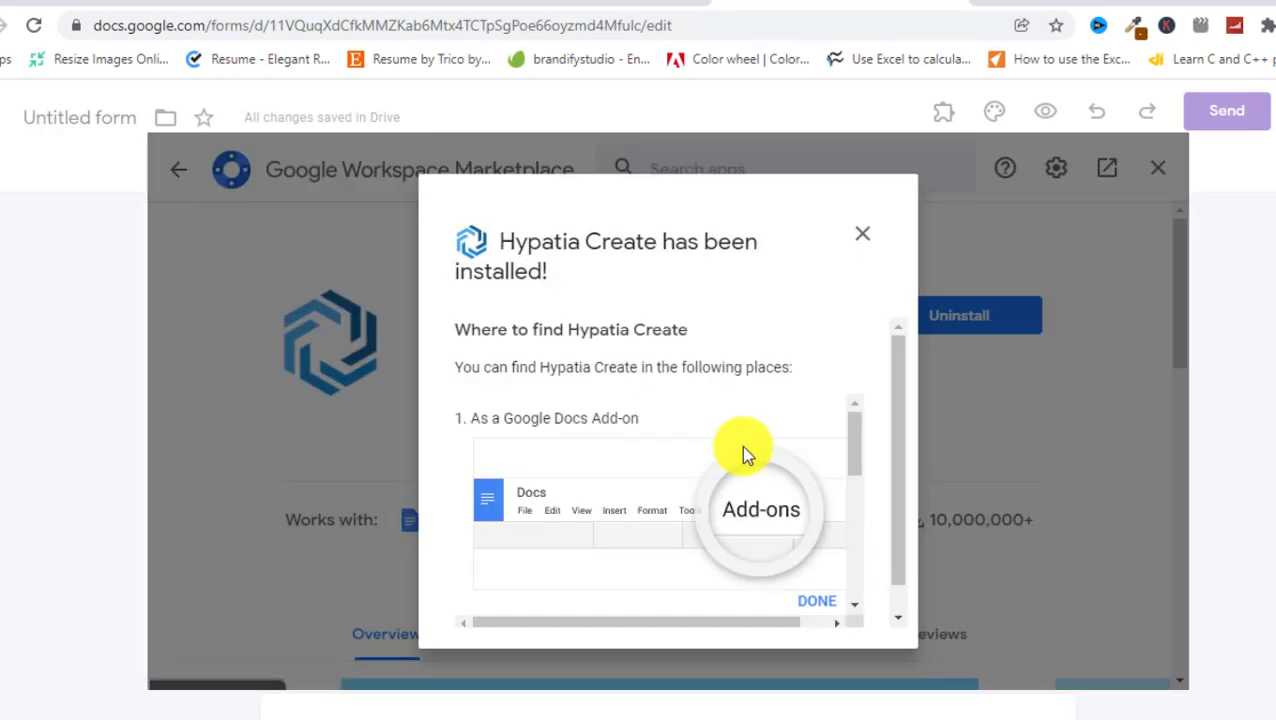
click(822, 603)
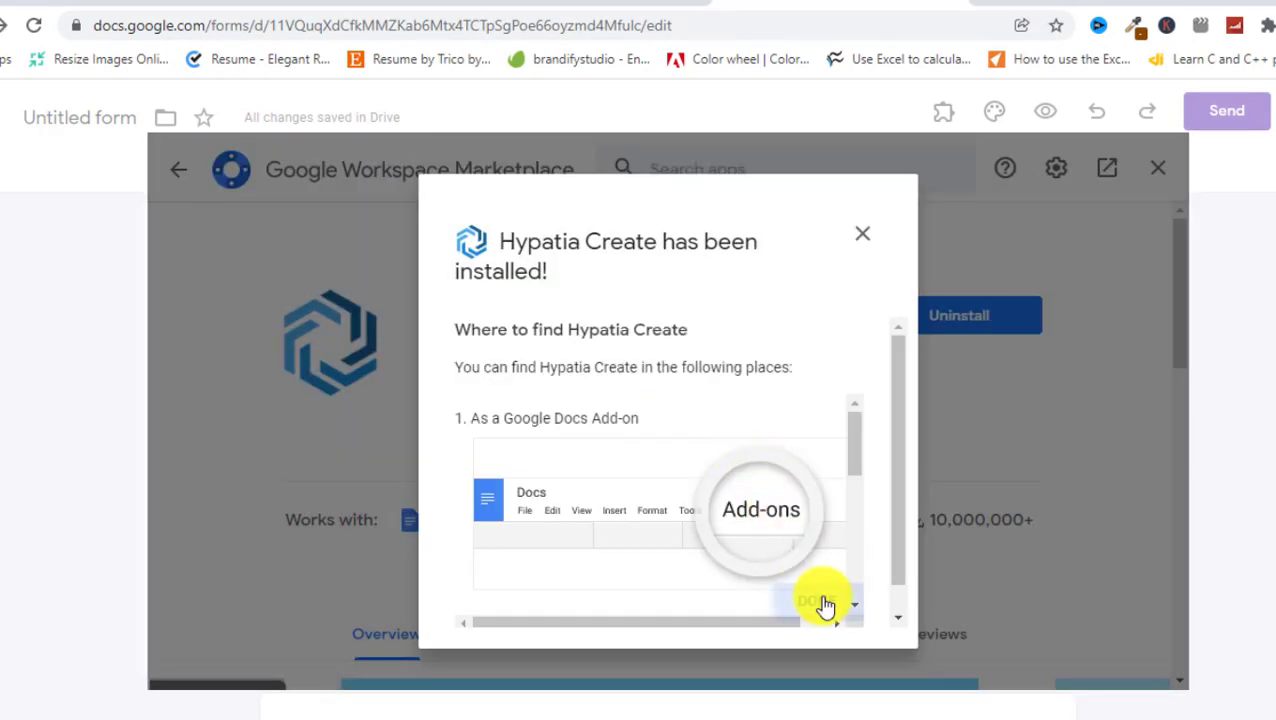
click(1155, 170)
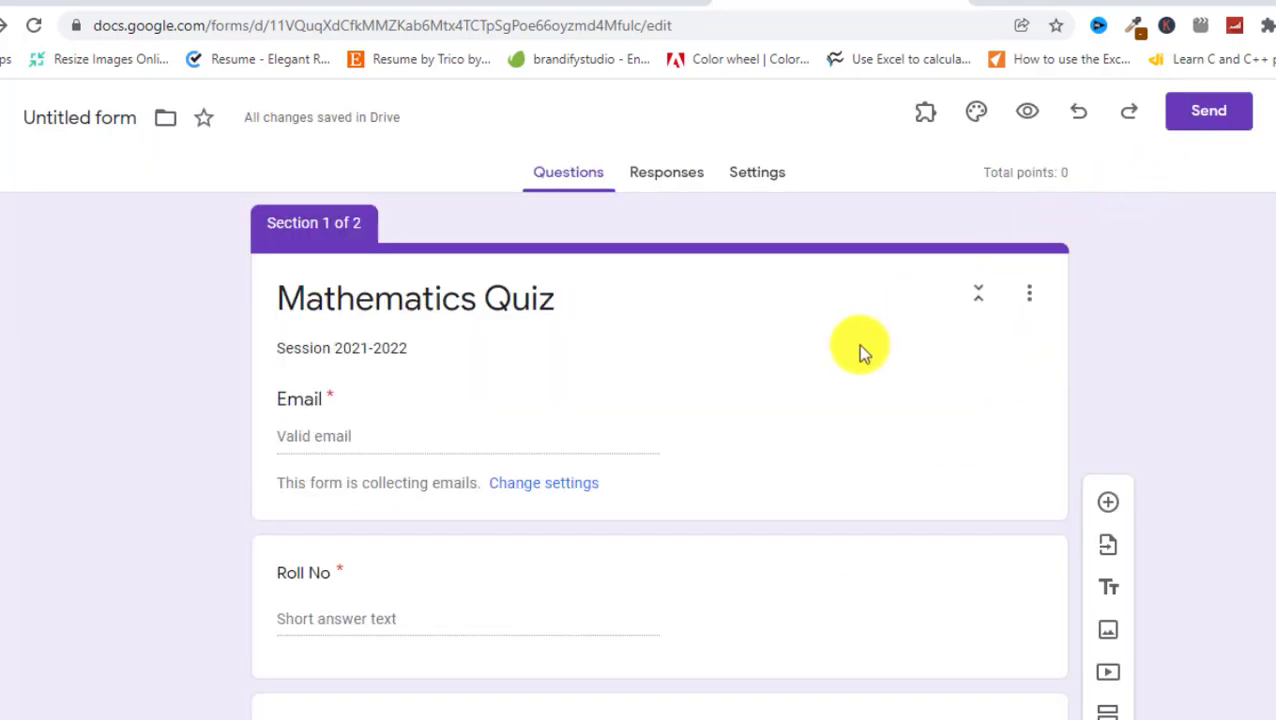
scroll(776, 396, down, 6)
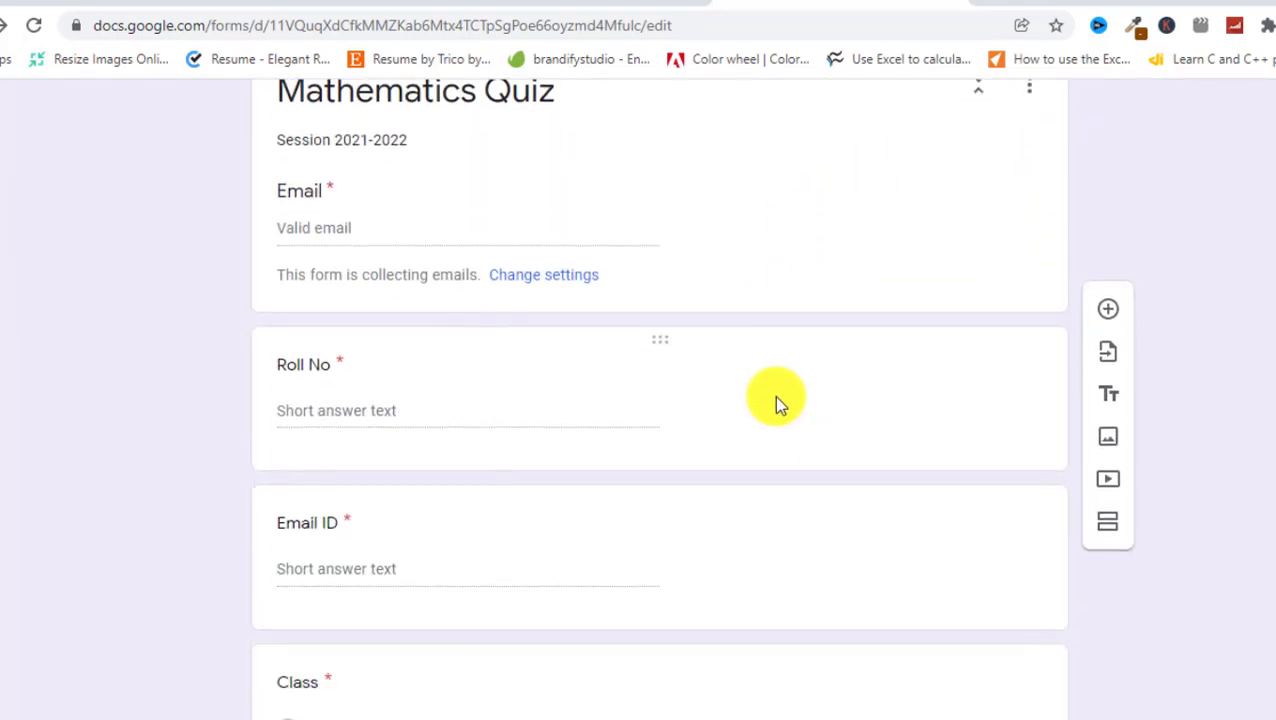
scroll(774, 395, down, 4)
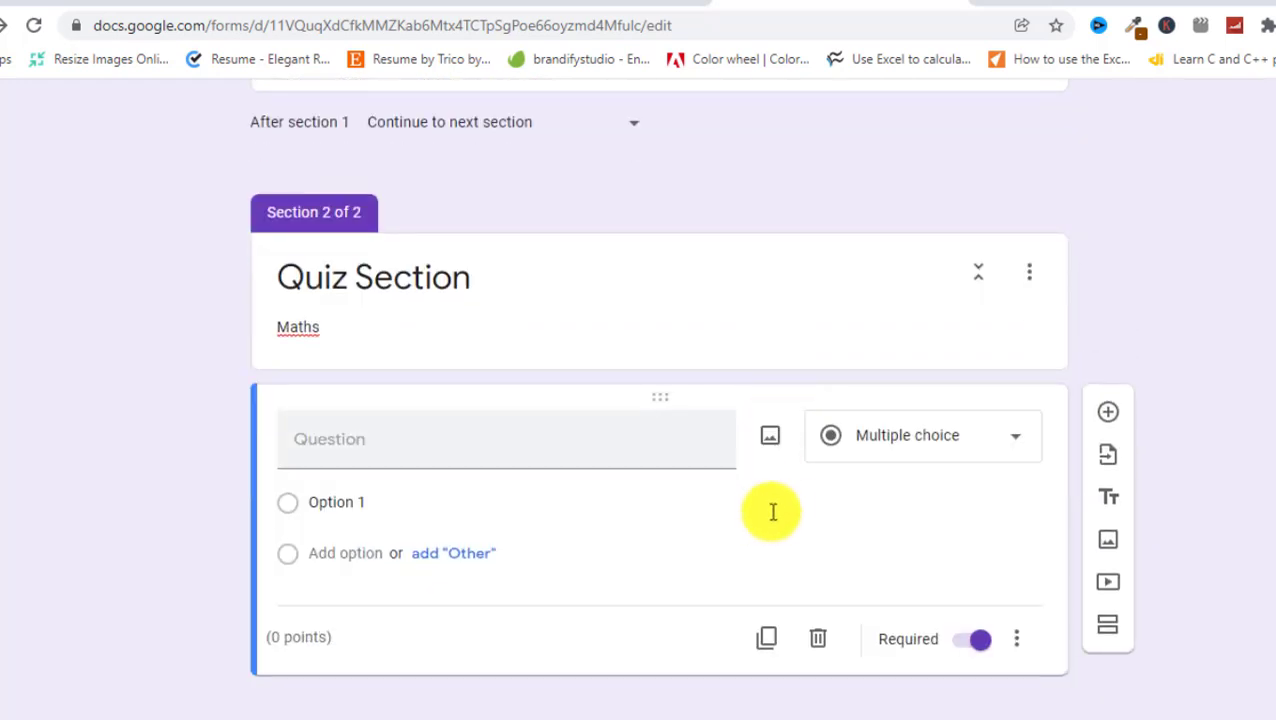
scroll(816, 495, up, 6)
scroll(815, 497, up, 4)
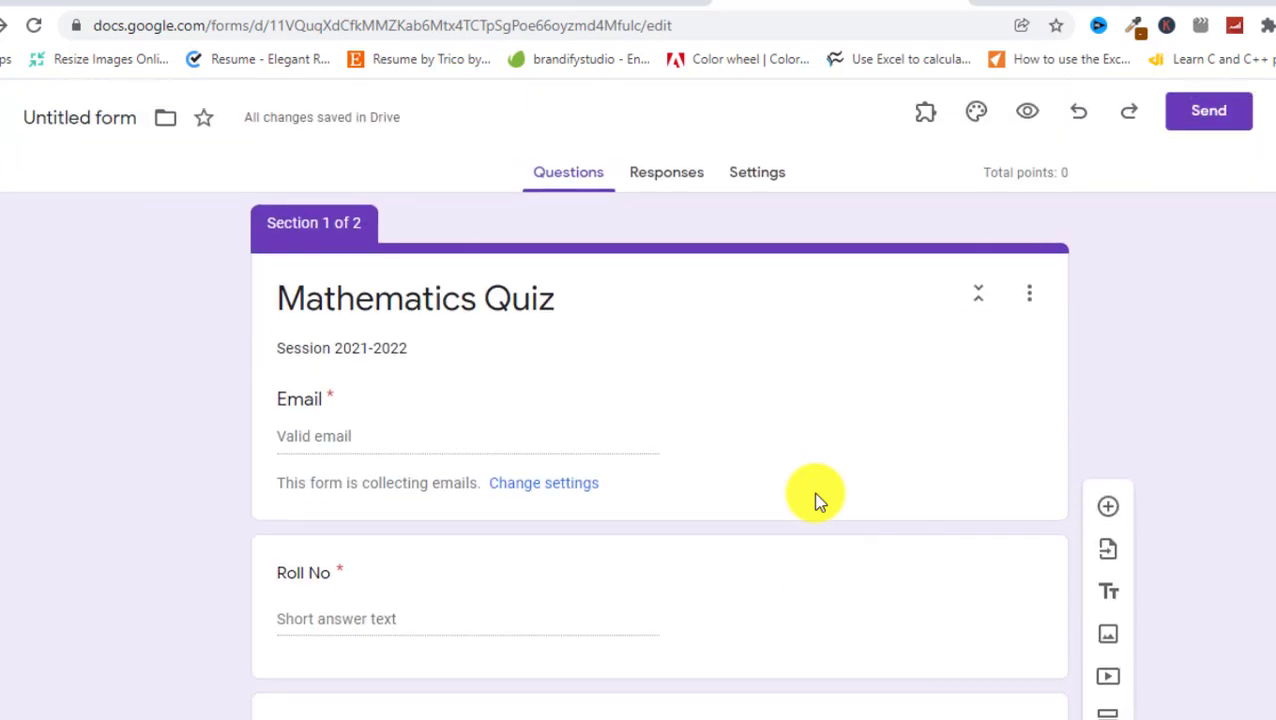
Open the math editor of the Hypatia Create add-on for this form
click(926, 117)
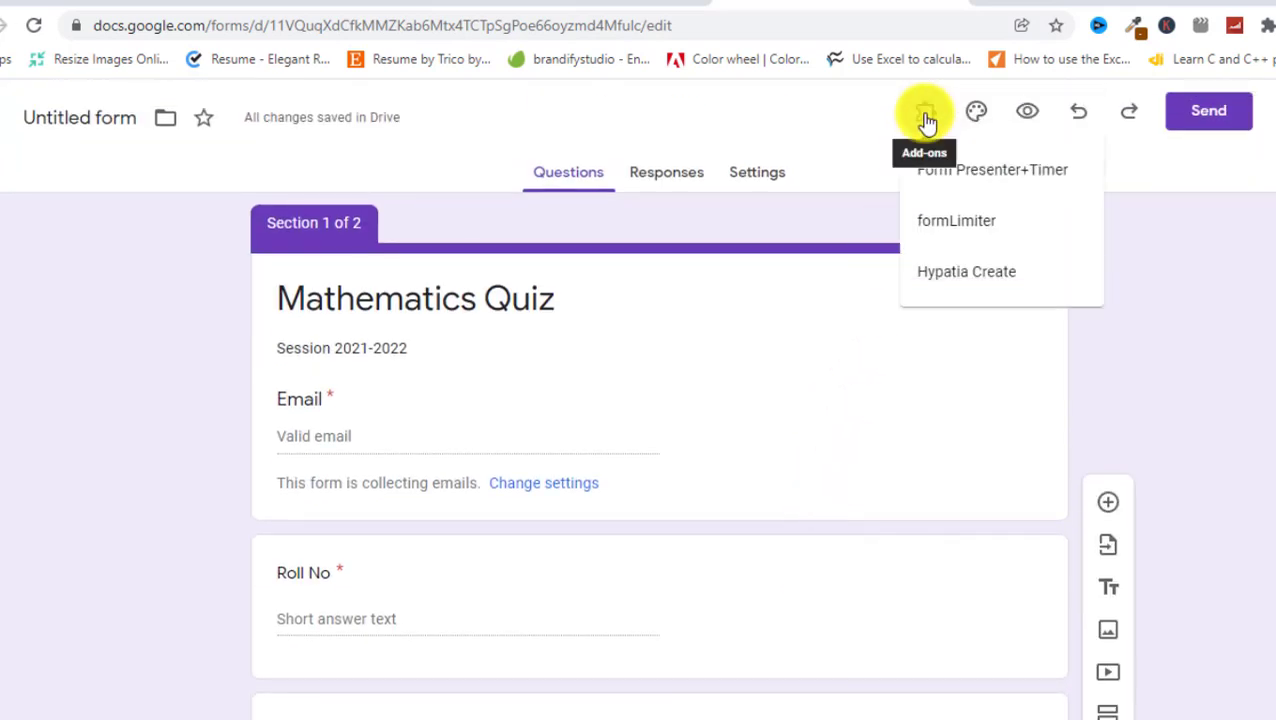
click(966, 274)
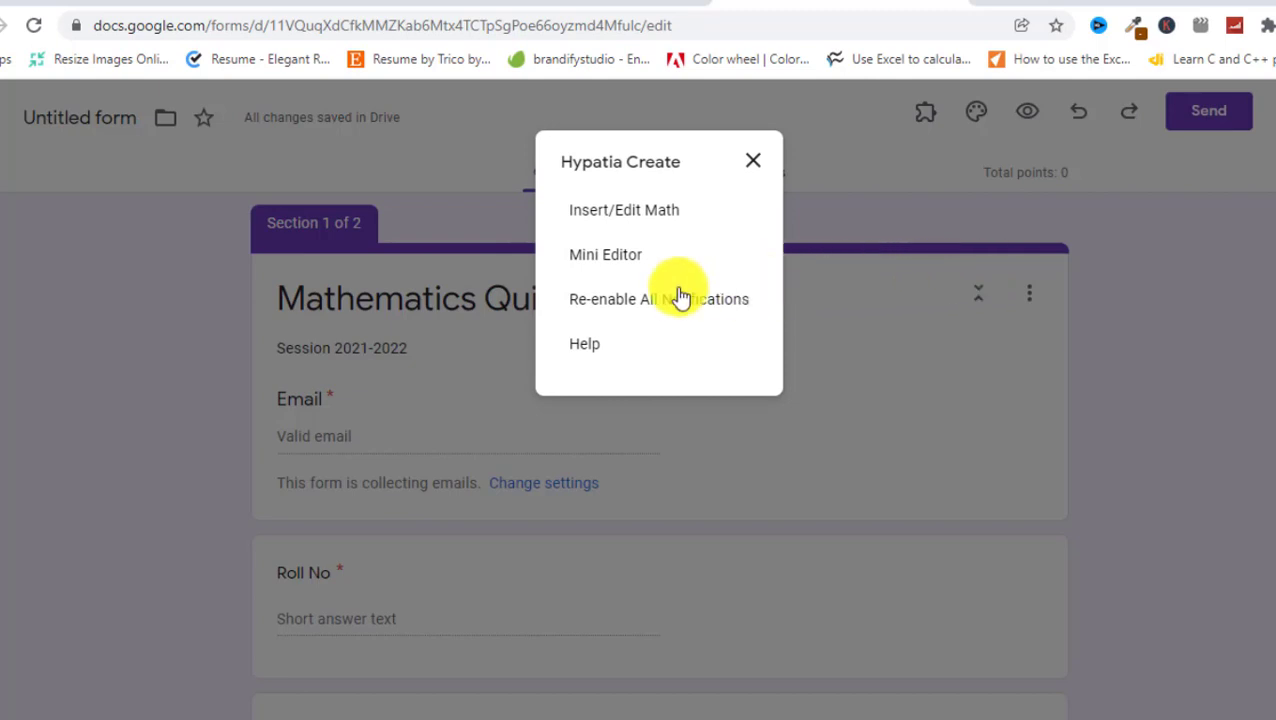
click(738, 300)
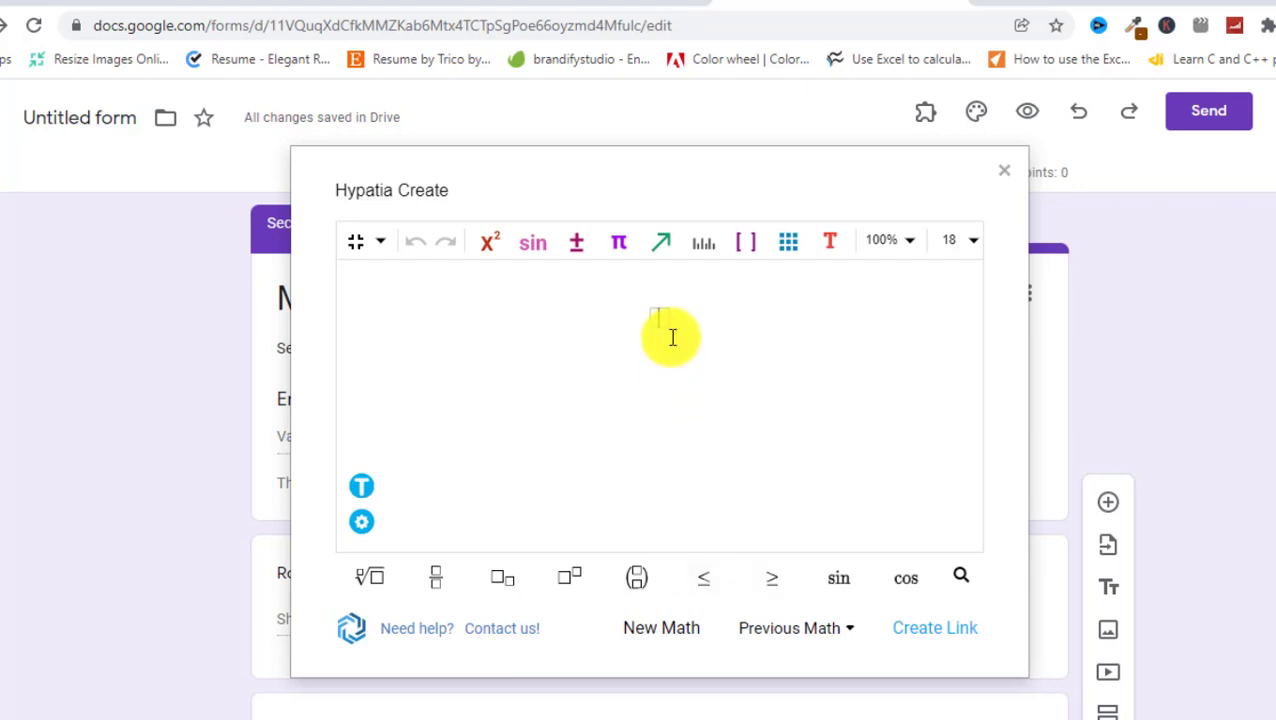
Examine the editor's symbol categories: exponents and calculus, functions, relations and operators, Greek letters, arrows, units, brackets, and matrices
click(490, 245)
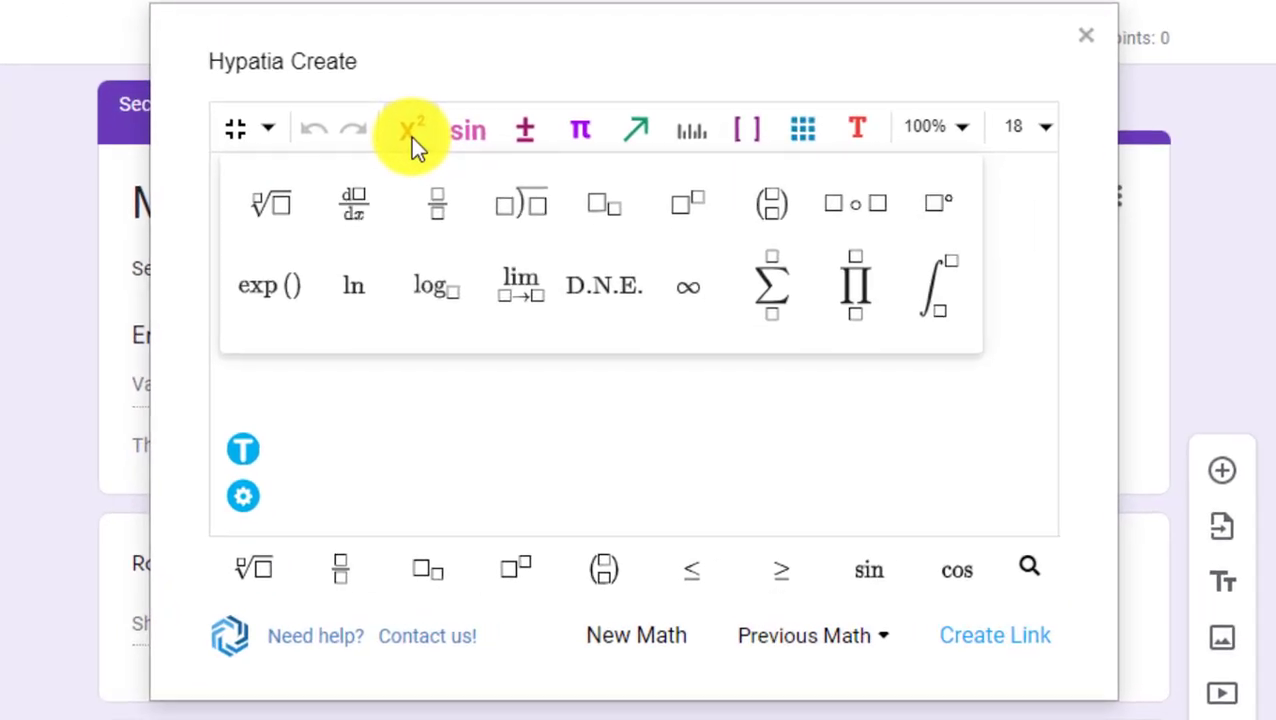
key(Right)
key(Right)
key(Right)
key(Right)
key(Right)
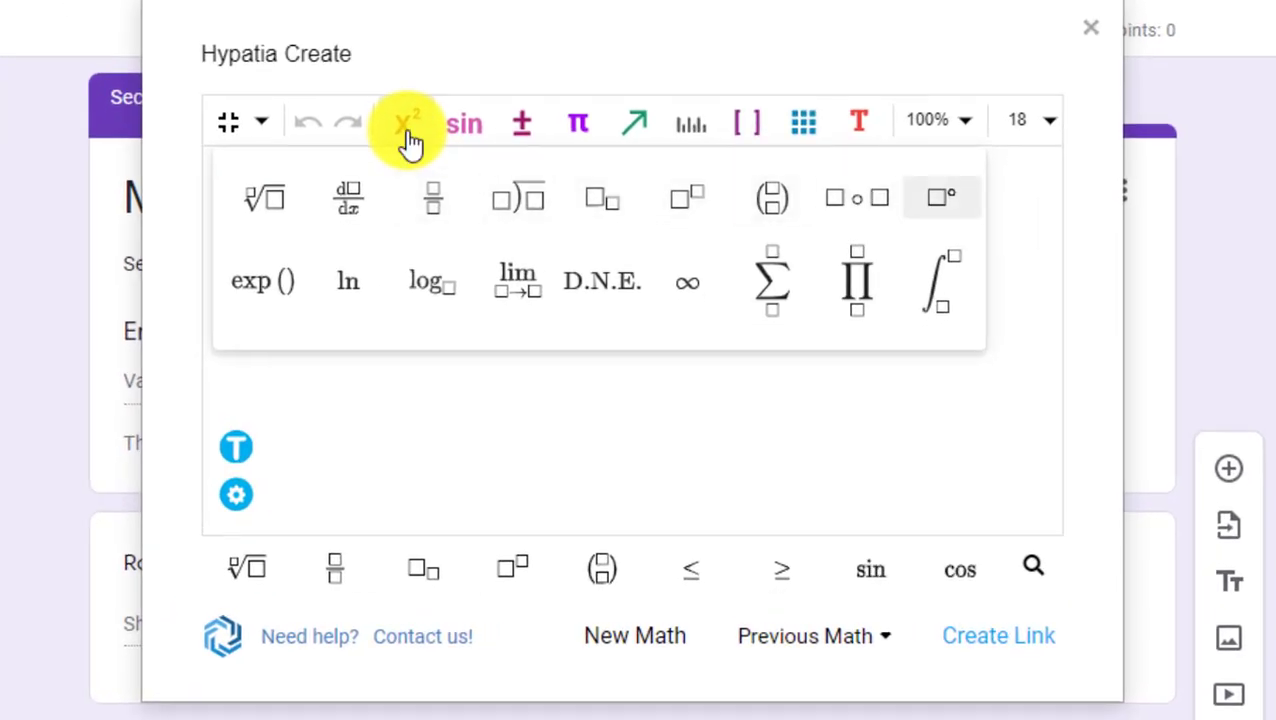
key(Right)
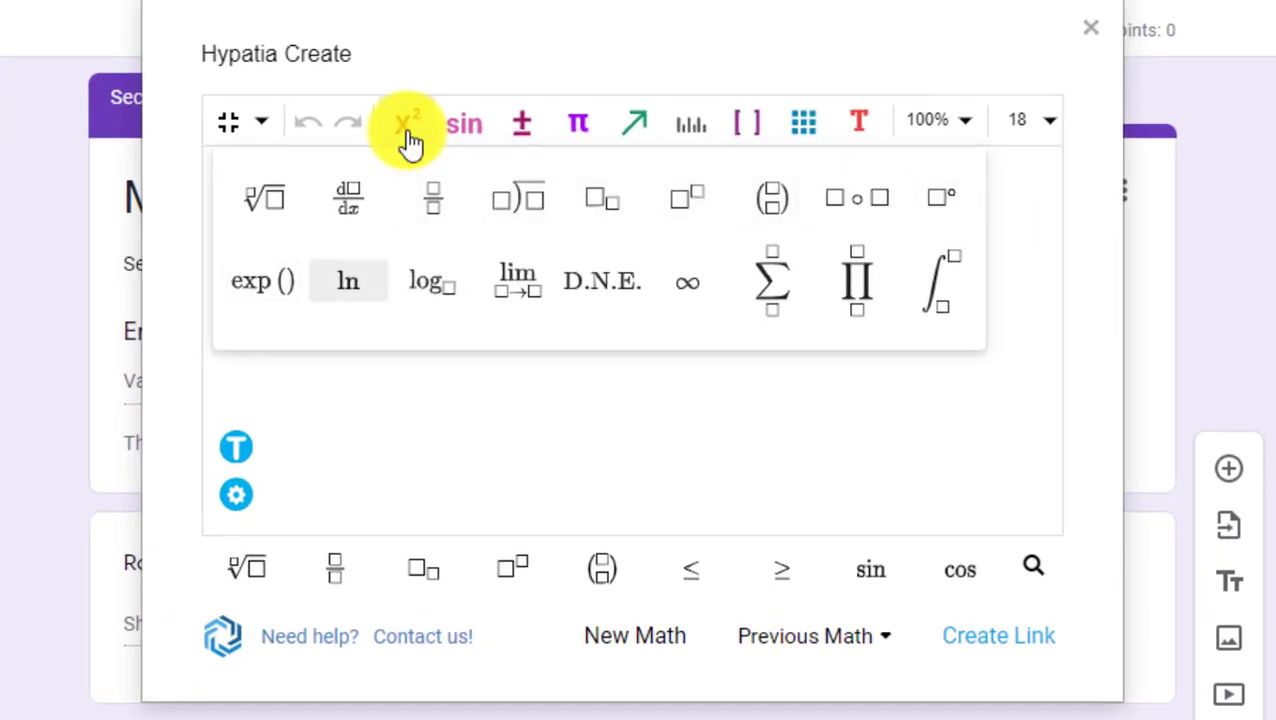
key(Right)
key(Right)
key(Right)
key(Right)
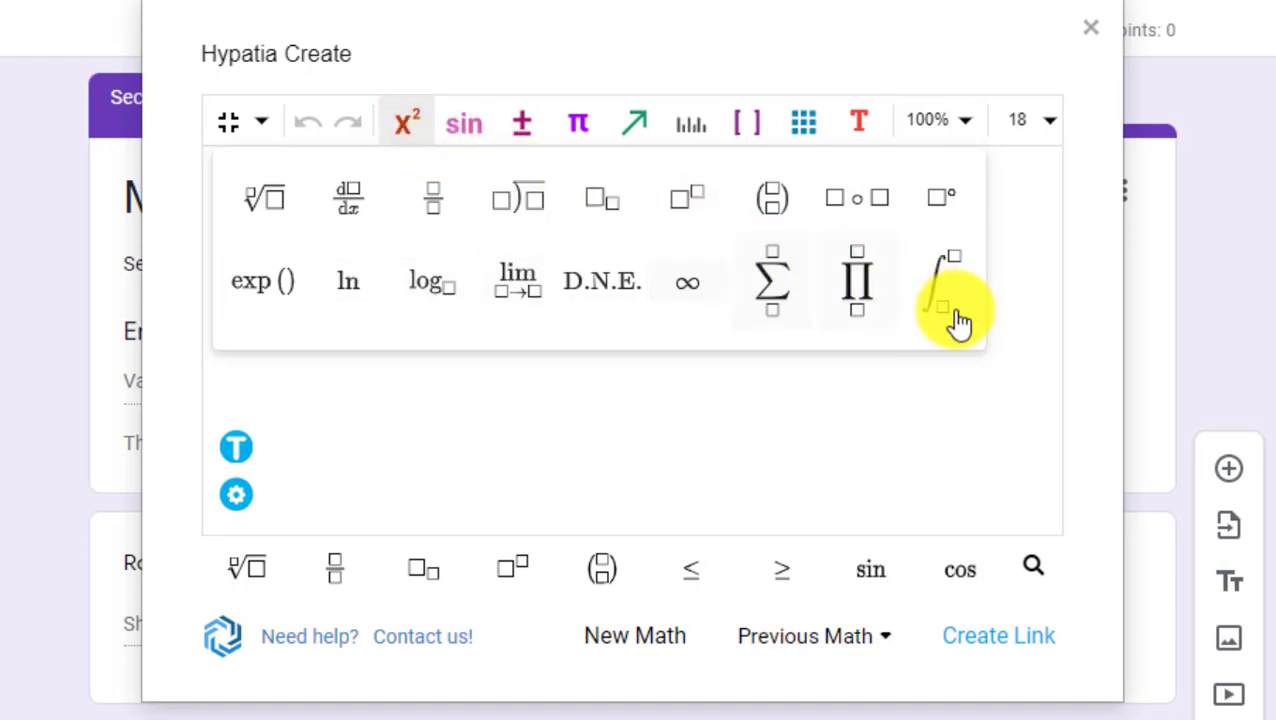
click(467, 128)
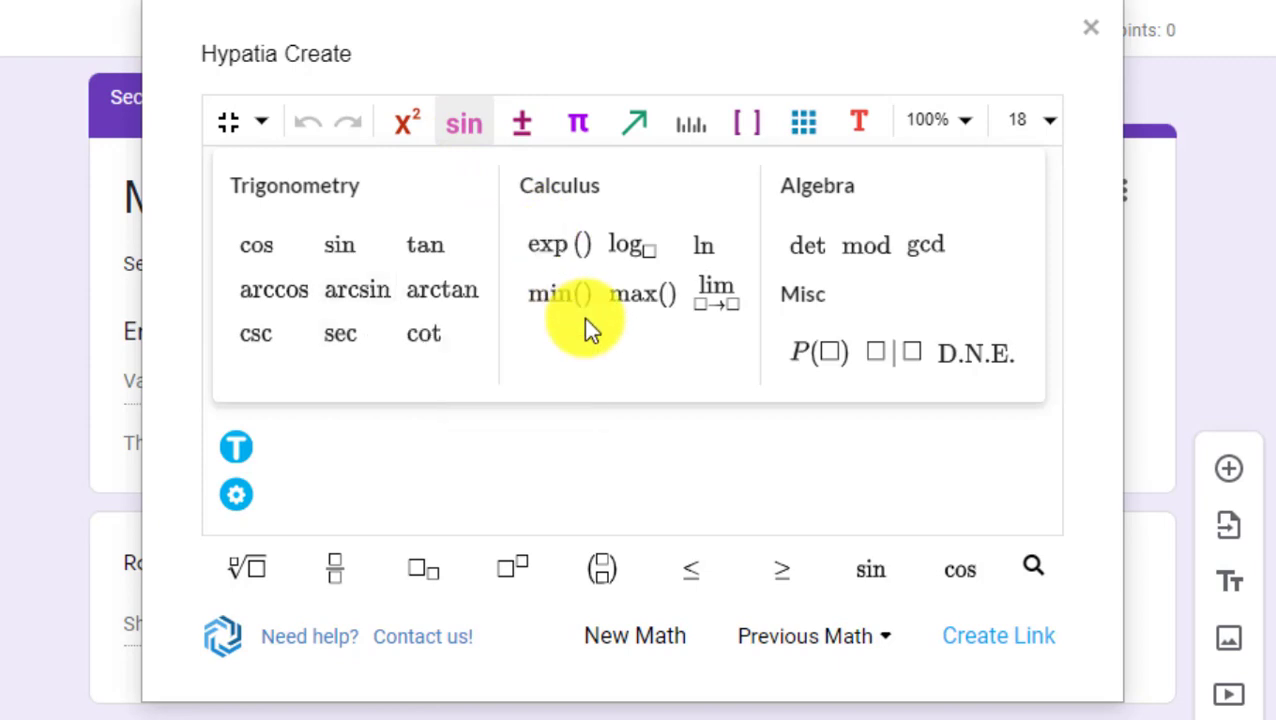
click(517, 128)
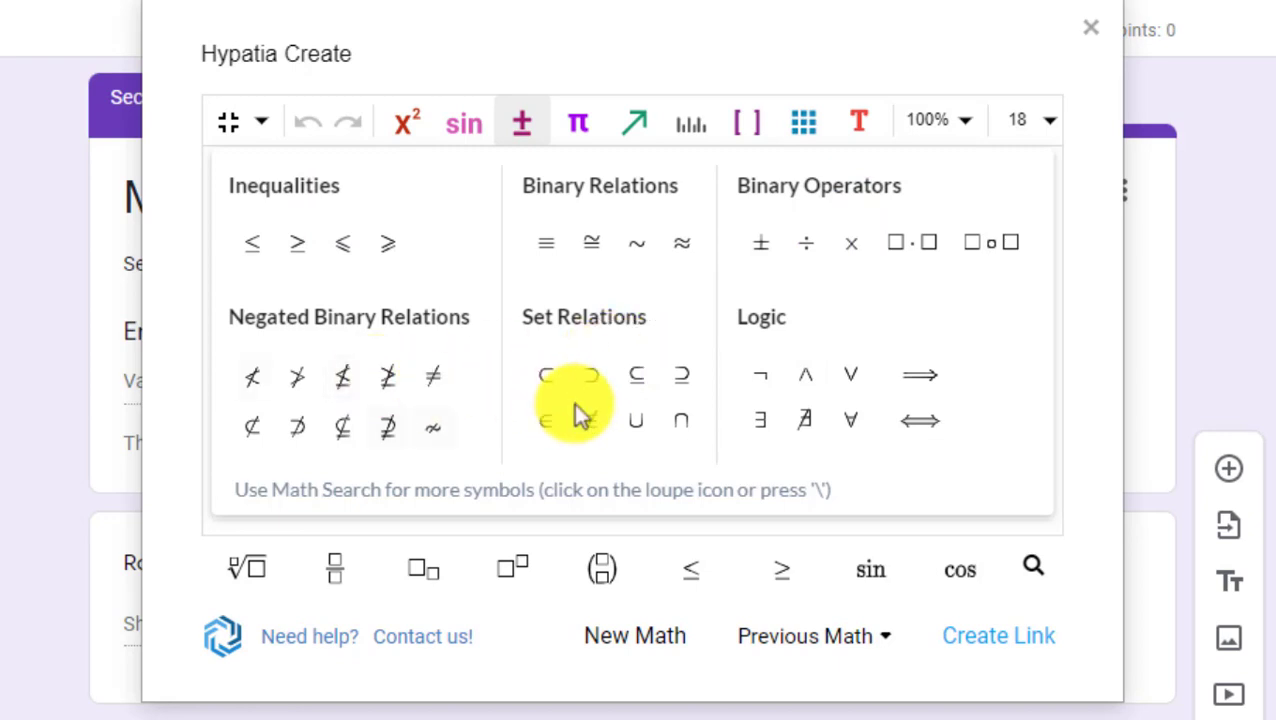
click(578, 122)
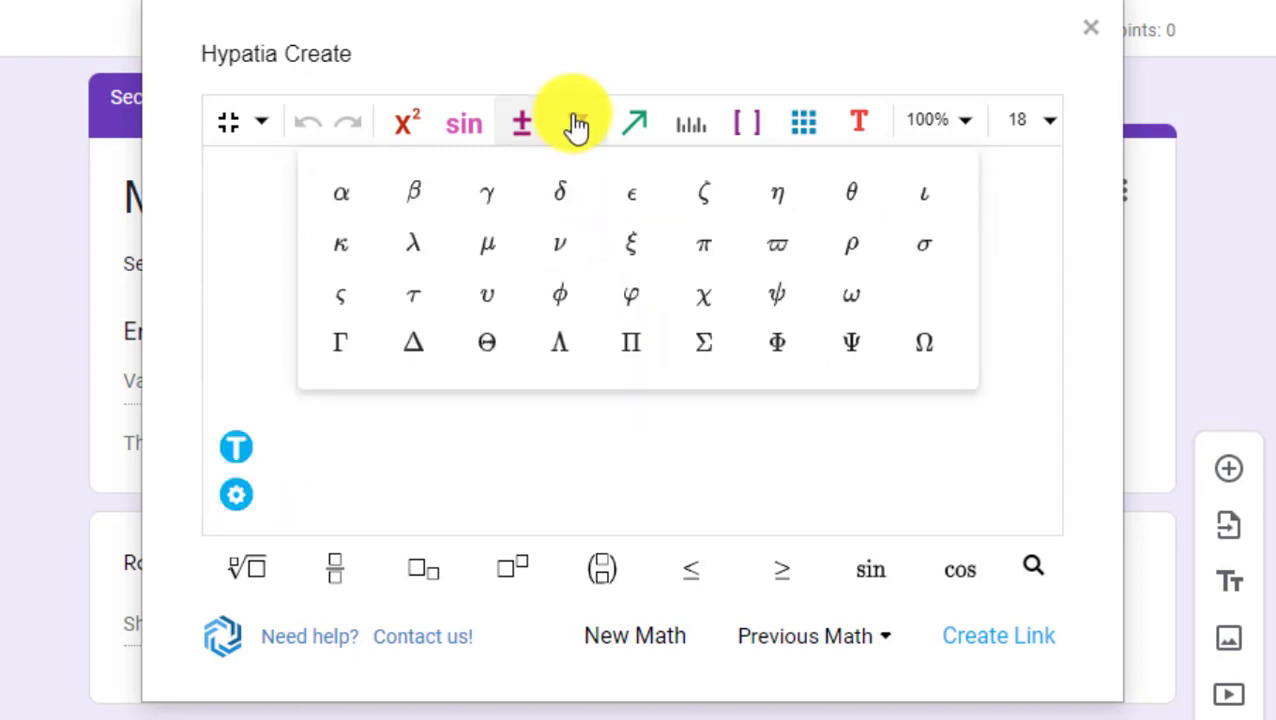
click(645, 123)
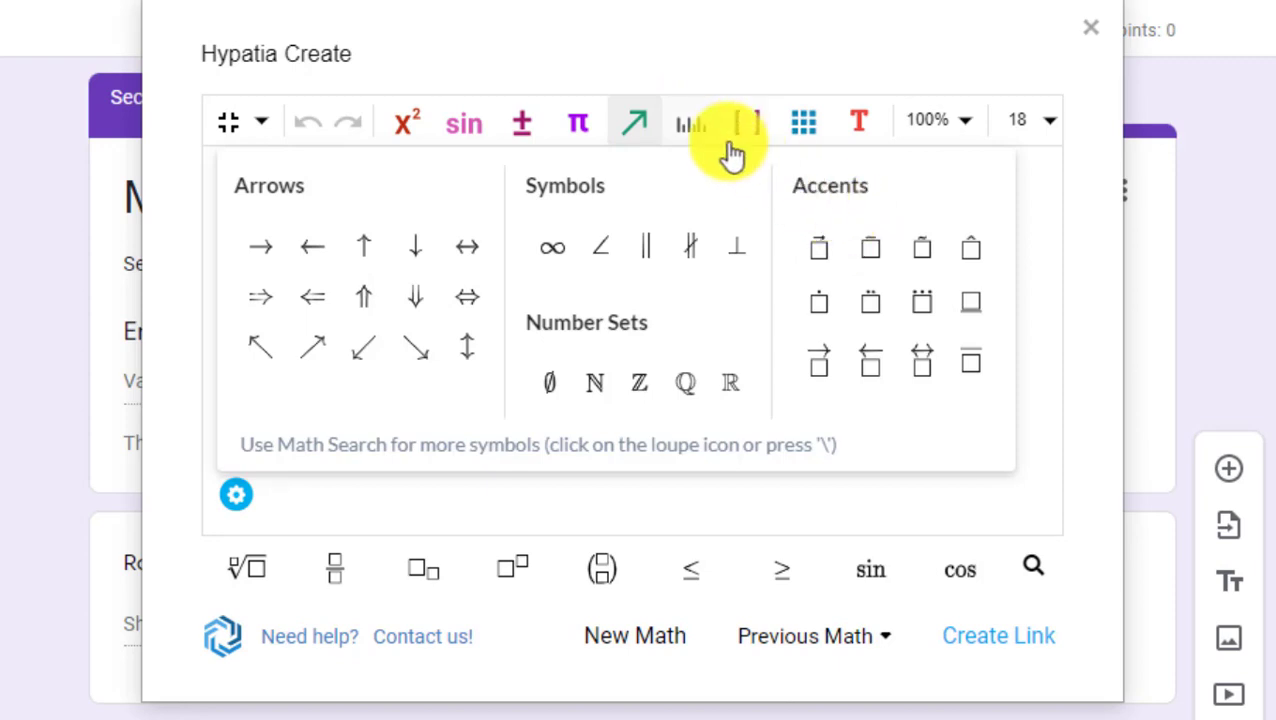
mouse_move(693, 130)
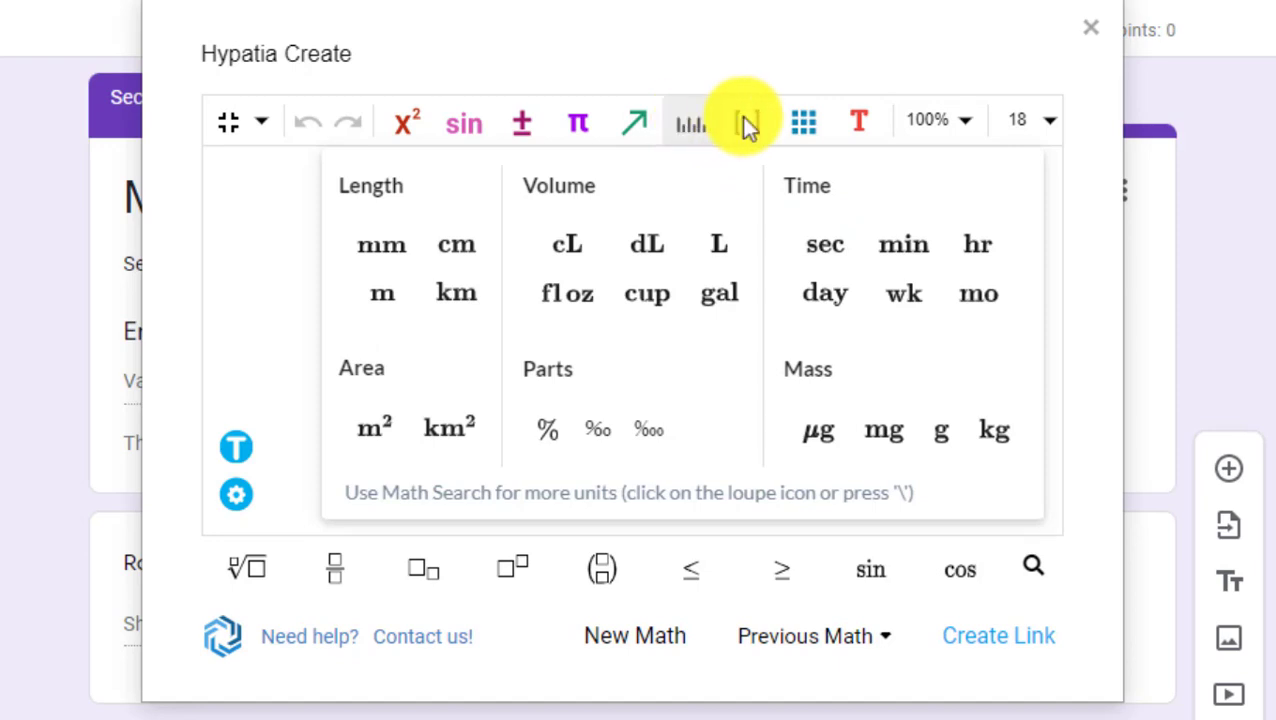
mouse_move(754, 128)
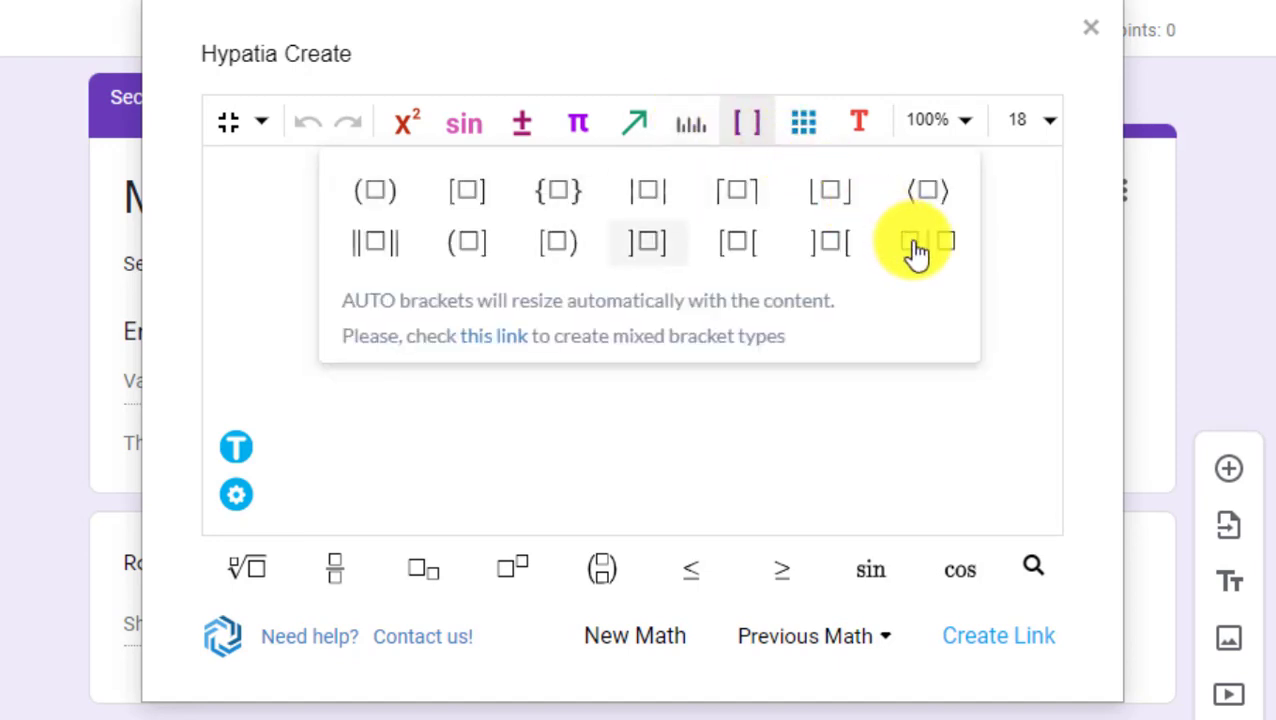
mouse_move(806, 124)
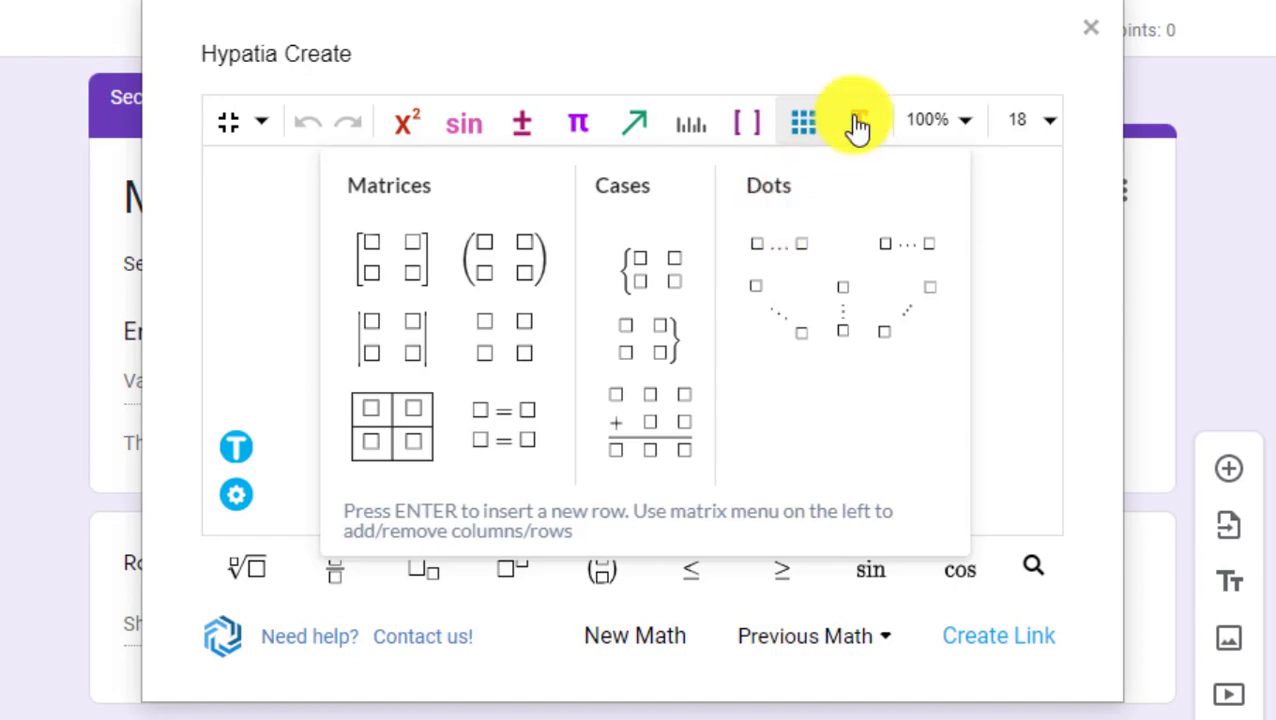
mouse_move(858, 125)
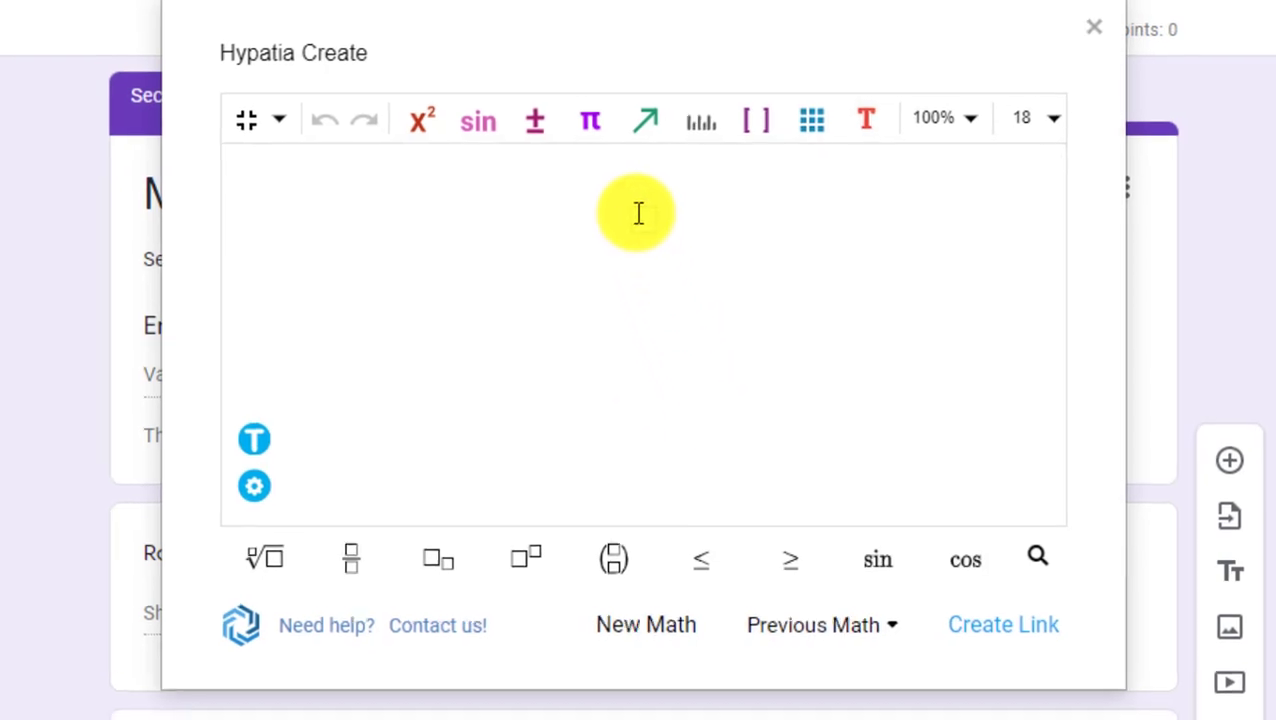
Open the question image Q1.PNG from File Explorer to read the matrix question and its options, and return to the form in Chrome
click(641, 703)
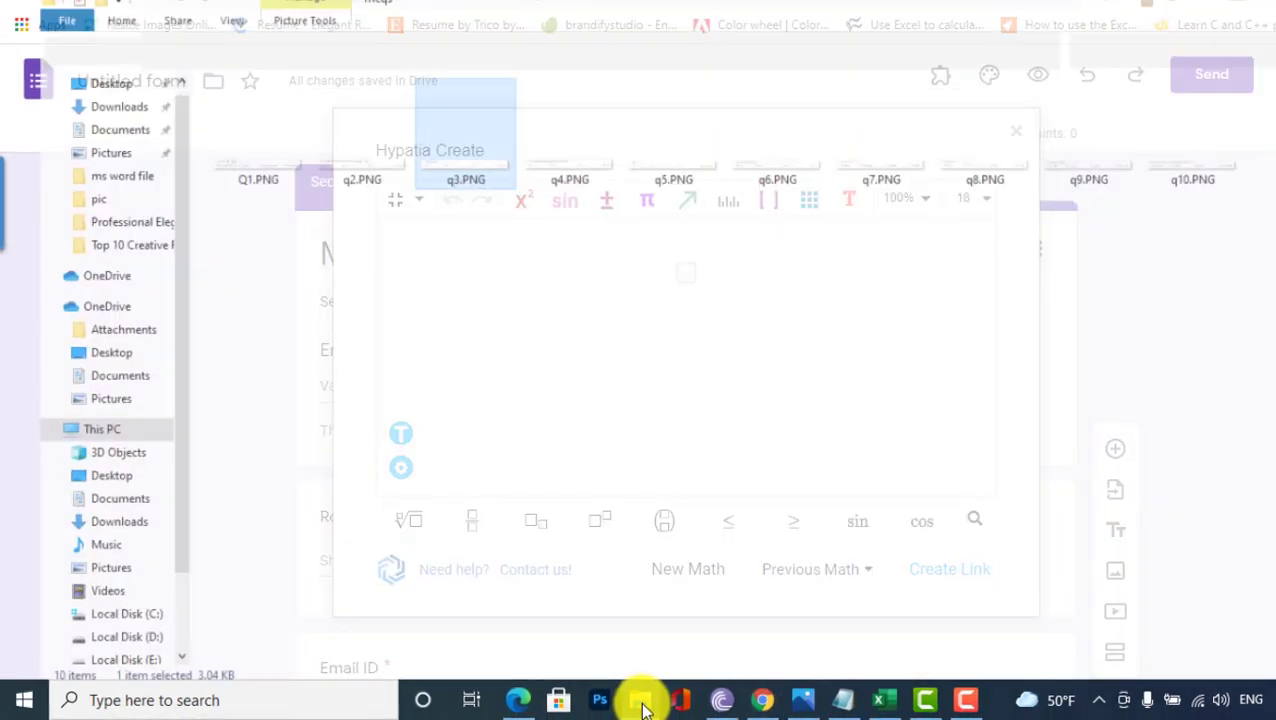
click(241, 125)
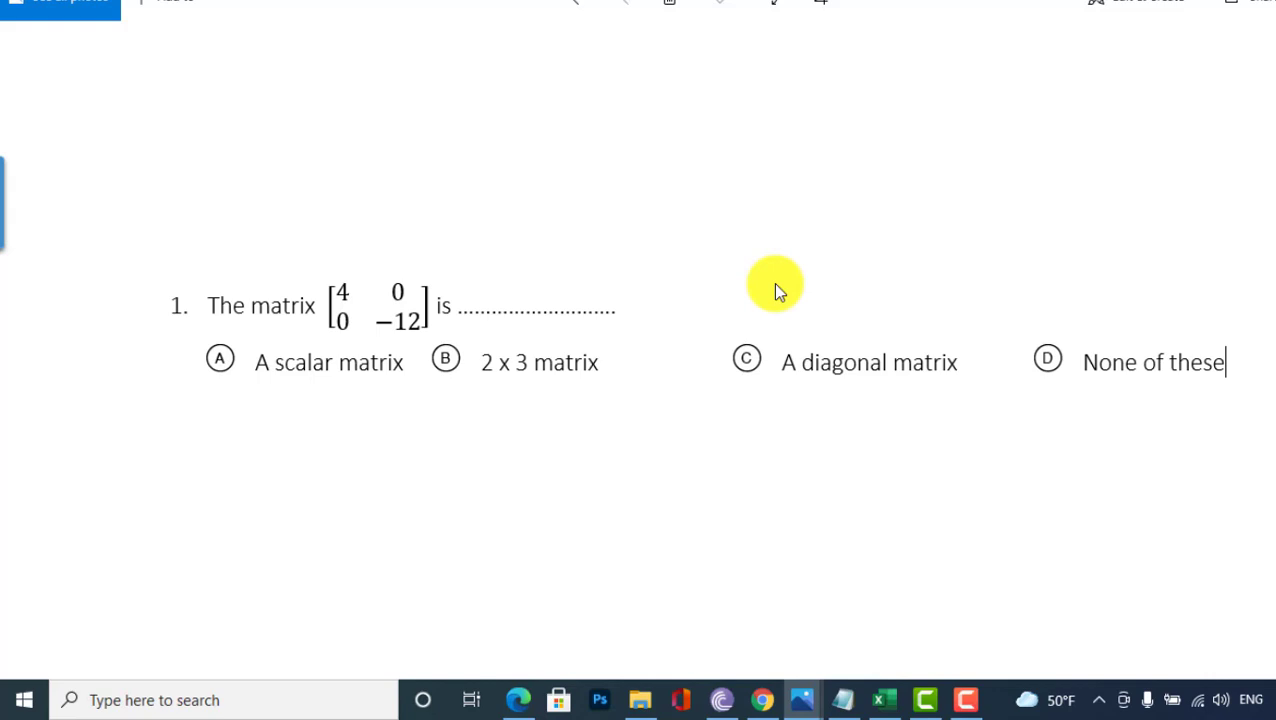
click(765, 703)
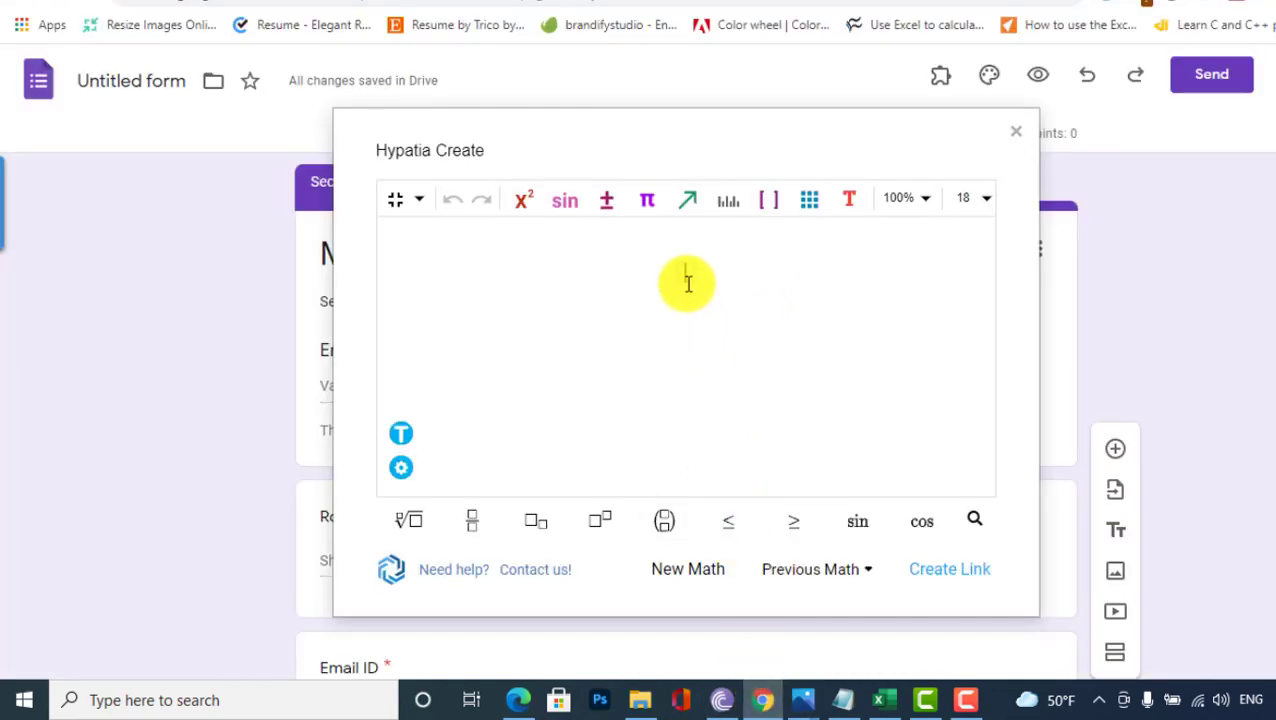
Insert a square-bracket matrix with 2 rows and 2 columns in the math editor
click(805, 203)
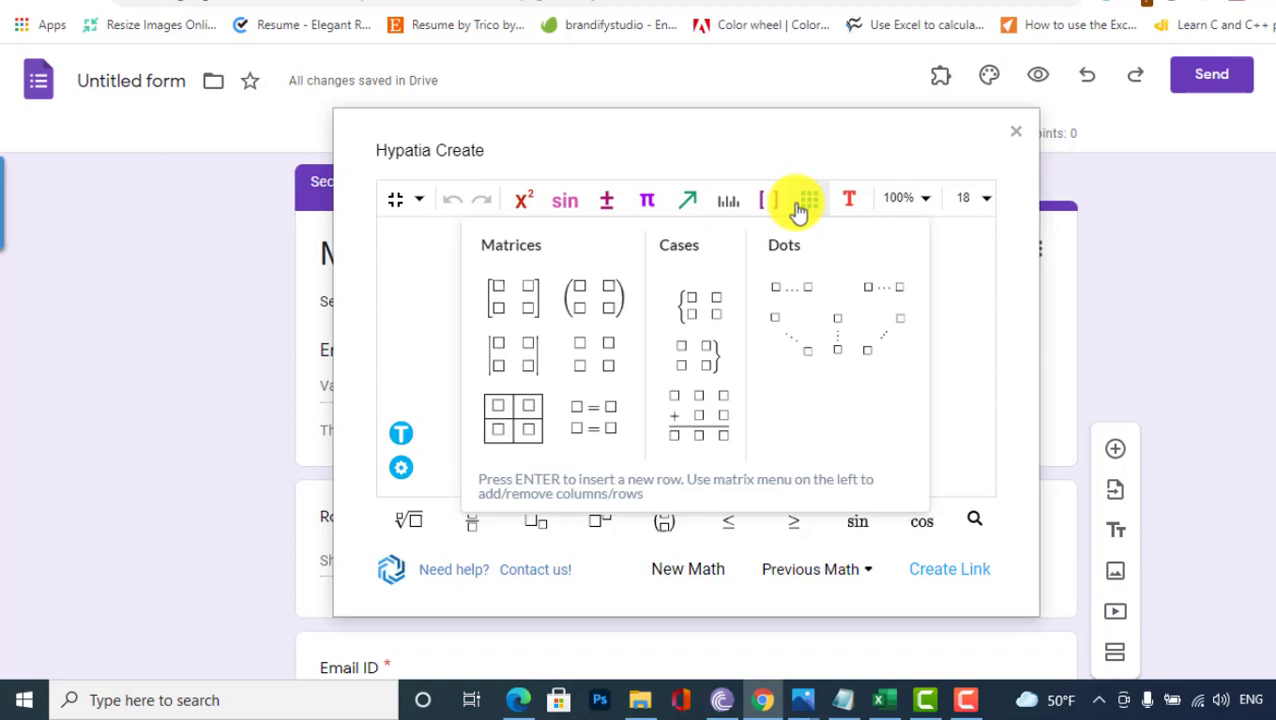
click(520, 298)
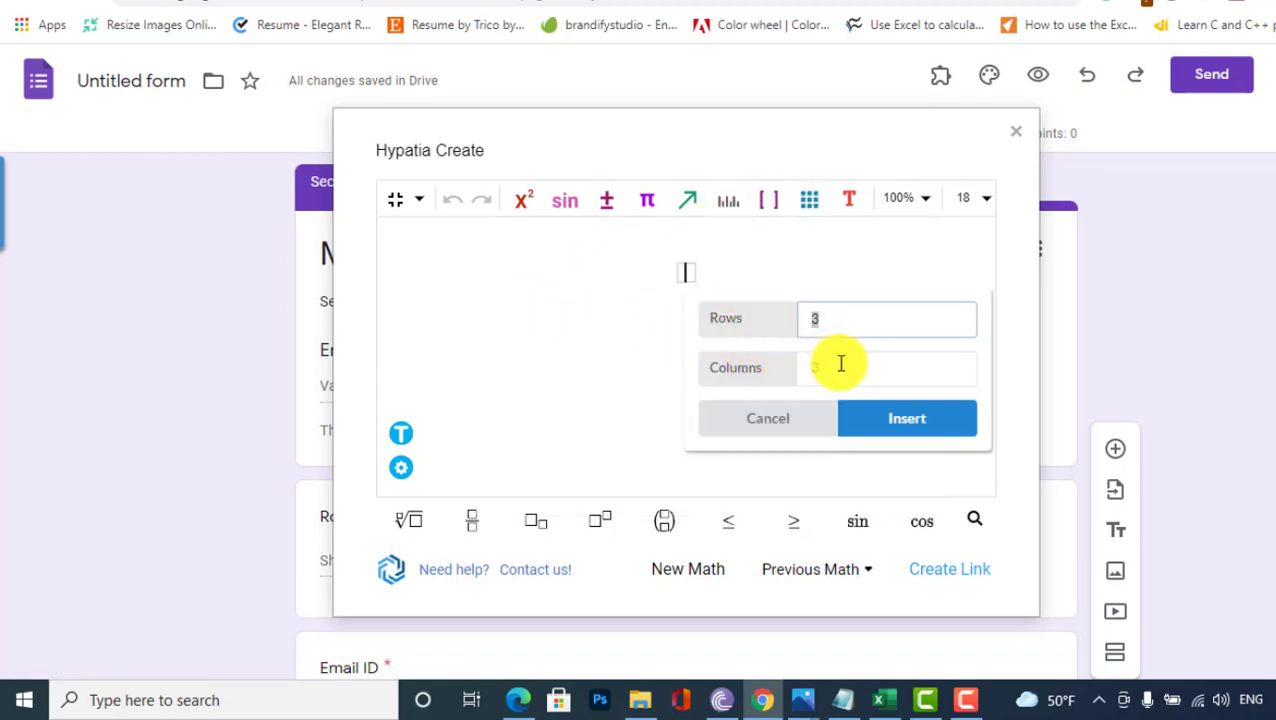
text(2)
click(840, 370)
text(2)
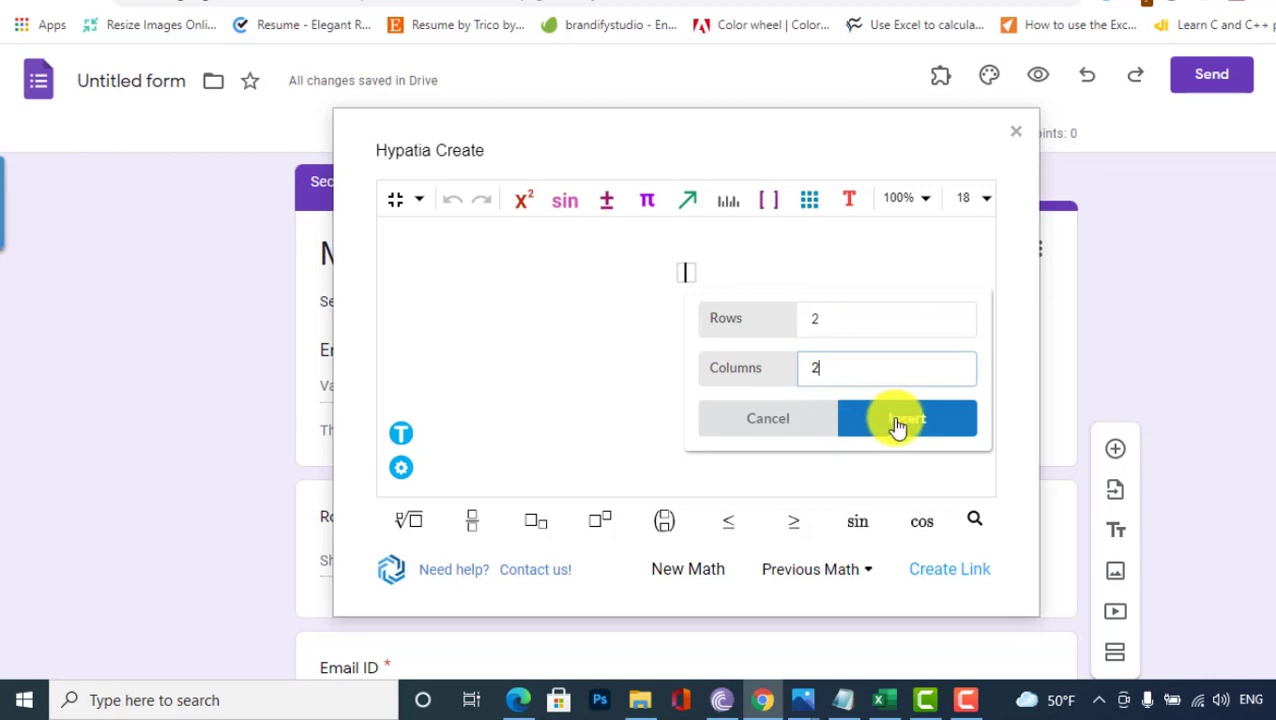
click(897, 425)
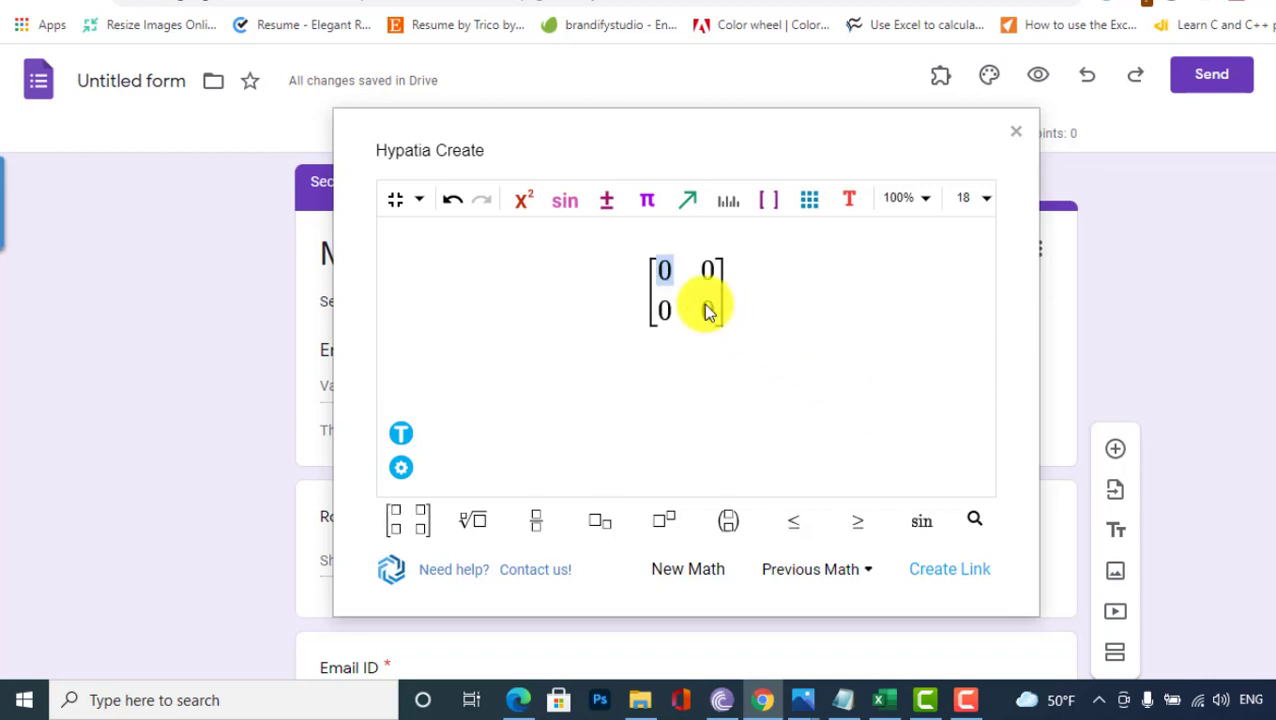
Set the matrix's first-row, first-column entry to 4 and its second-row, second-column entry to -12
text(4)
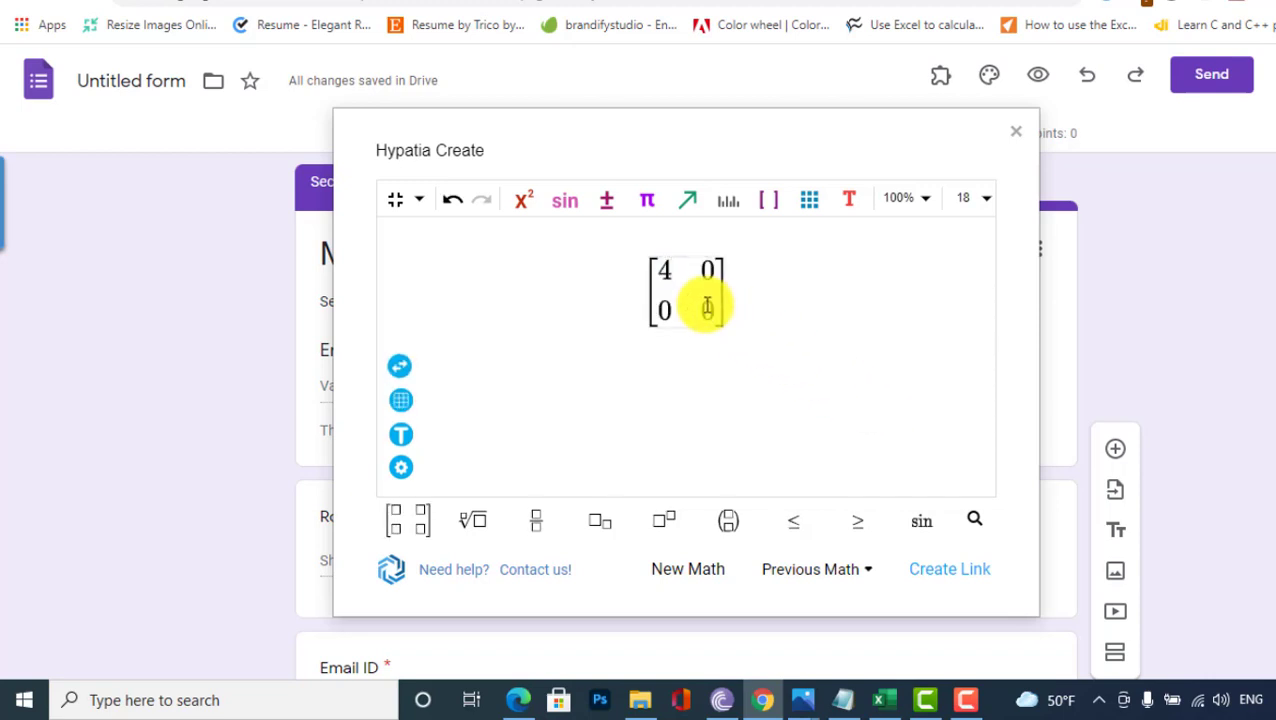
click(707, 308)
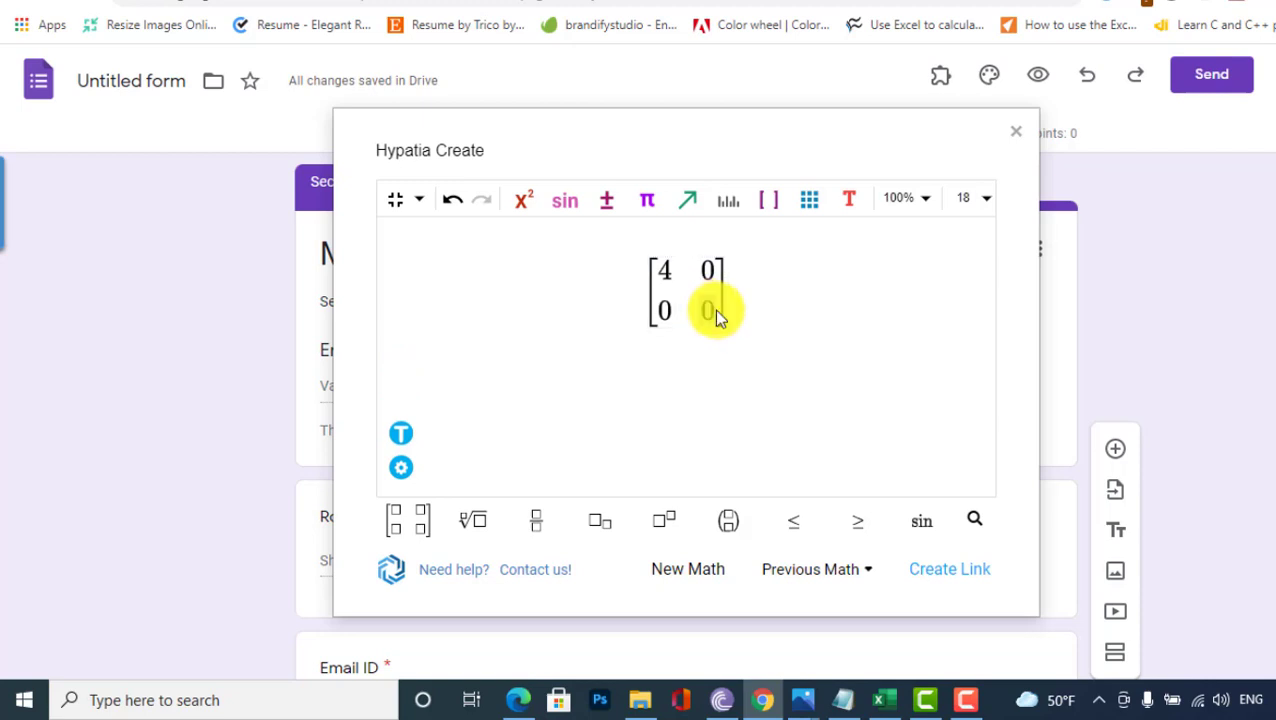
text(-12)
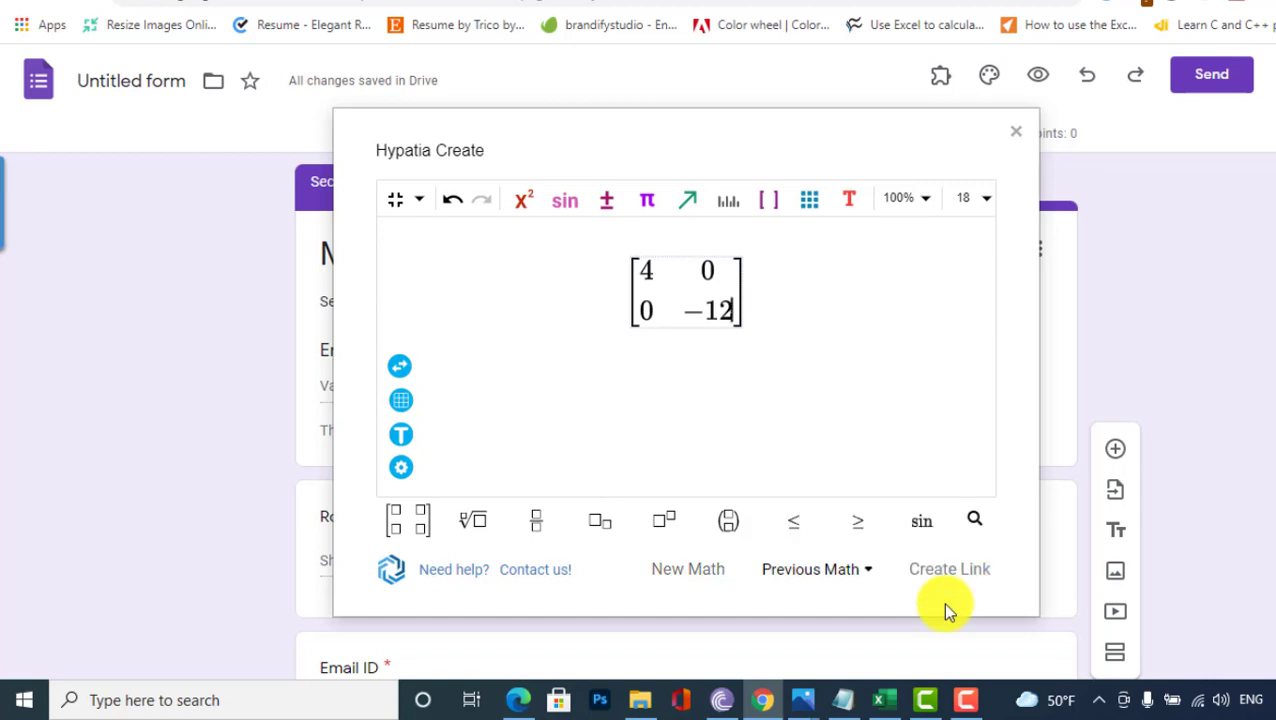
Create an image link for the matrix, enable automatic copying to the clipboard, copy the link, and close the math editor
click(946, 606)
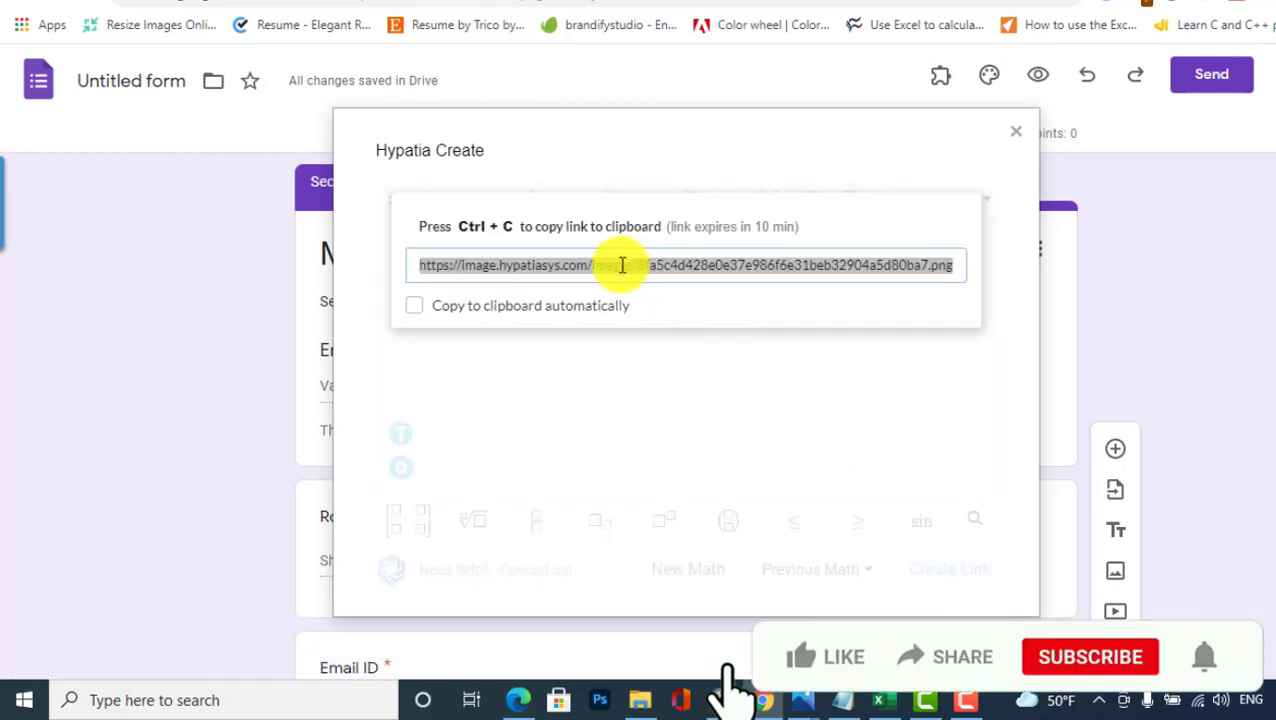
click(414, 308)
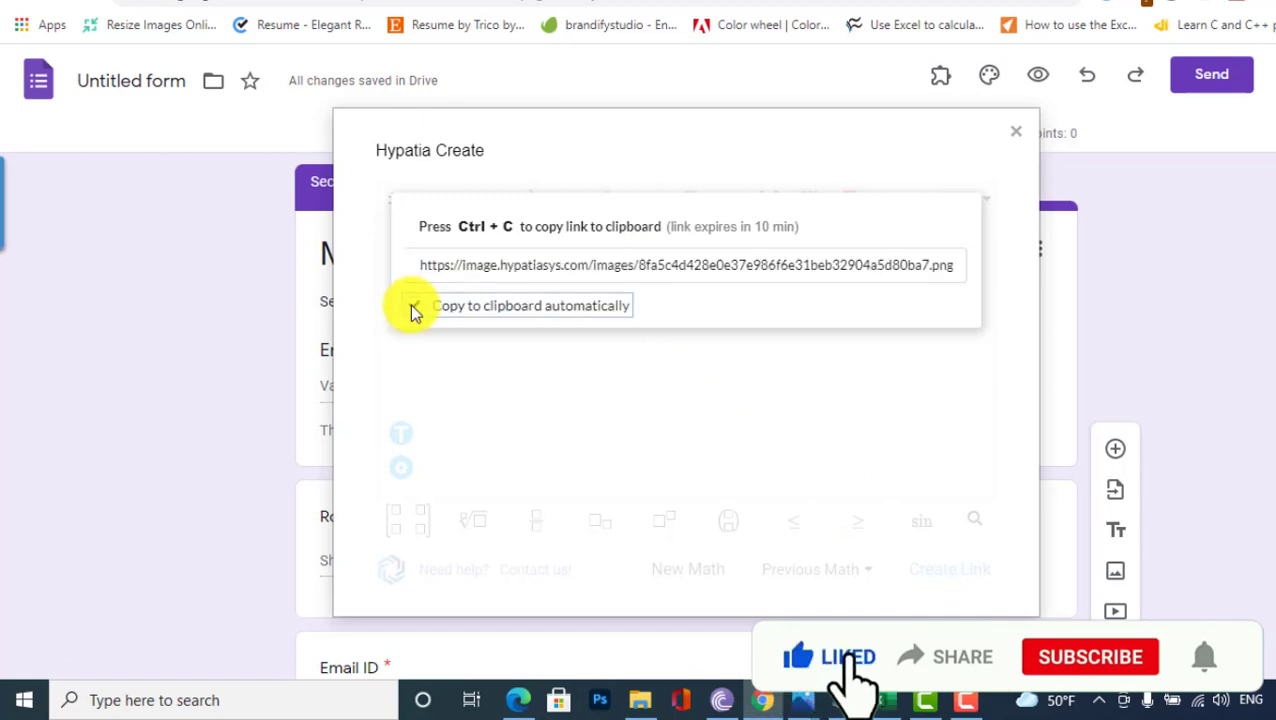
click(612, 267)
click(619, 265)
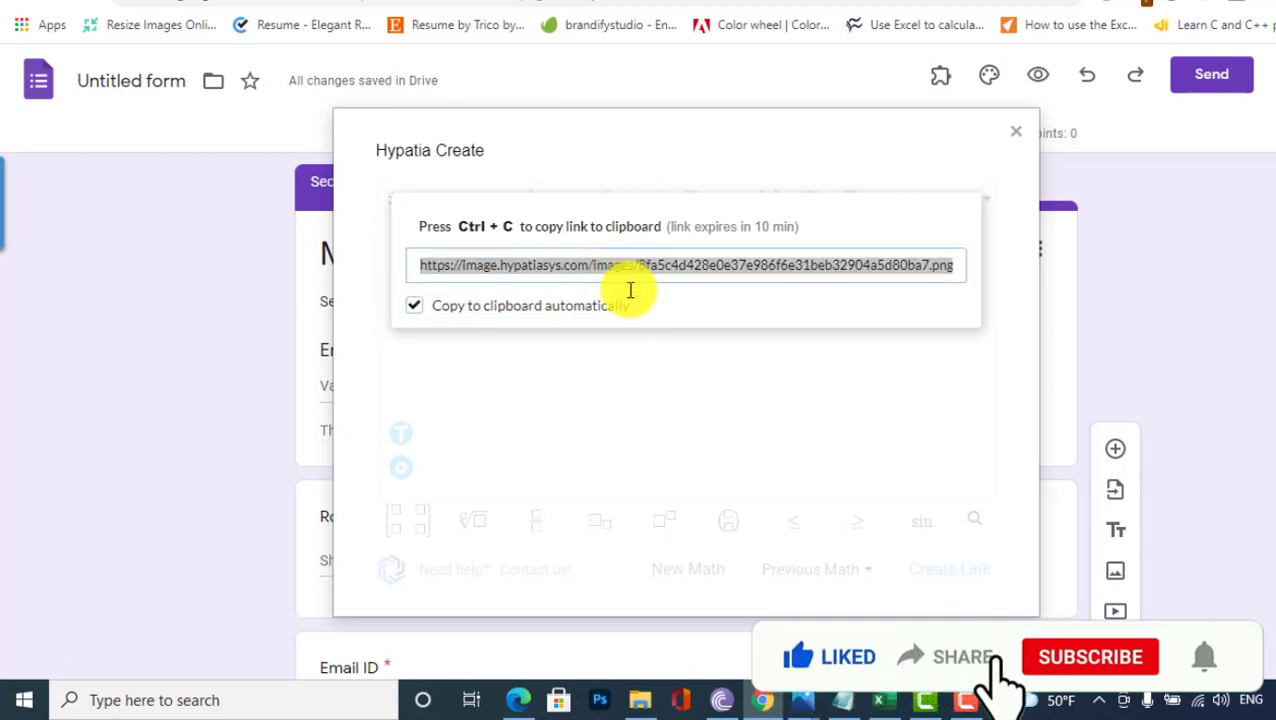
key(ctrl+c)
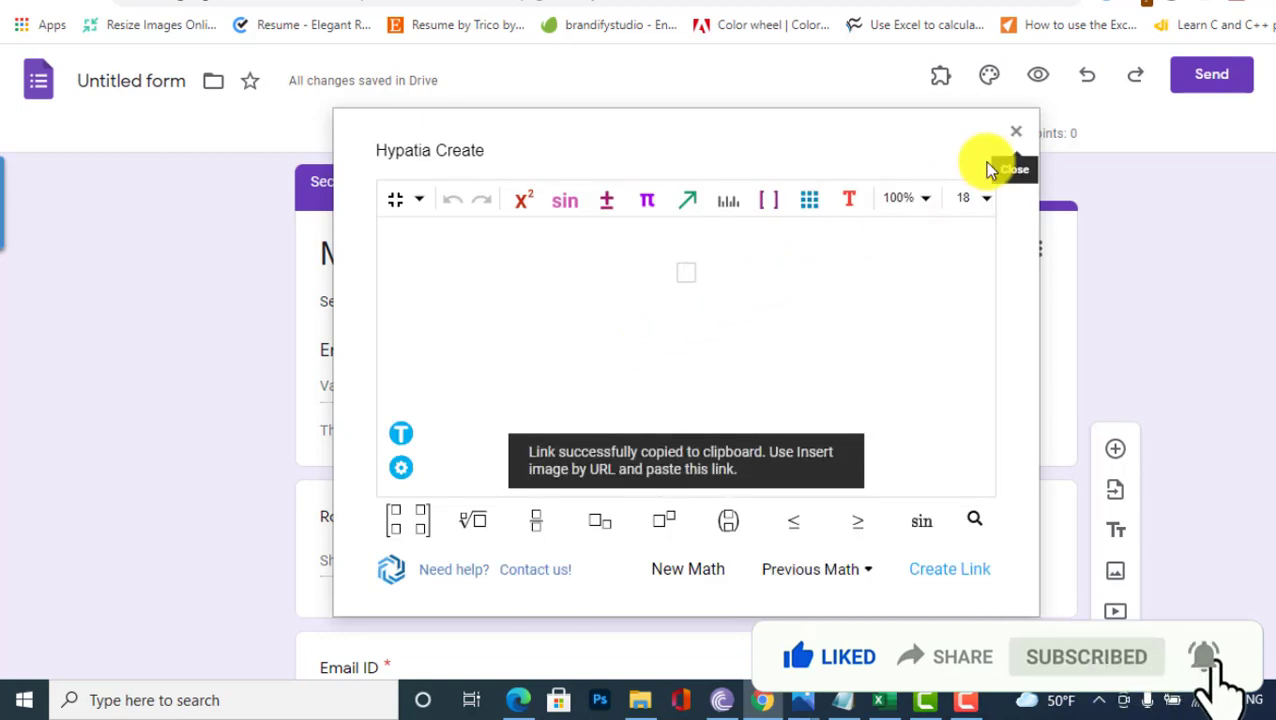
click(1016, 131)
Insert the copied matrix image link by URL into the empty question of the Quiz Section
scroll(592, 502, down, 9)
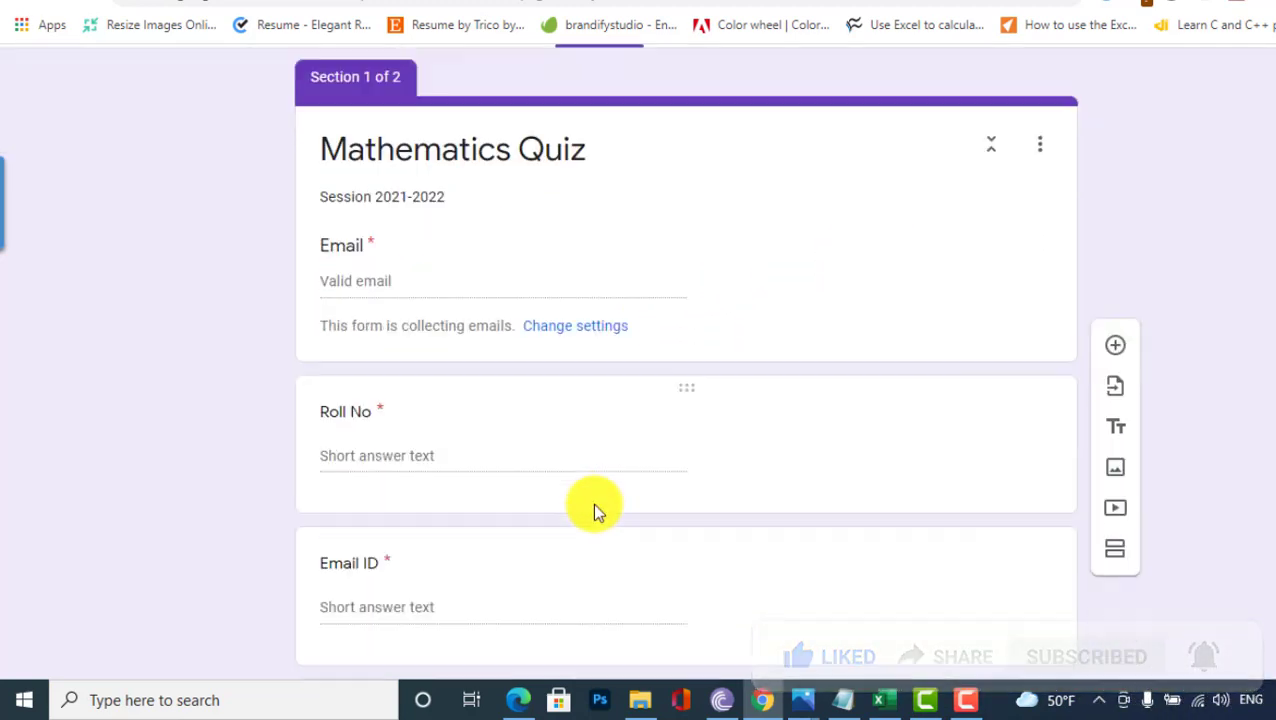
scroll(592, 510, down, 1)
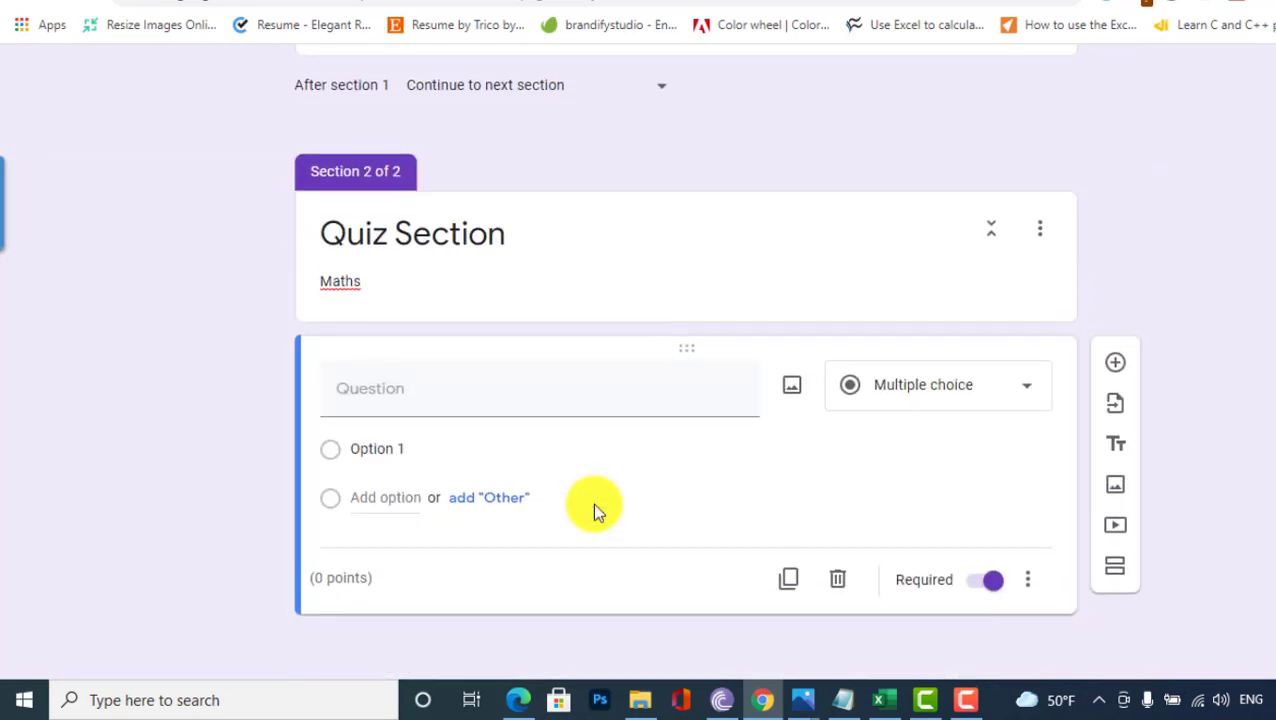
click(793, 386)
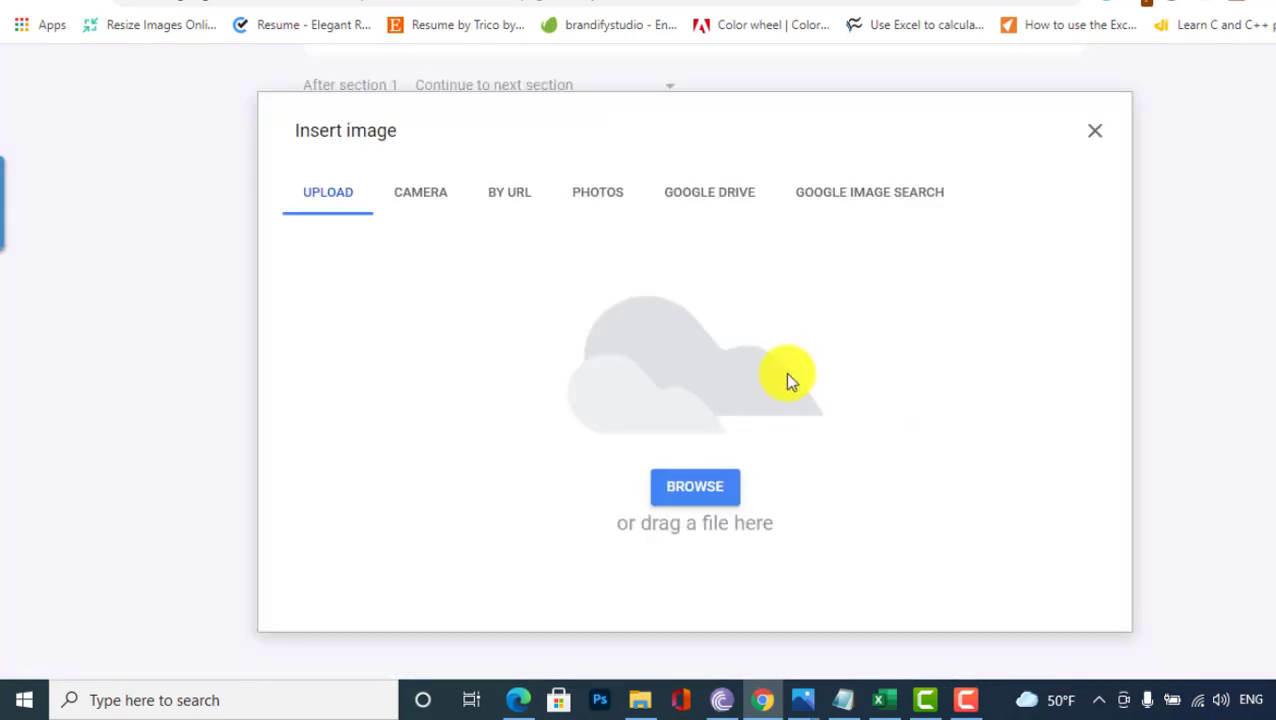
click(508, 193)
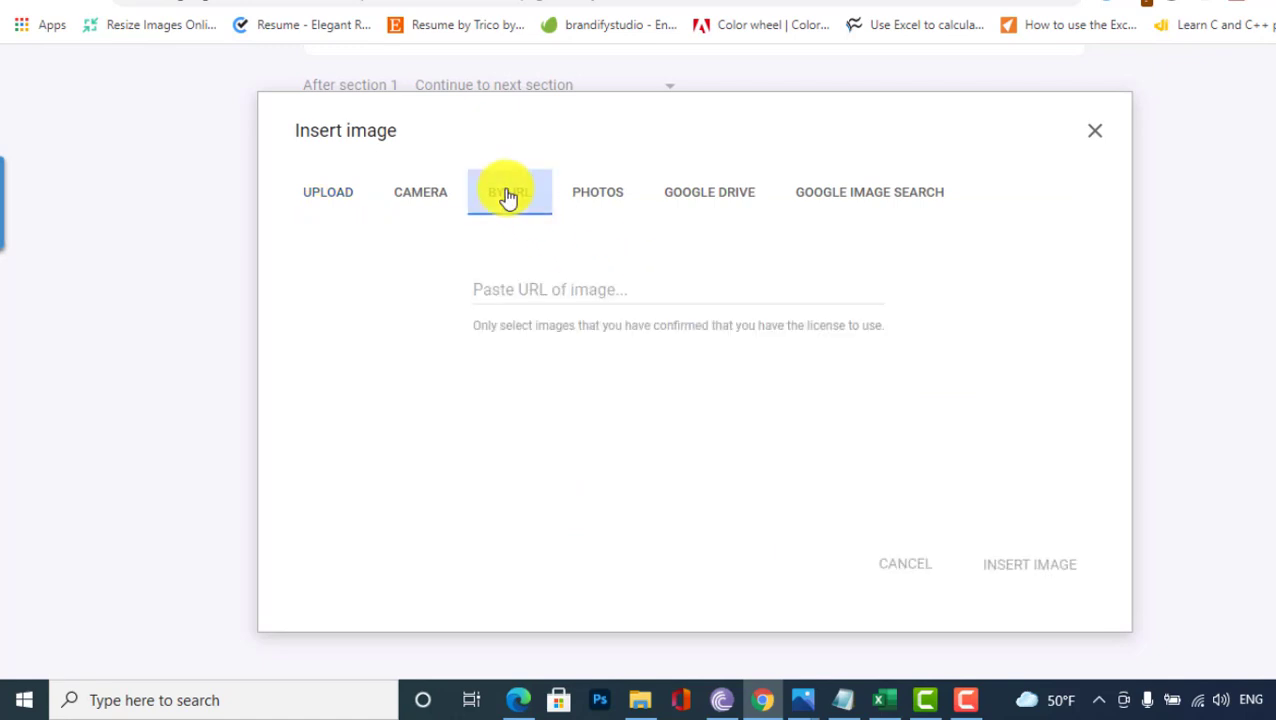
click(551, 289)
right_click(551, 289)
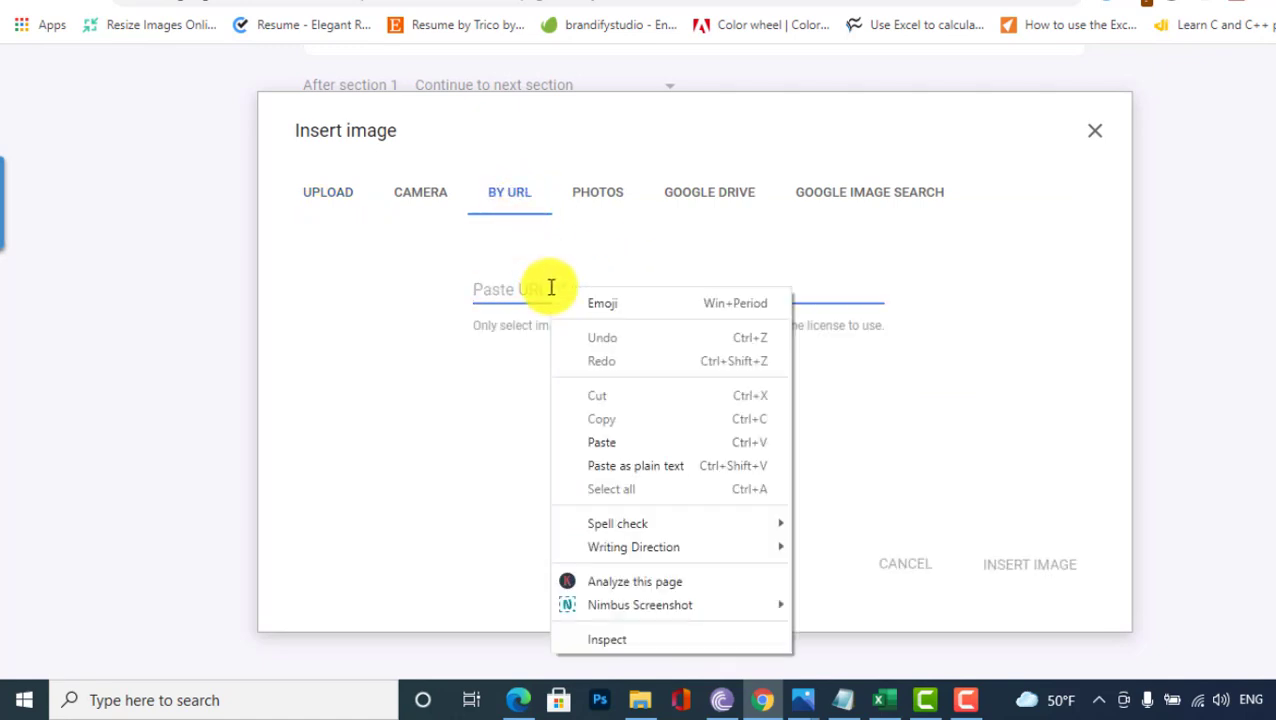
click(597, 442)
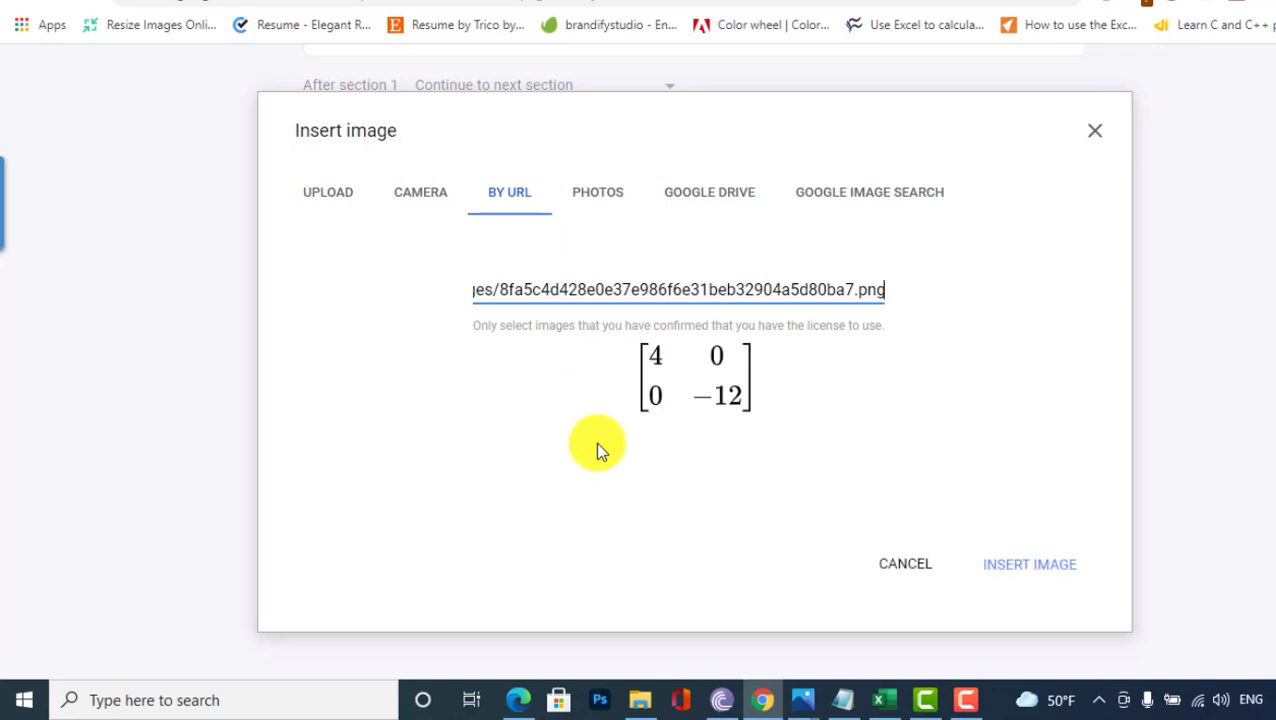
click(1032, 568)
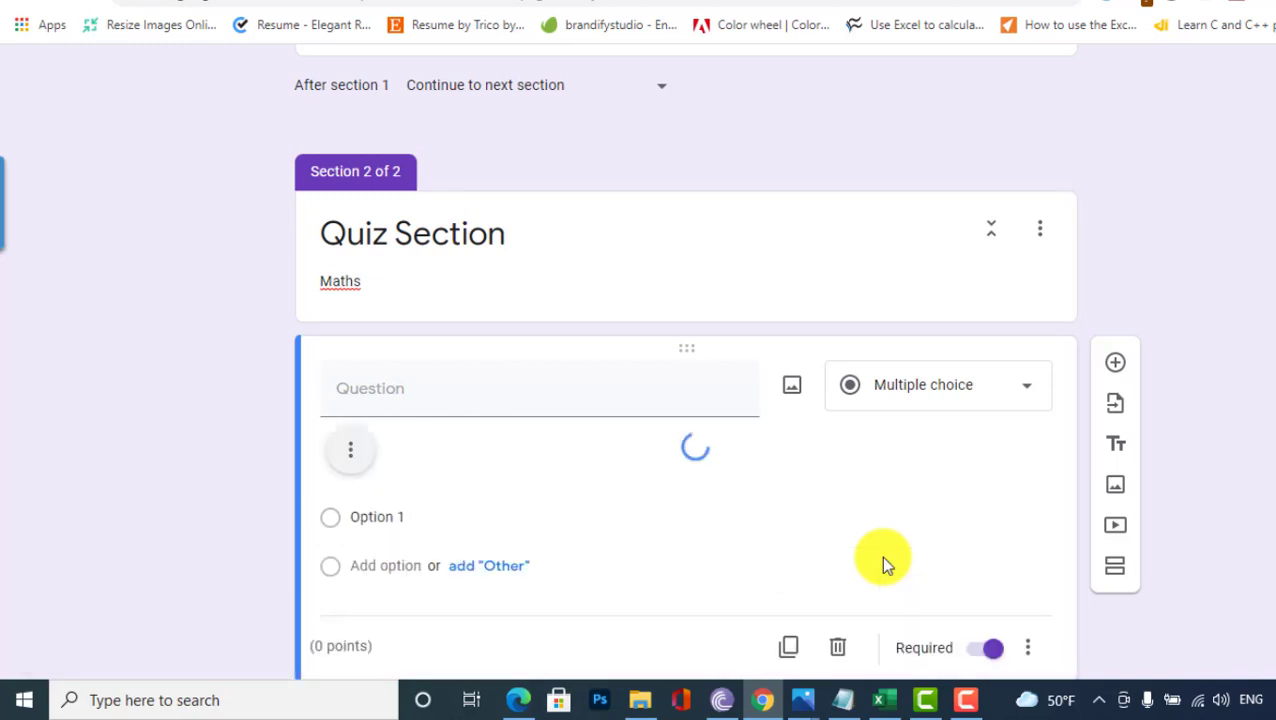
Title the matrix question "Question no 1" and enter "A Scalar Matrix" as its first option
click(426, 394)
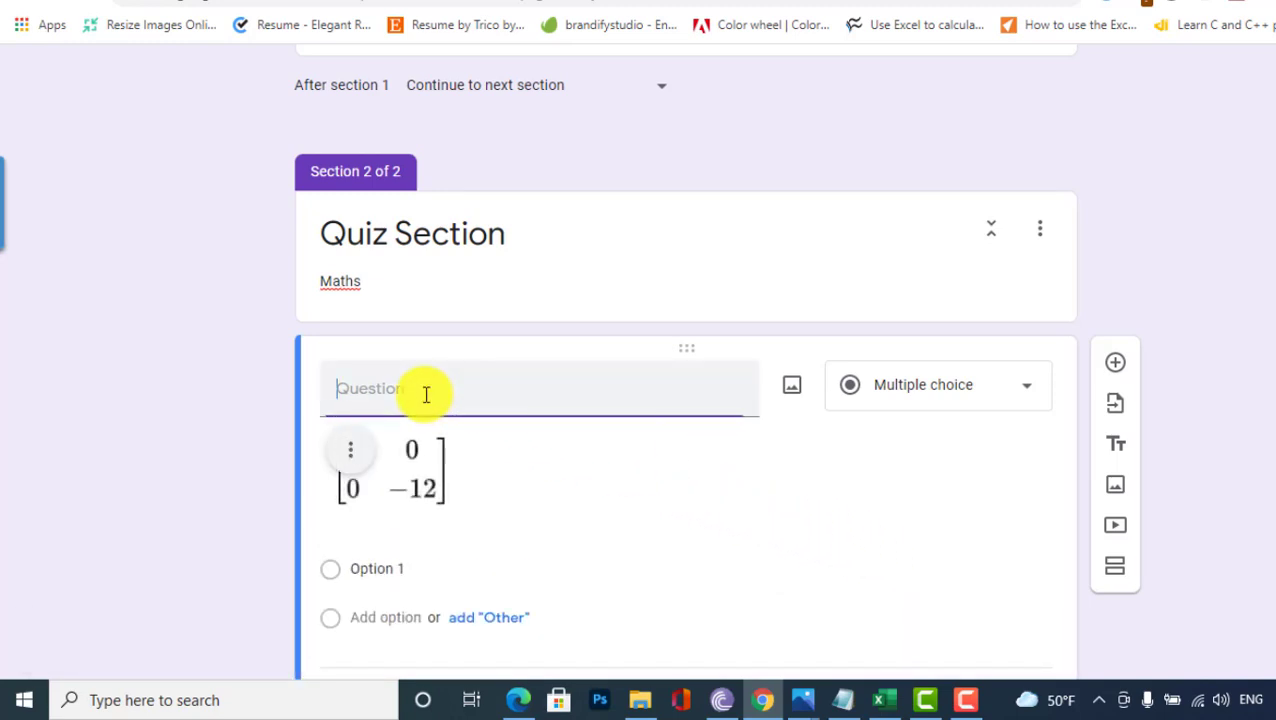
text(Question no 1)
click(573, 568)
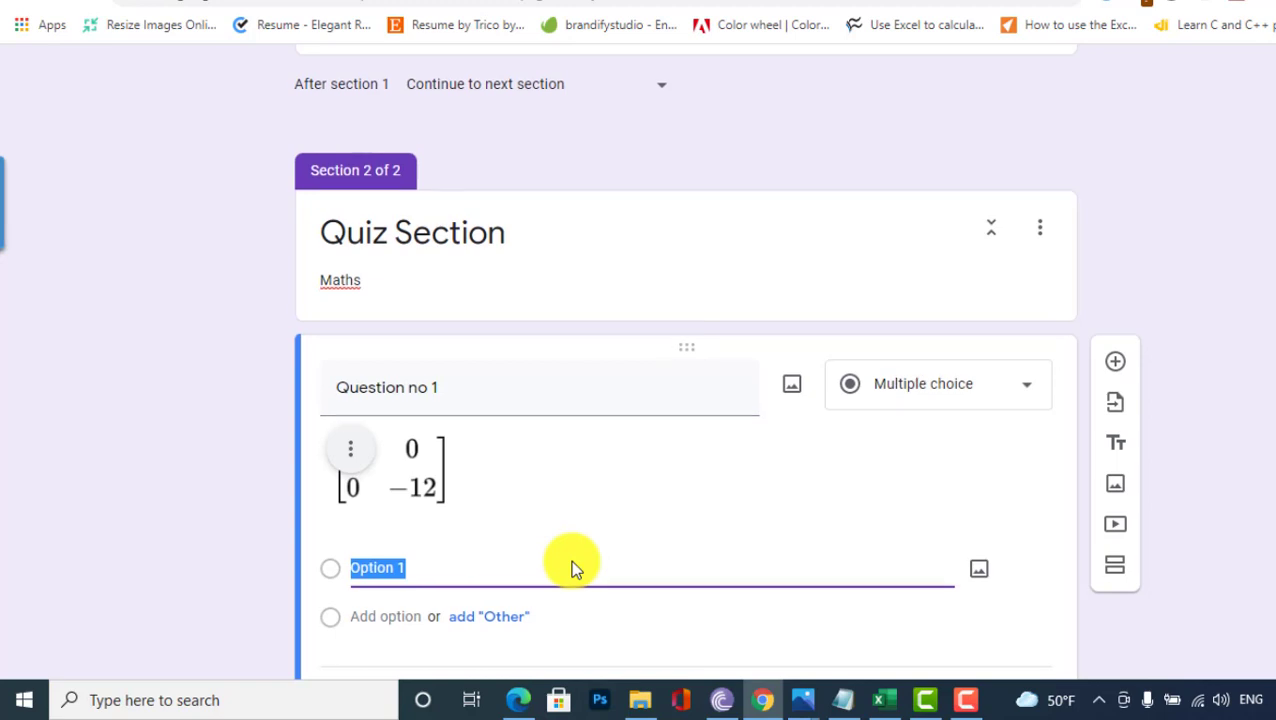
scroll(640, 520, down, 1)
text(A )
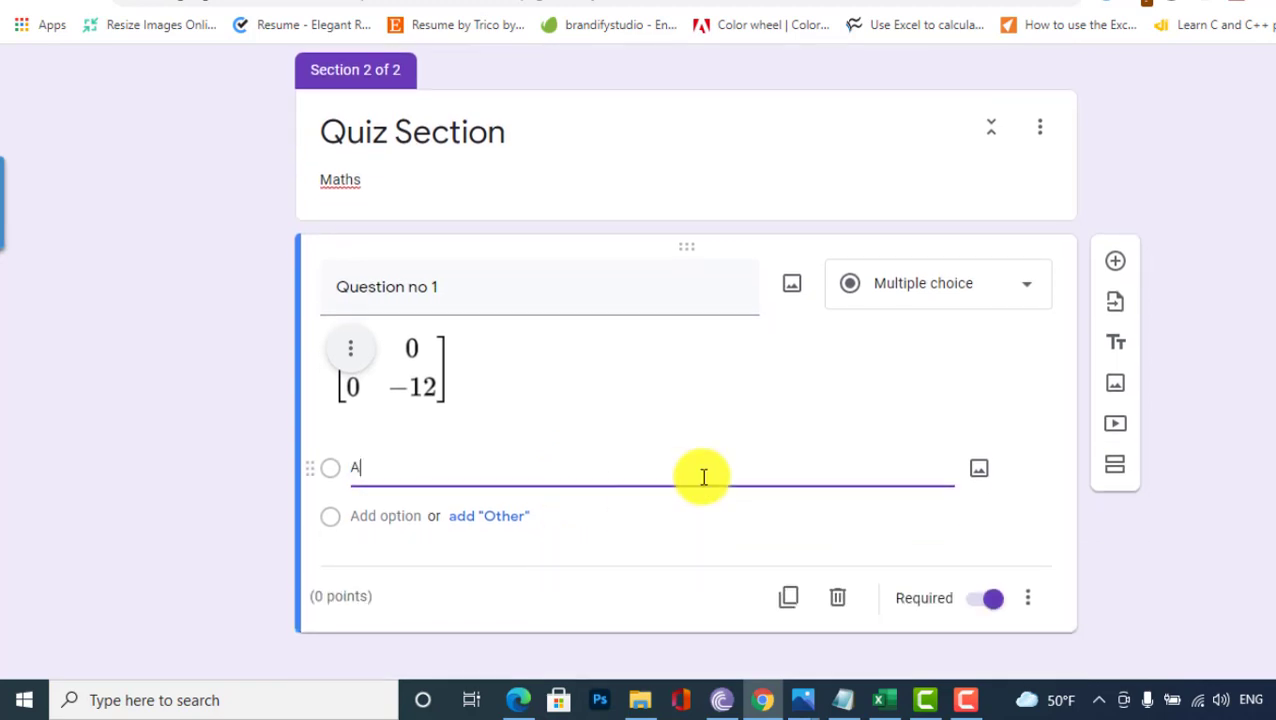
text(Sca)
key(BackSpace)
text(call)
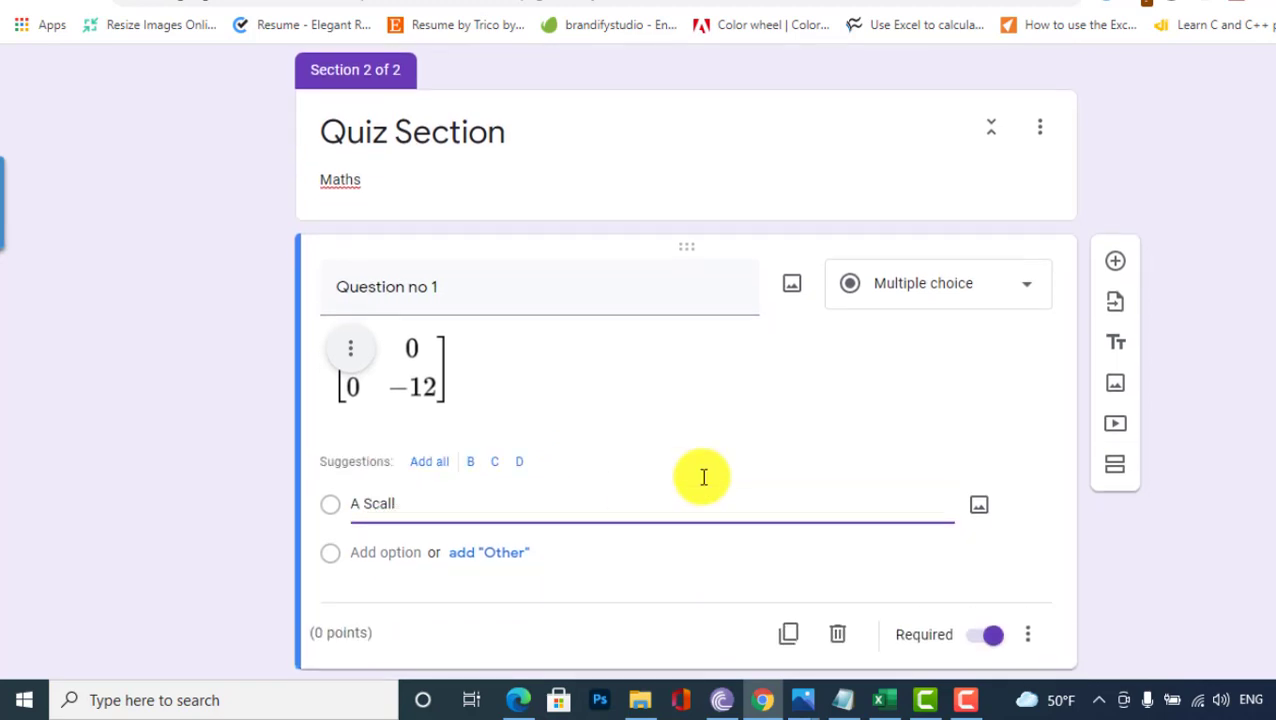
key(BackSpace)
text(ar Matrix)
key(Tab)
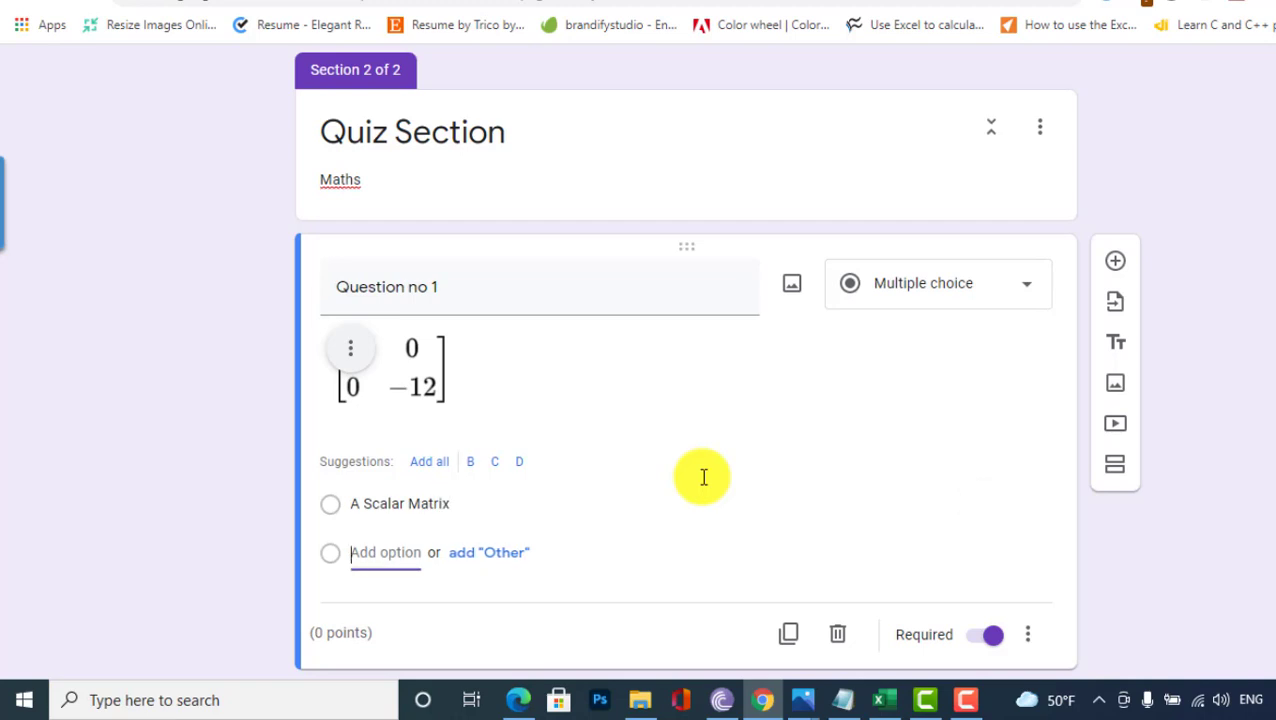
Add the options "2 x 3 Matrix" and "Diagonal Matrix" to Question no 1, correcting the spelling of "Diagonal"
text(2 x)
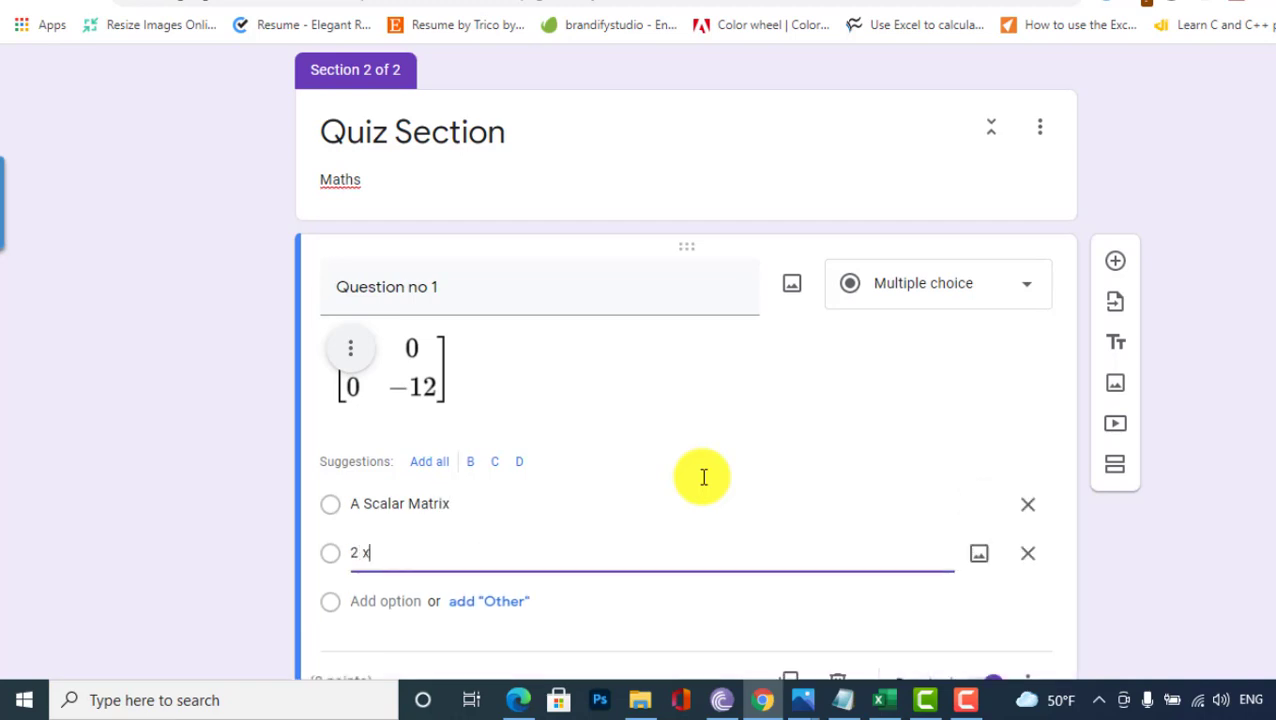
text( 3 Matrix)
key(Tab)
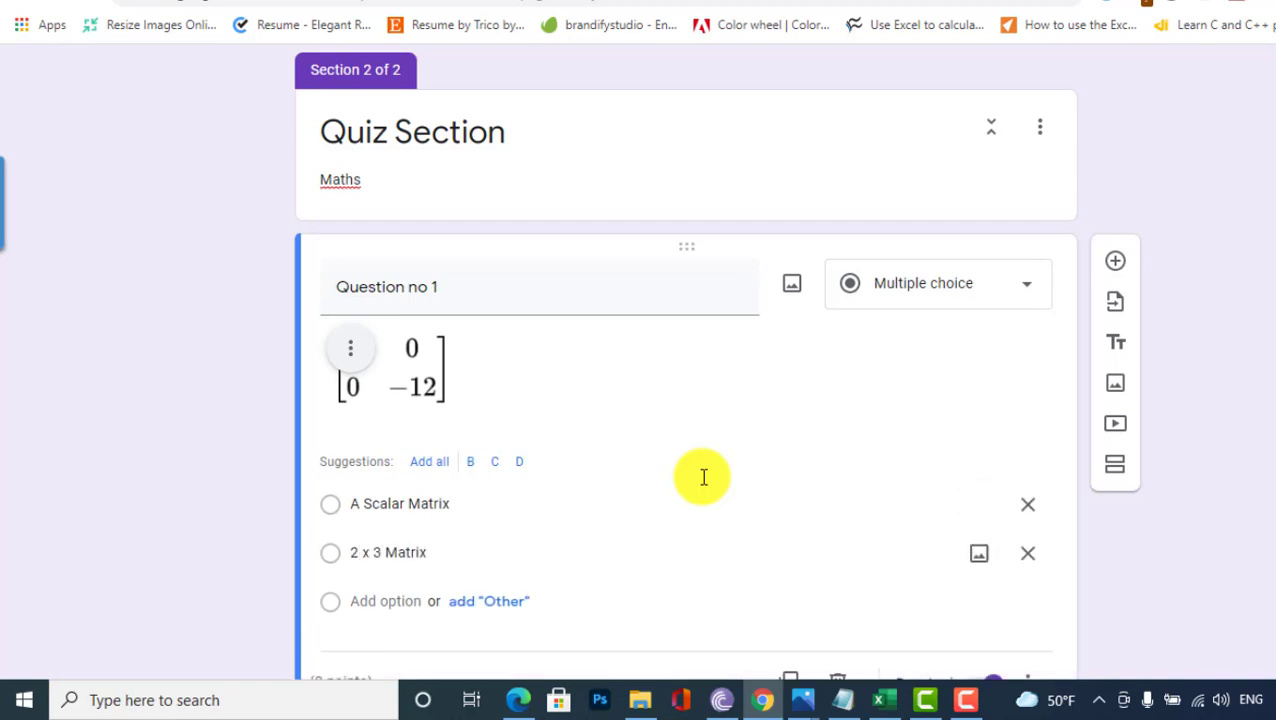
text(Di)
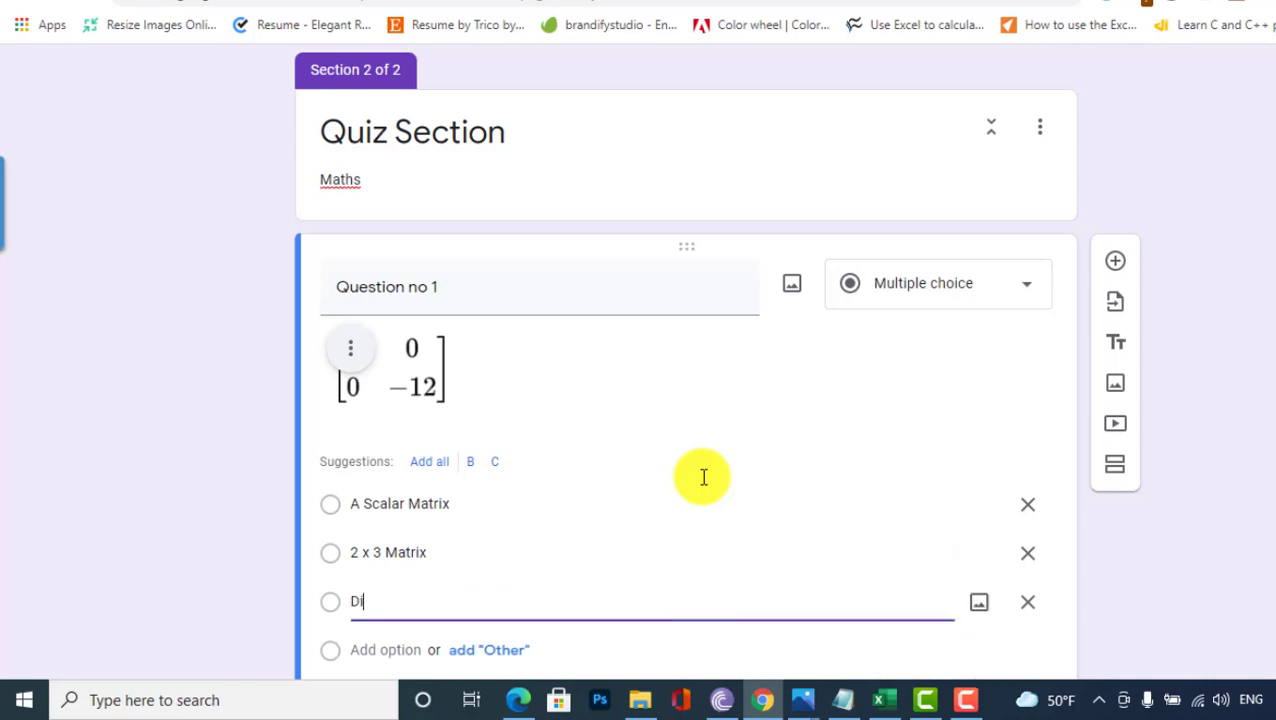
text(agnaal Matrix)
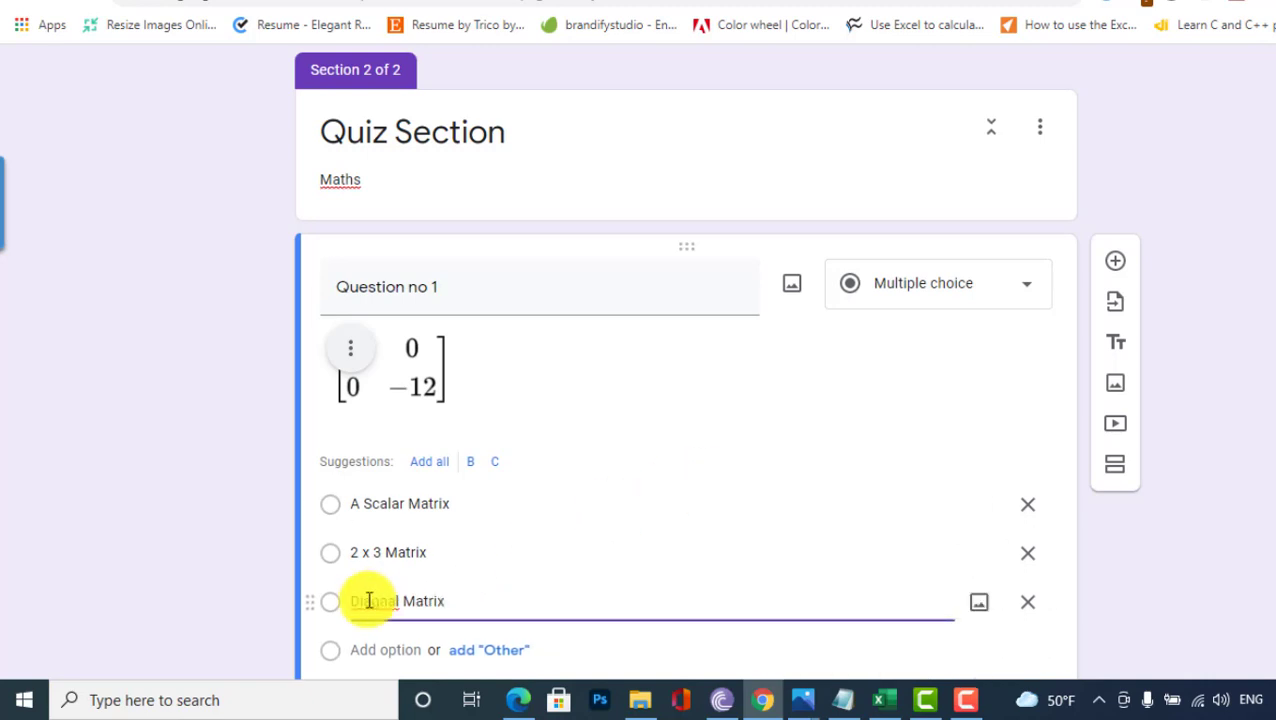
right_click(365, 601)
click(450, 325)
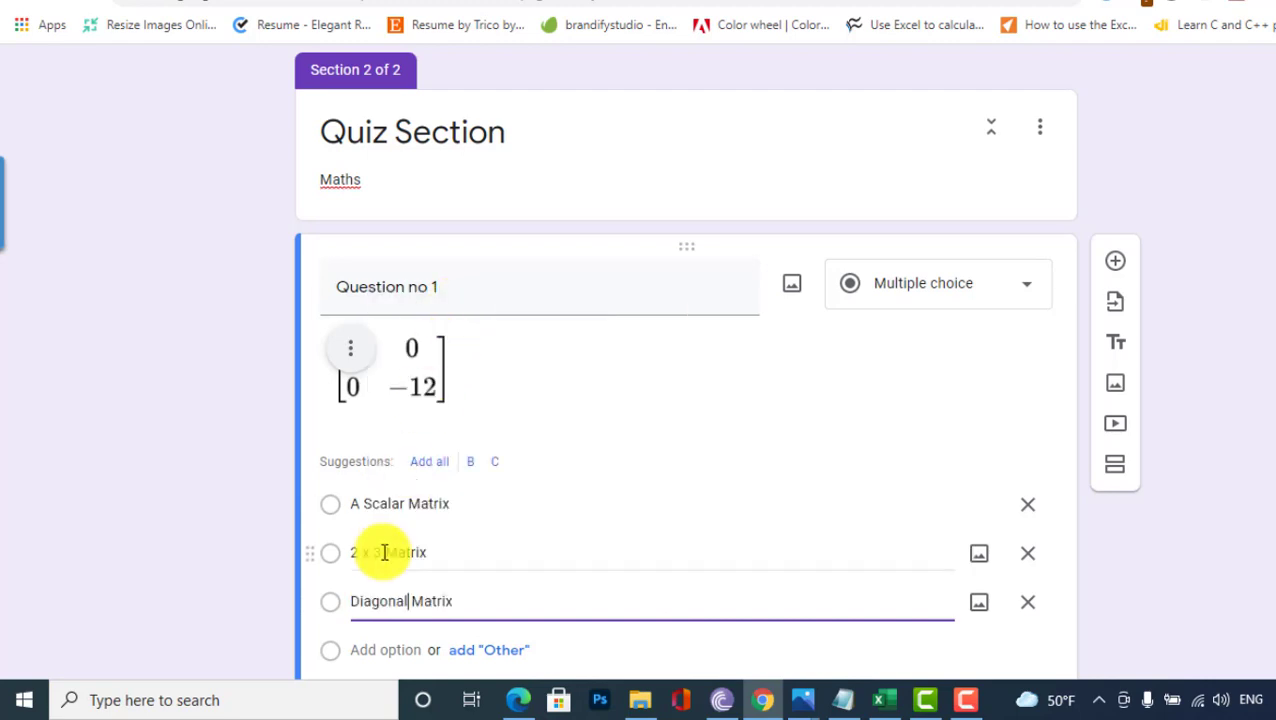
Label the three options of Question no 1 as "A. Scalar Matrix", "B. 2 x 3 Matrix" and "C. Diagonal Matrix"
triple_click(358, 553)
click(475, 556)
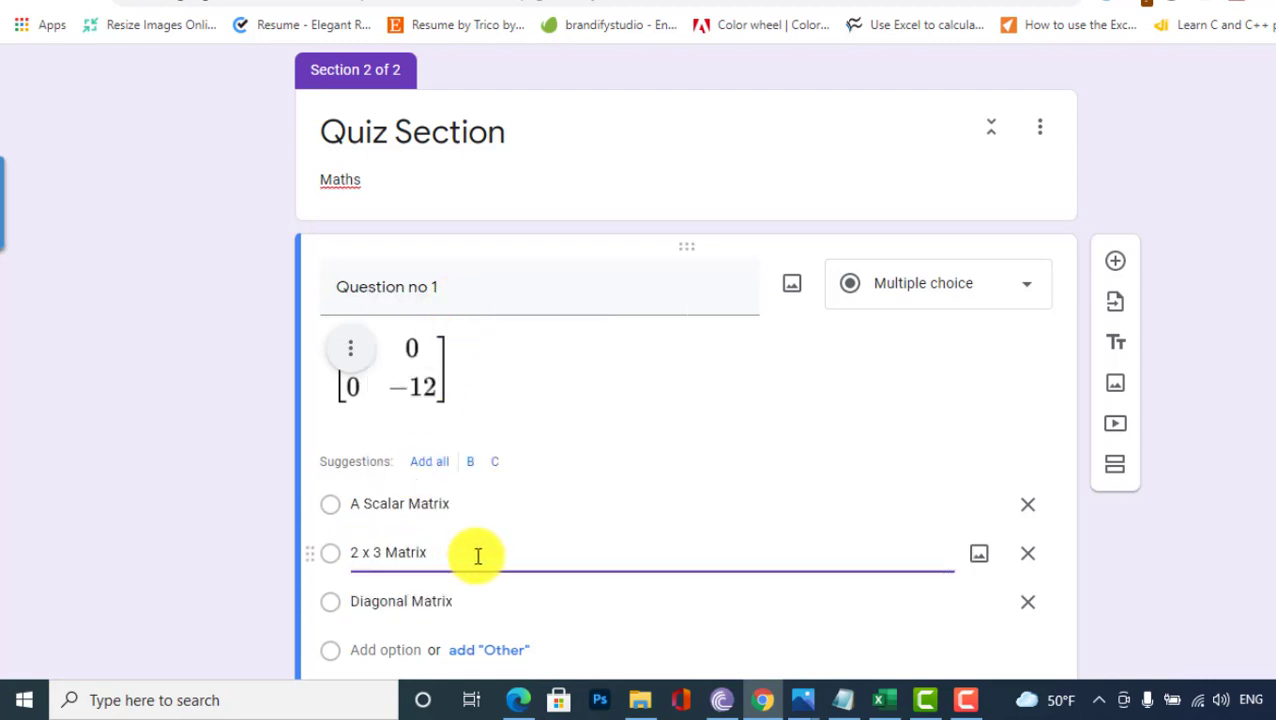
text(B.)
triple_click(362, 506)
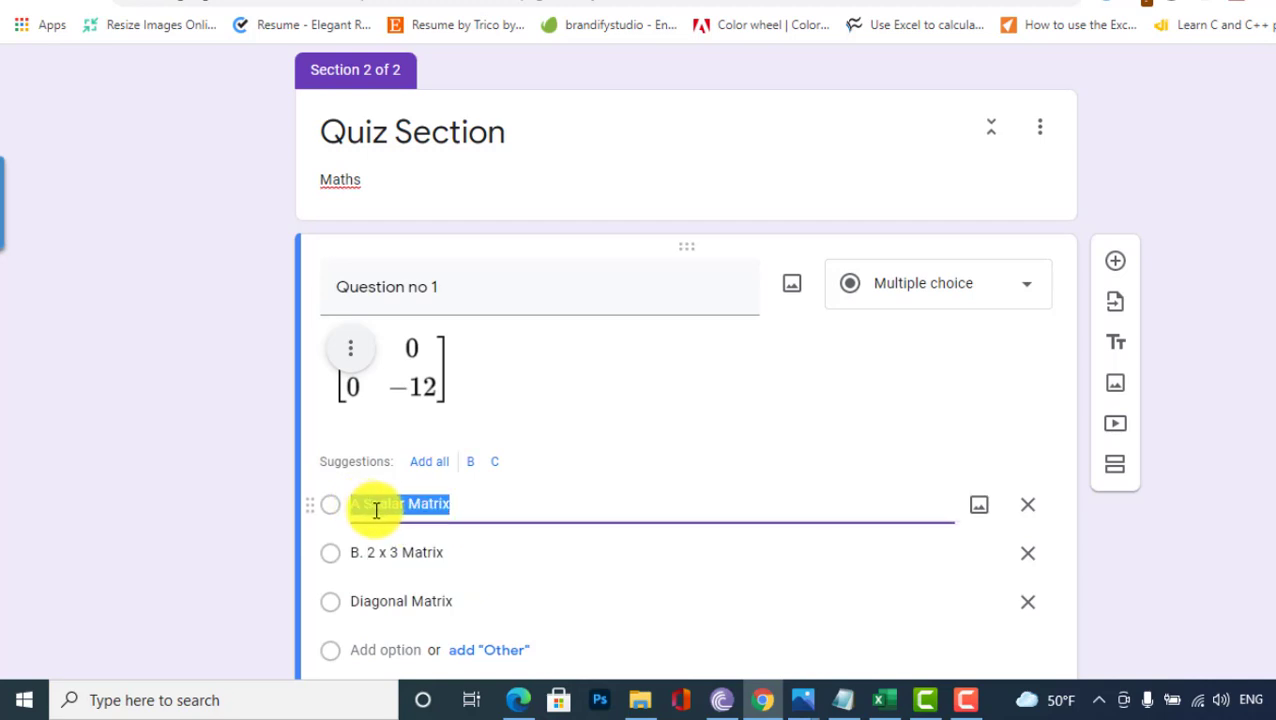
click(358, 506)
text(.)
click(338, 601)
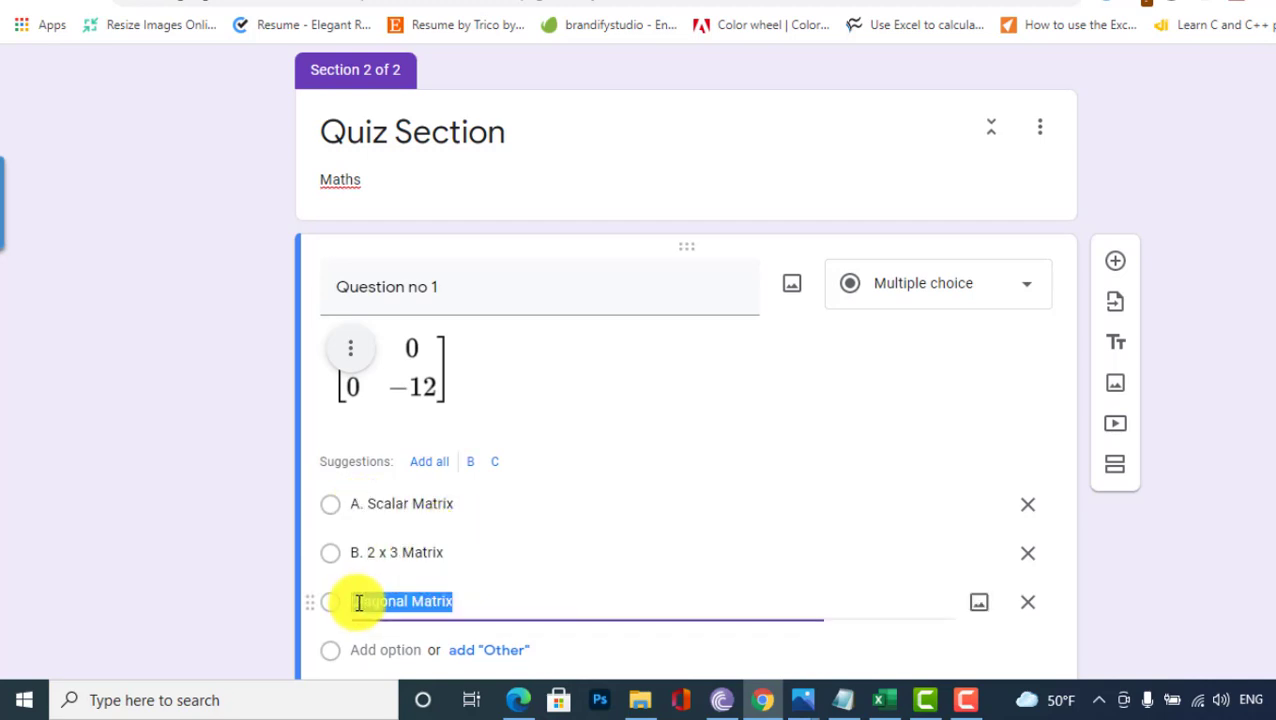
click(407, 605)
key(Home)
text(C.)
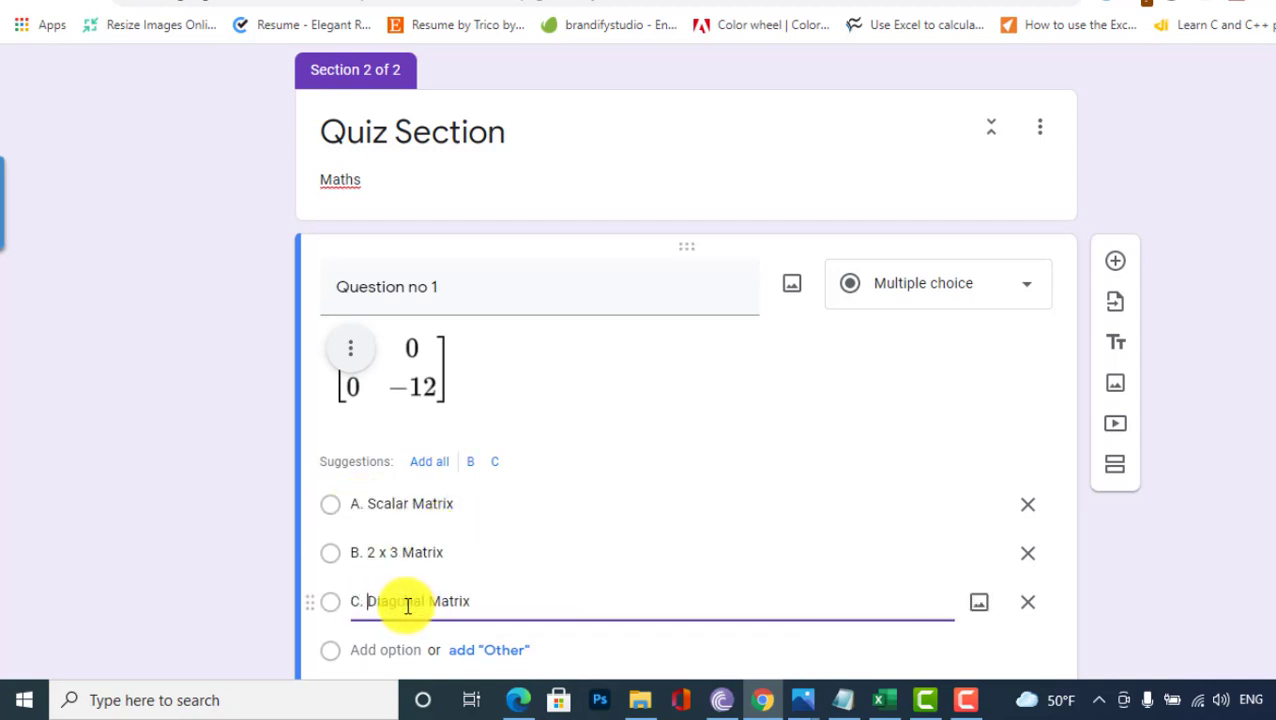
Add a fourth option "D. None of the Above" to Question no 1
scroll(395, 575, down, 1)
click(386, 546)
text(D)
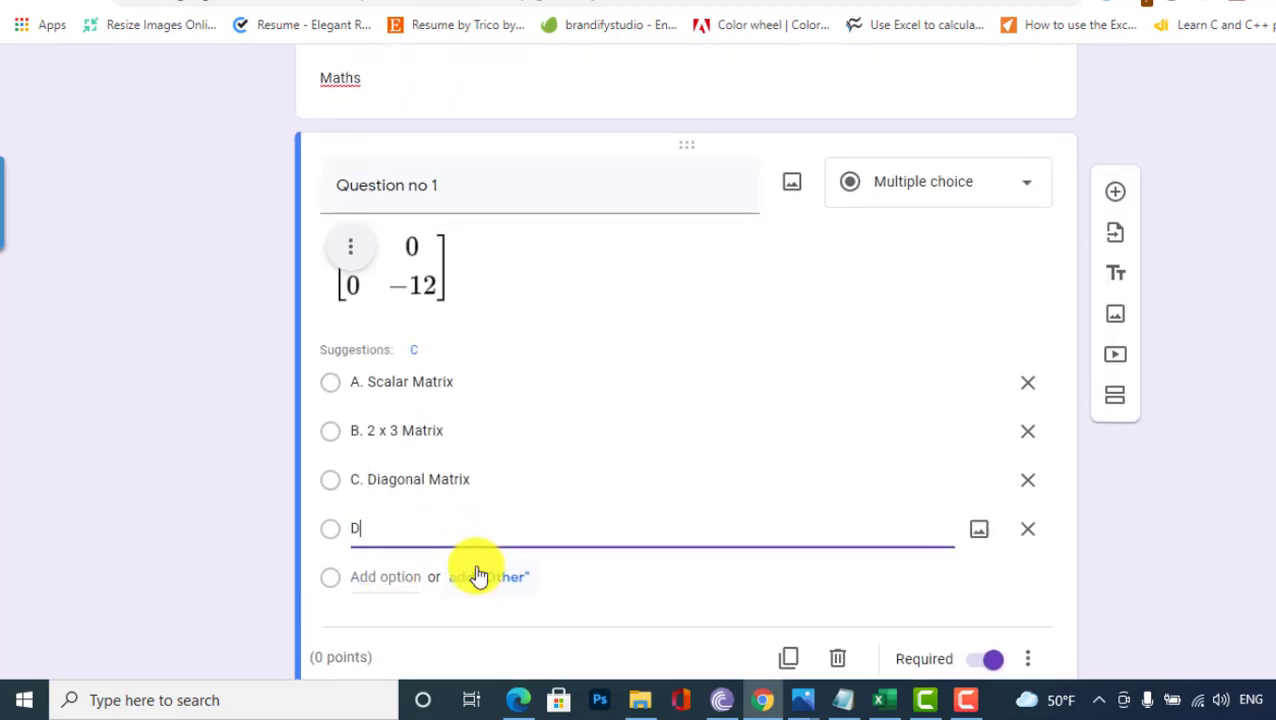
text(. None of the Abo e)
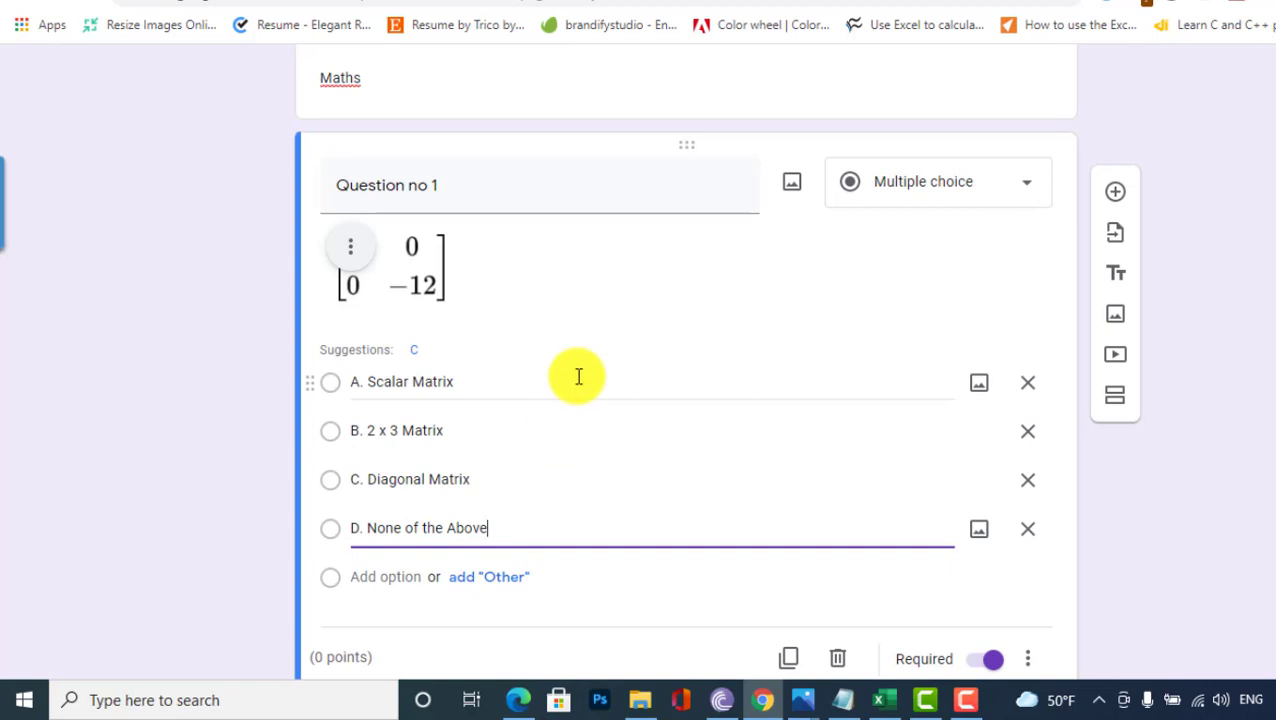
Duplicate Question no 1 and retitle the copy "Question no 2"
scroll(578, 375, down, 1)
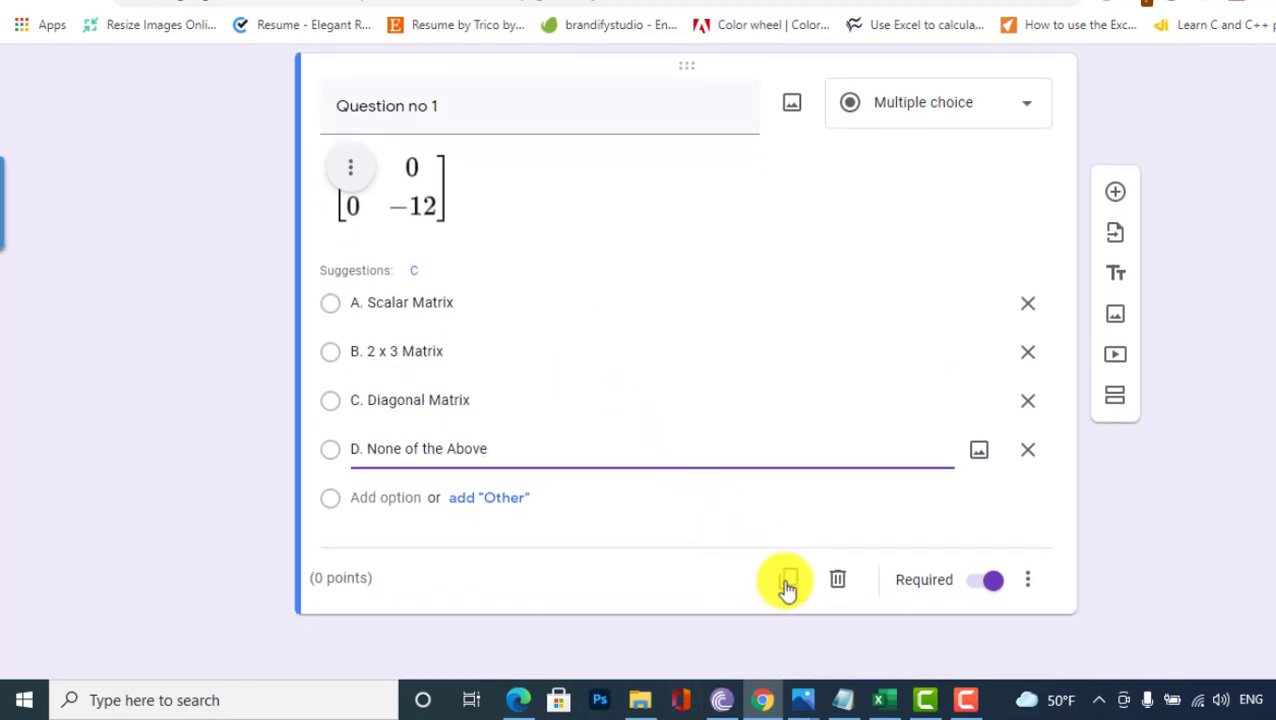
click(787, 581)
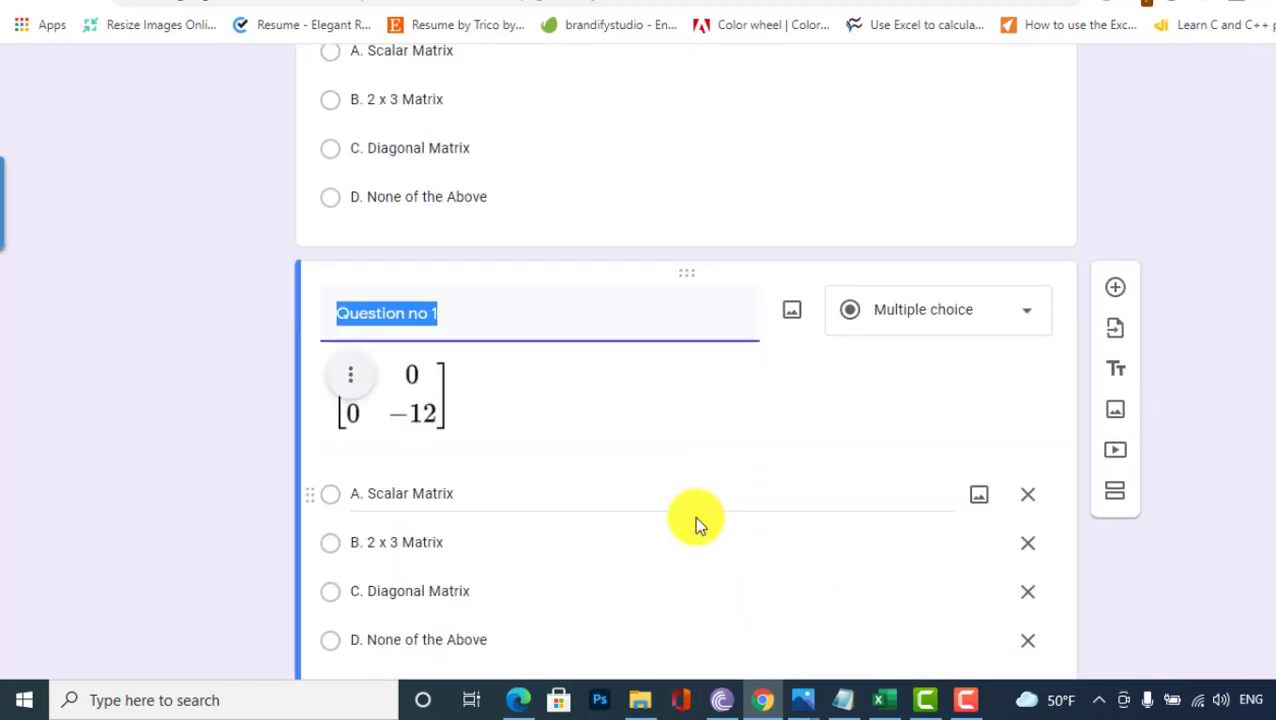
text(Question)
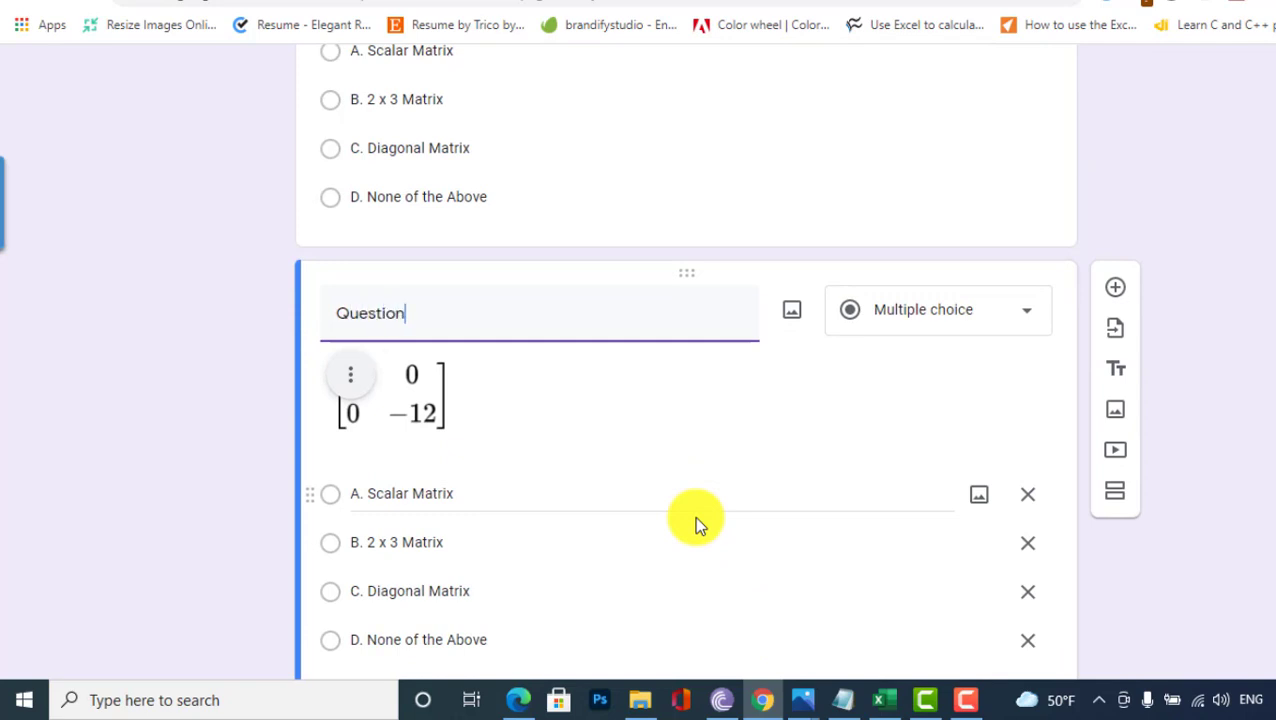
text( no 2)
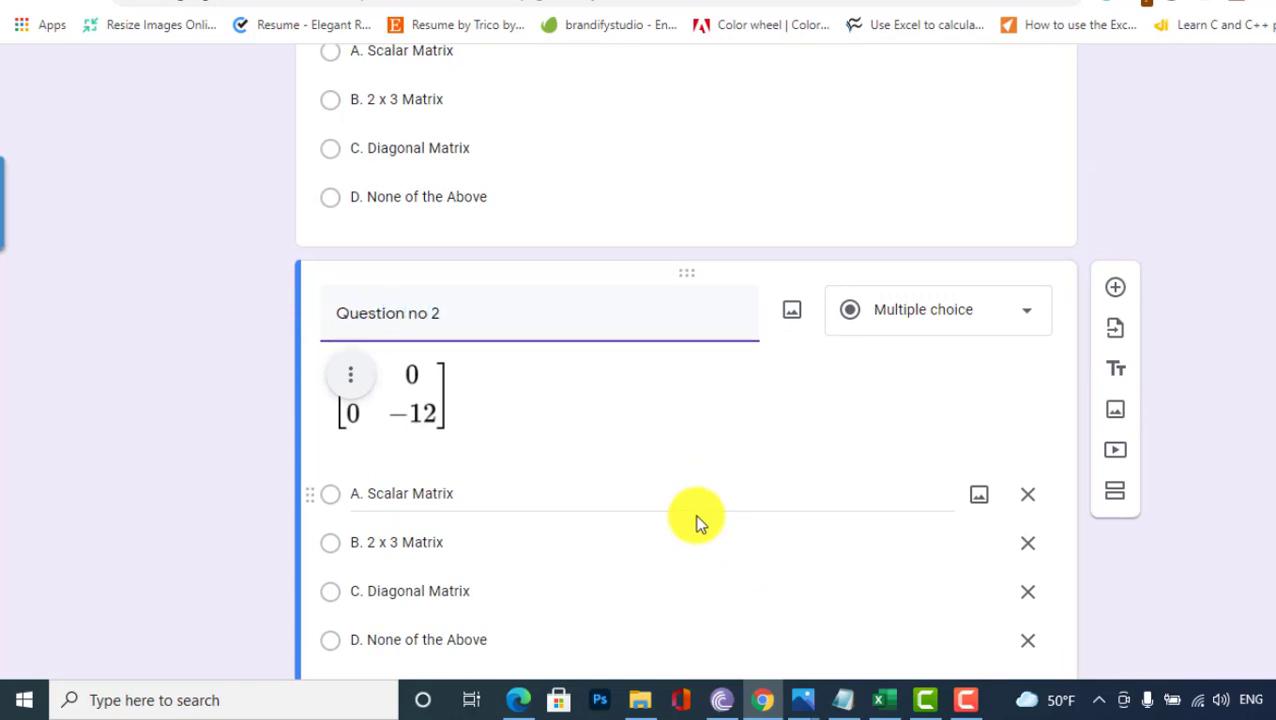
click(729, 418)
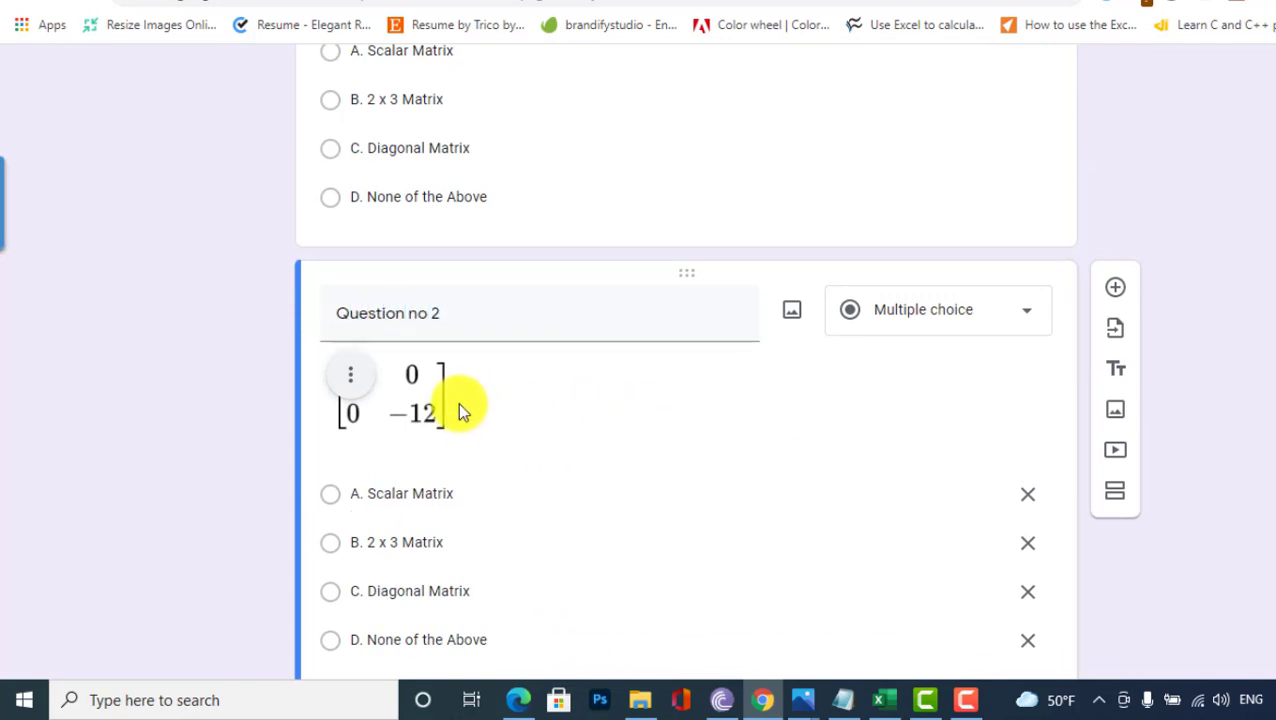
Open the question image q2.PNG from File Explorer to read the second question and its options, and return to the form in Chrome
click(640, 700)
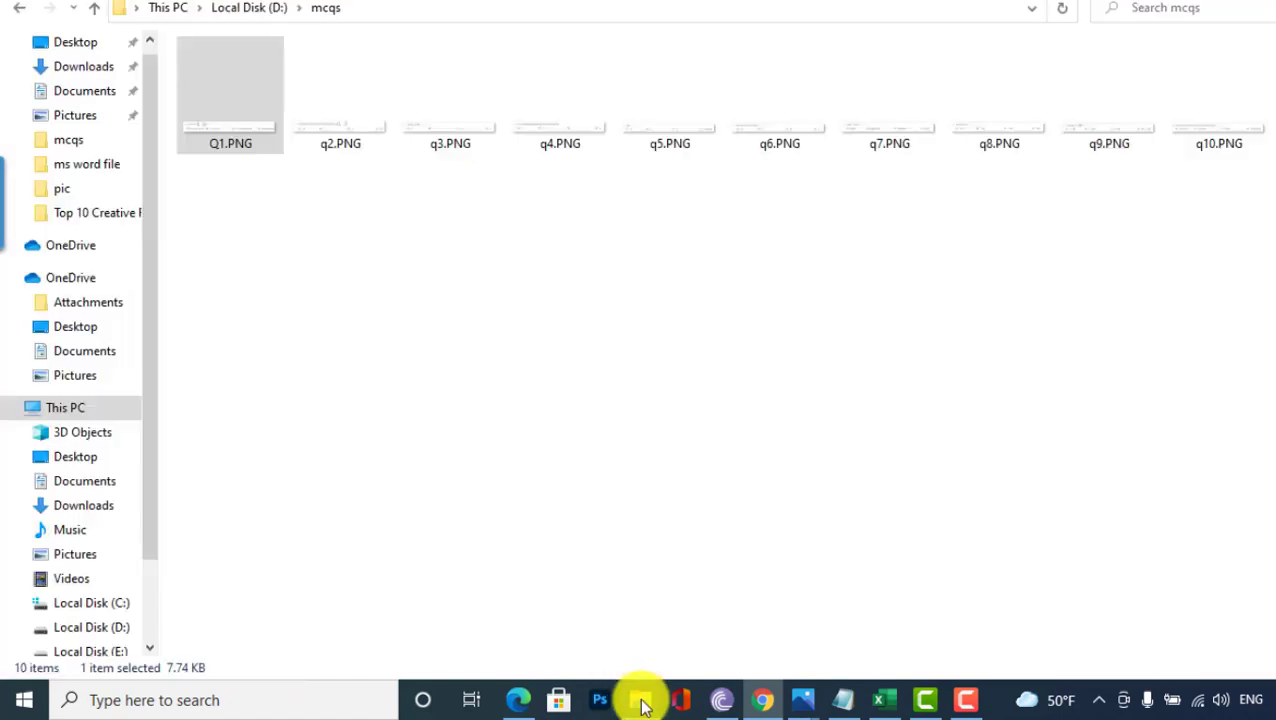
double_click(340, 132)
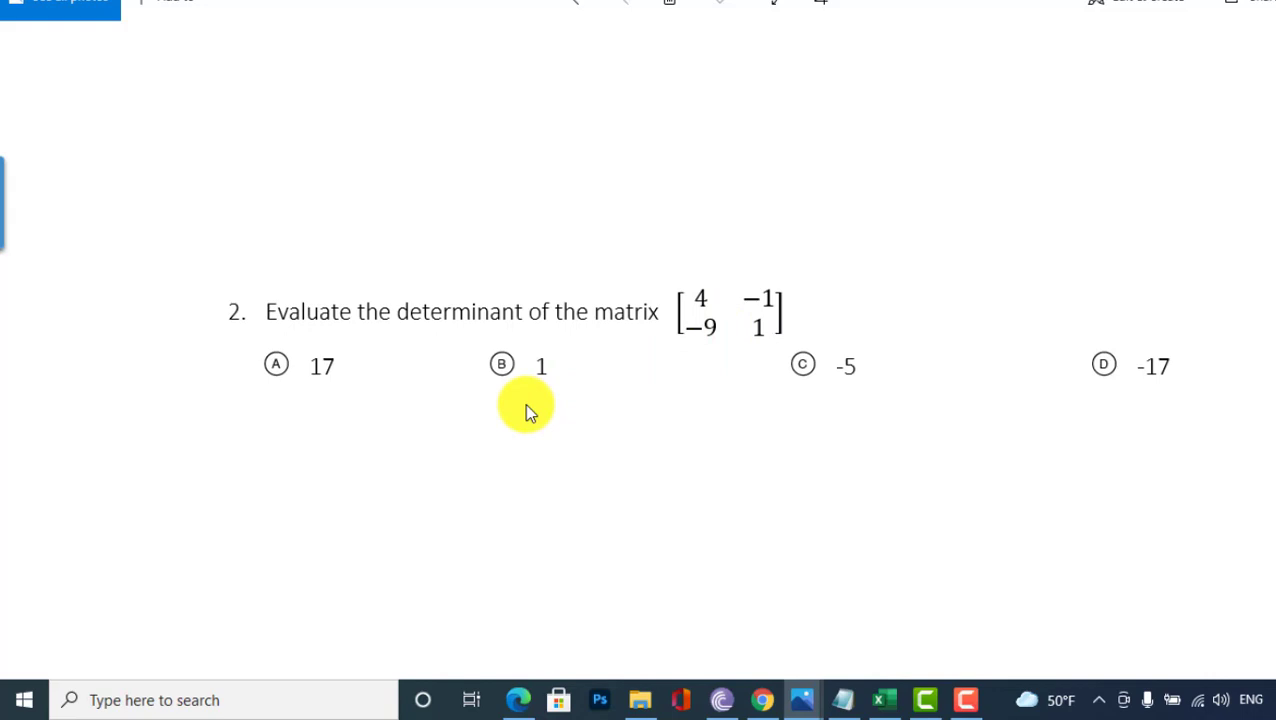
click(764, 702)
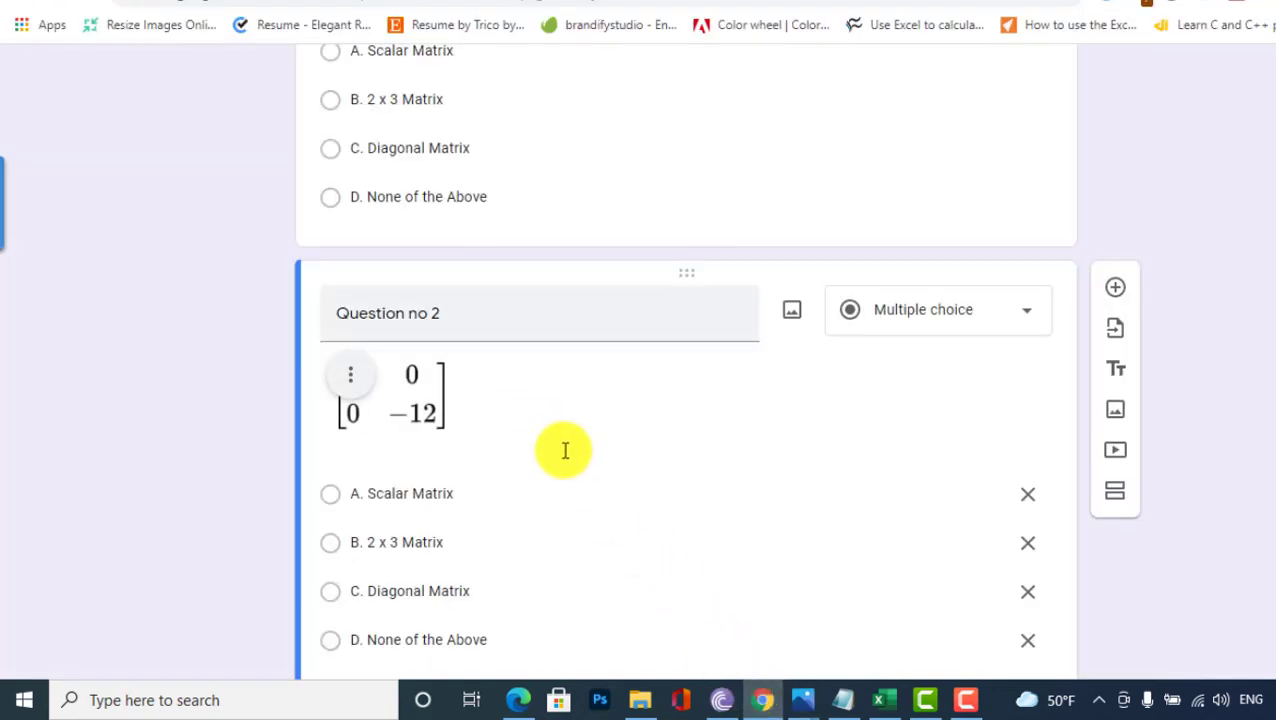
Extend the second question's title to "Question no 2. Evaluate the determinant of matrix"
click(464, 318)
click(465, 314)
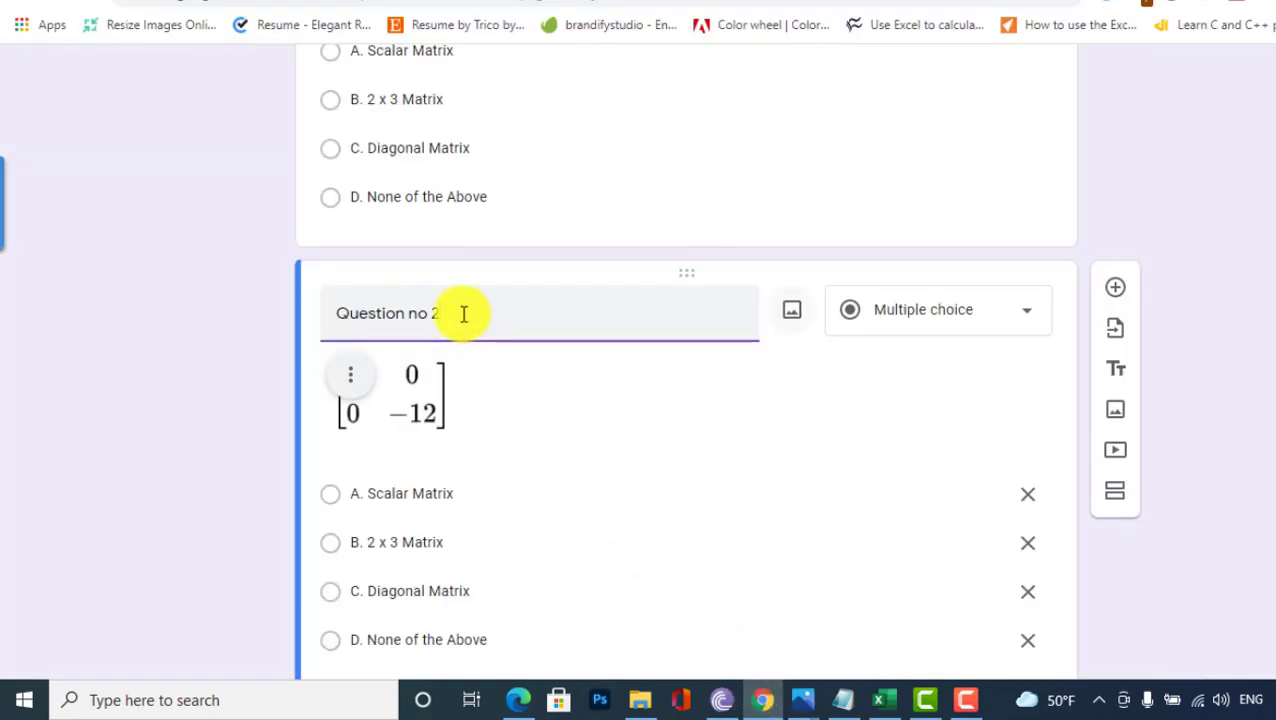
triple_click(451, 313)
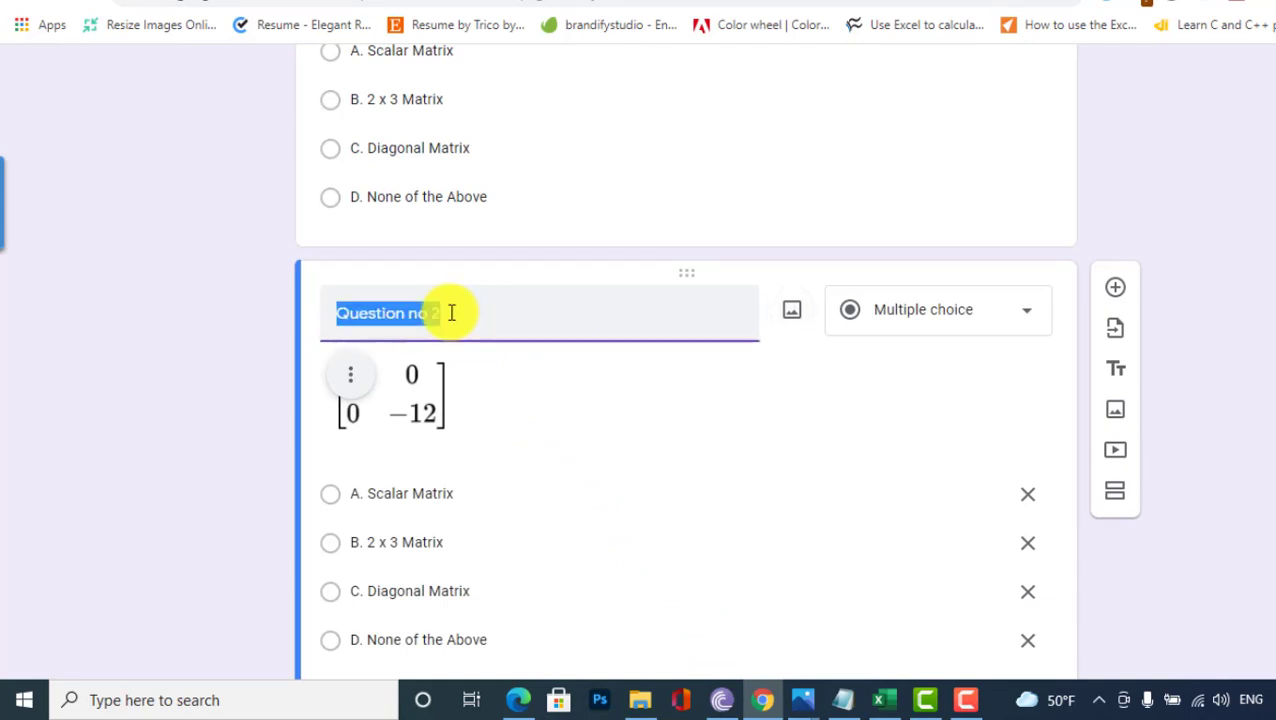
click(451, 313)
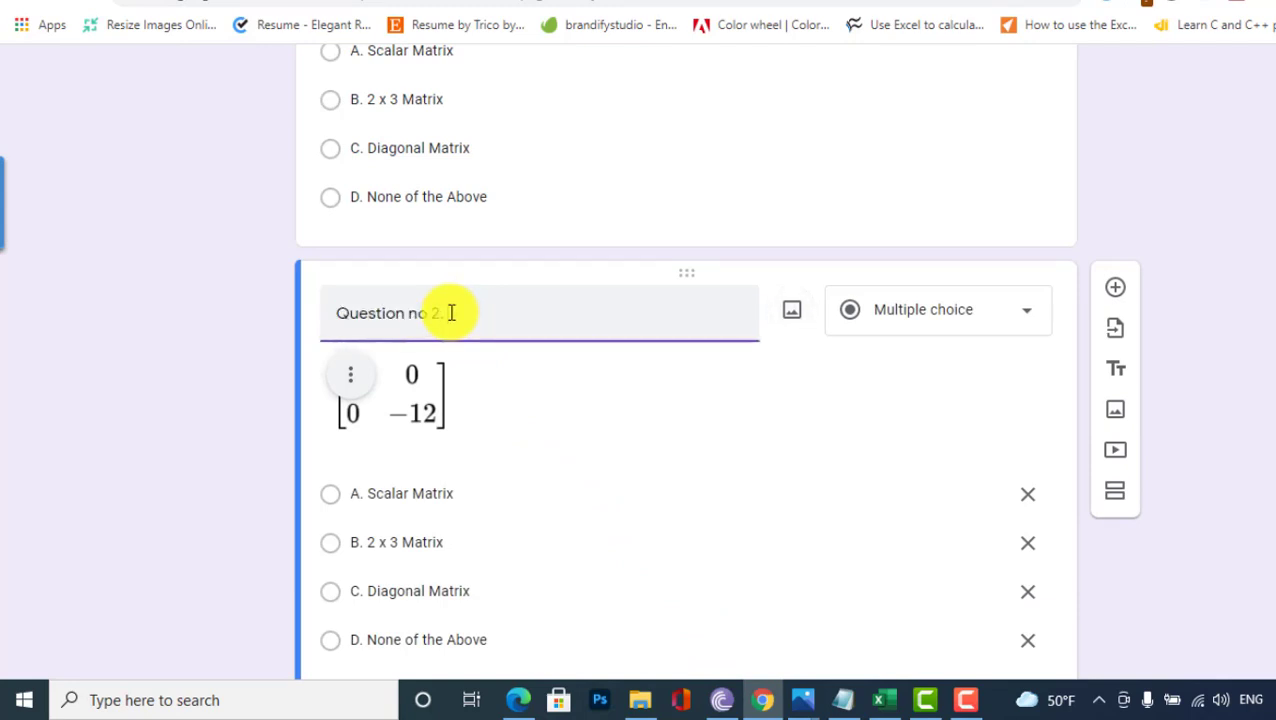
text(. Evaluate the determinant of mater)
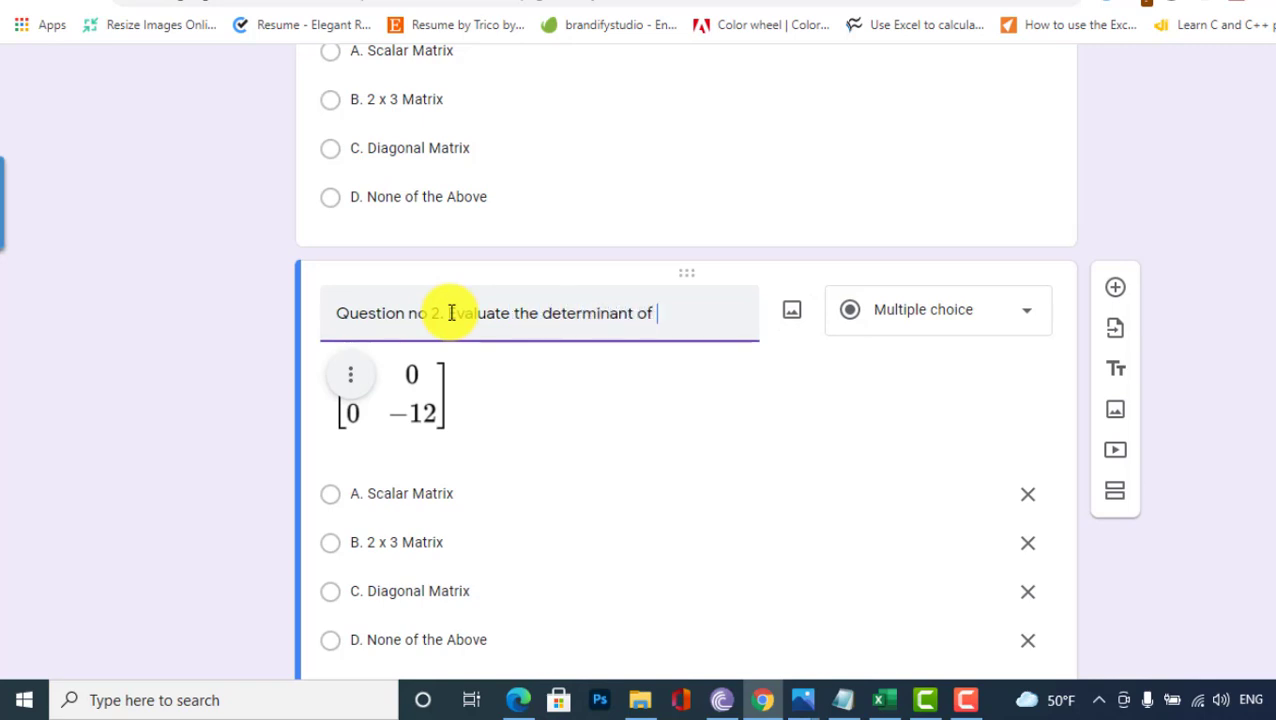
click(533, 453)
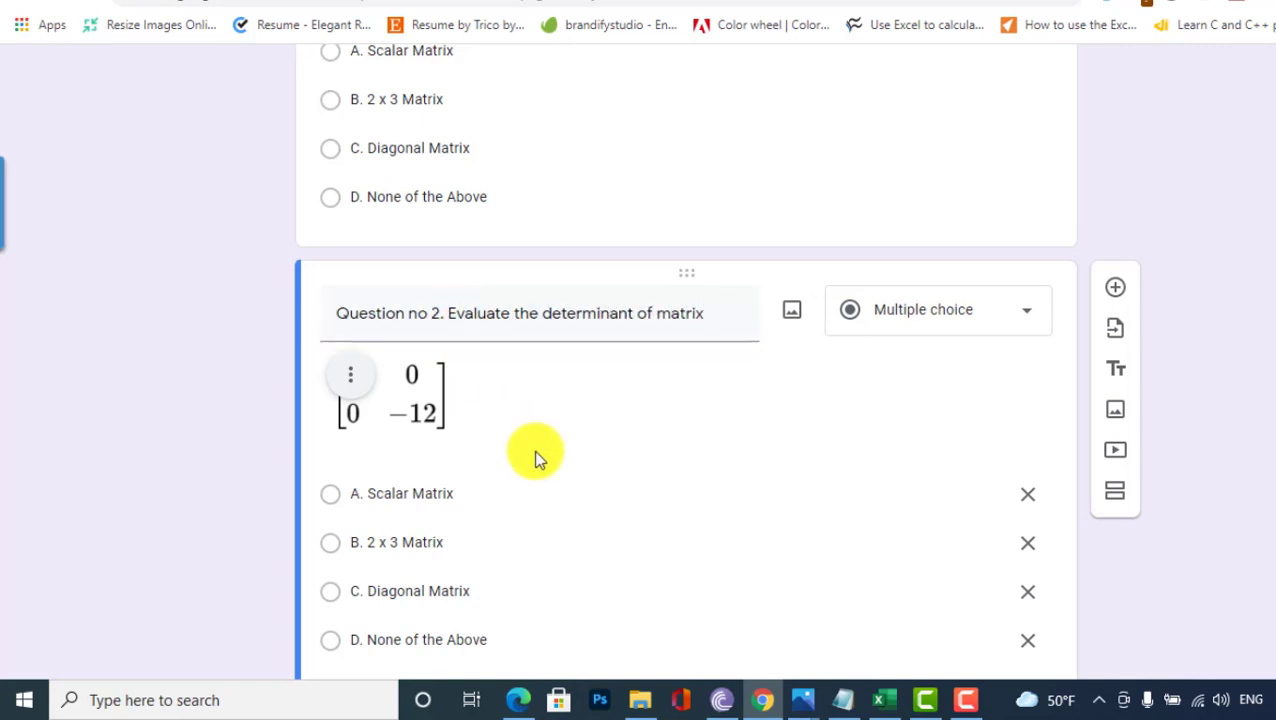
Open Hypatia Create's math editor and insert a matrix with 2 rows and 2 columns
scroll(800, 430, up, 5)
scroll(841, 398, up, 10)
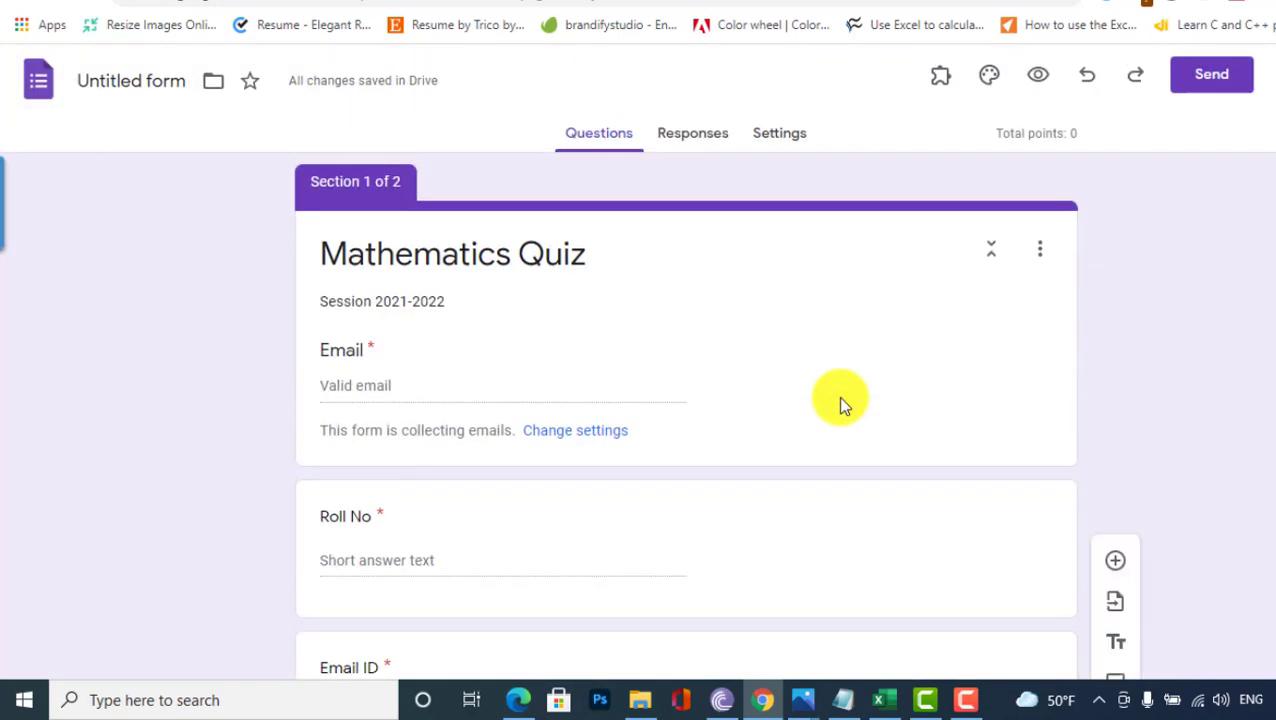
click(941, 80)
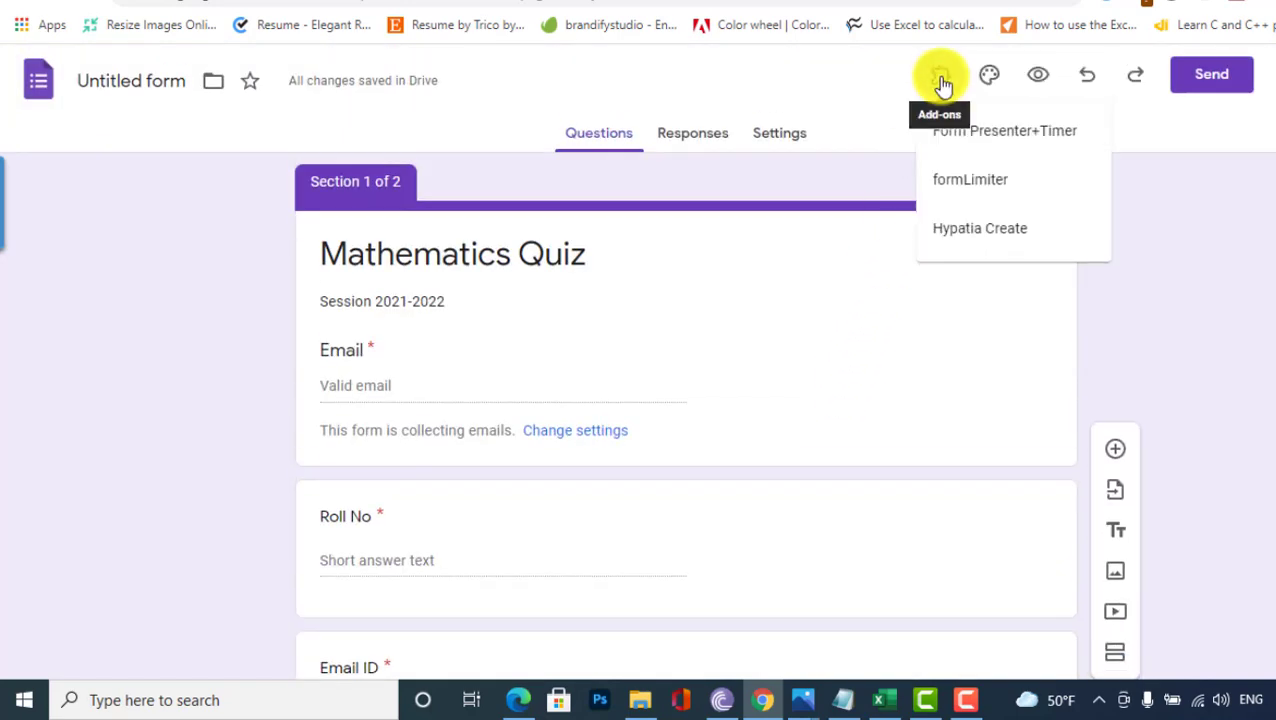
click(972, 232)
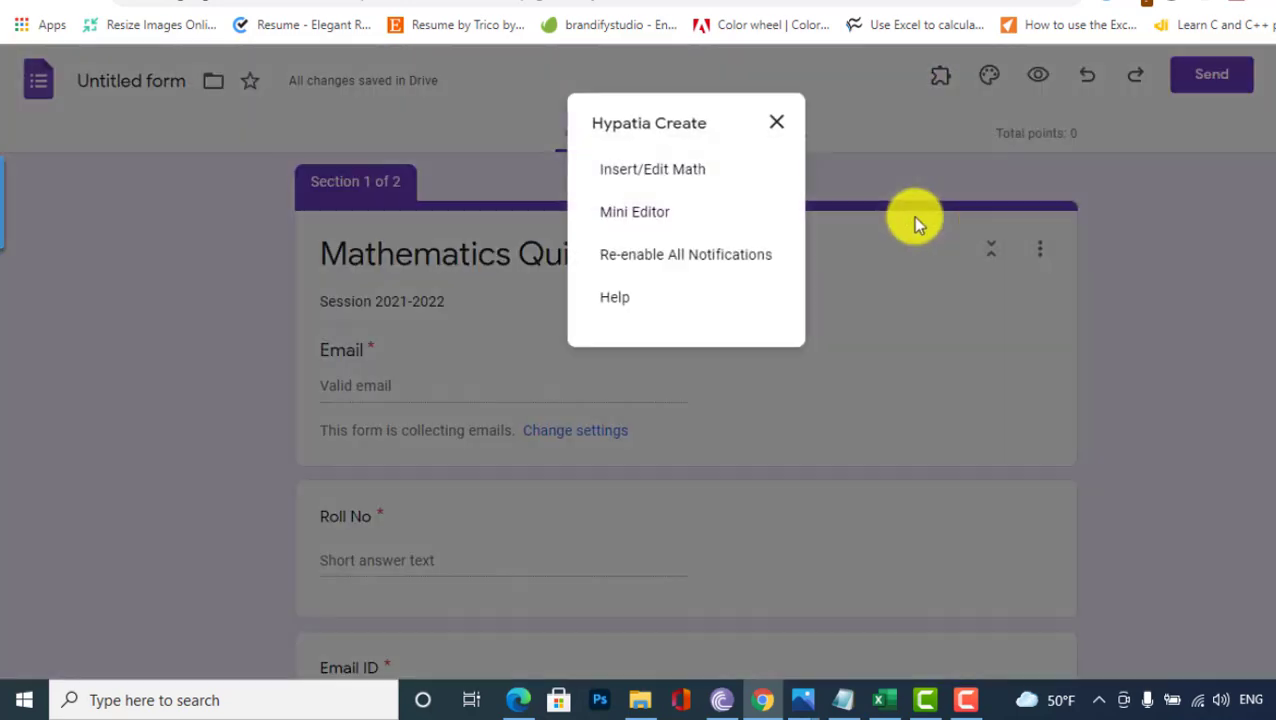
click(667, 172)
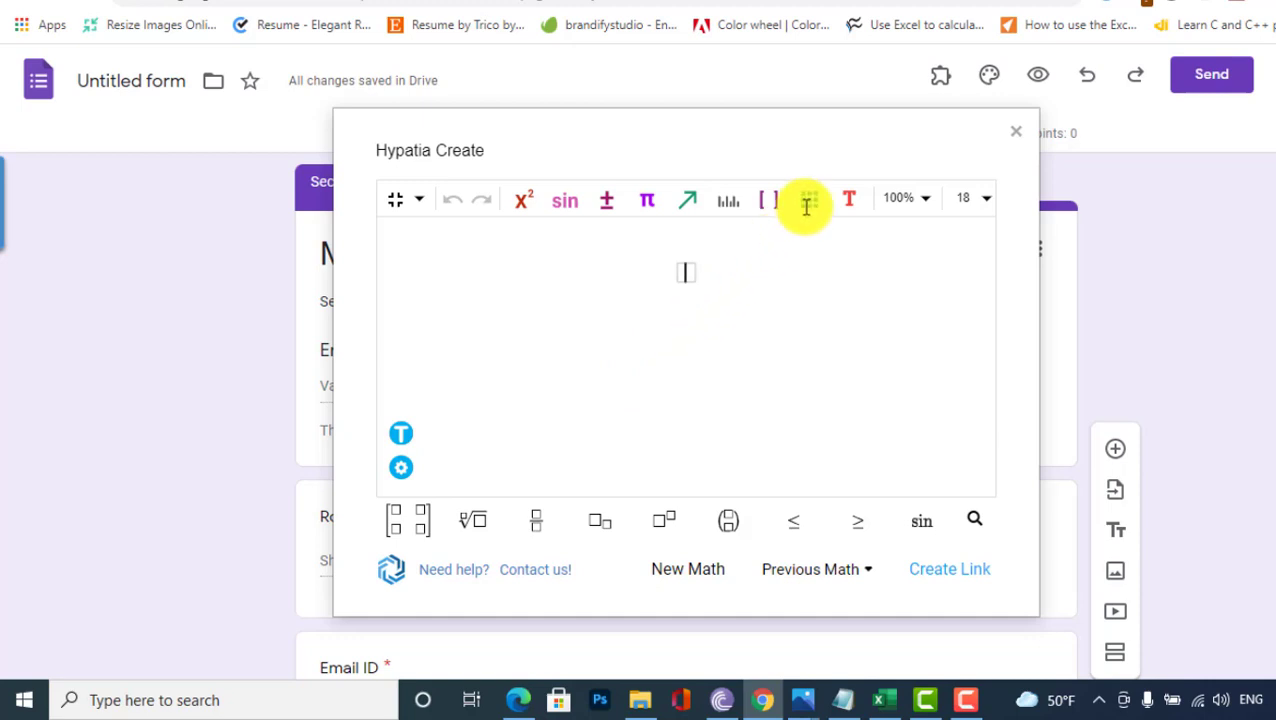
click(807, 203)
click(512, 292)
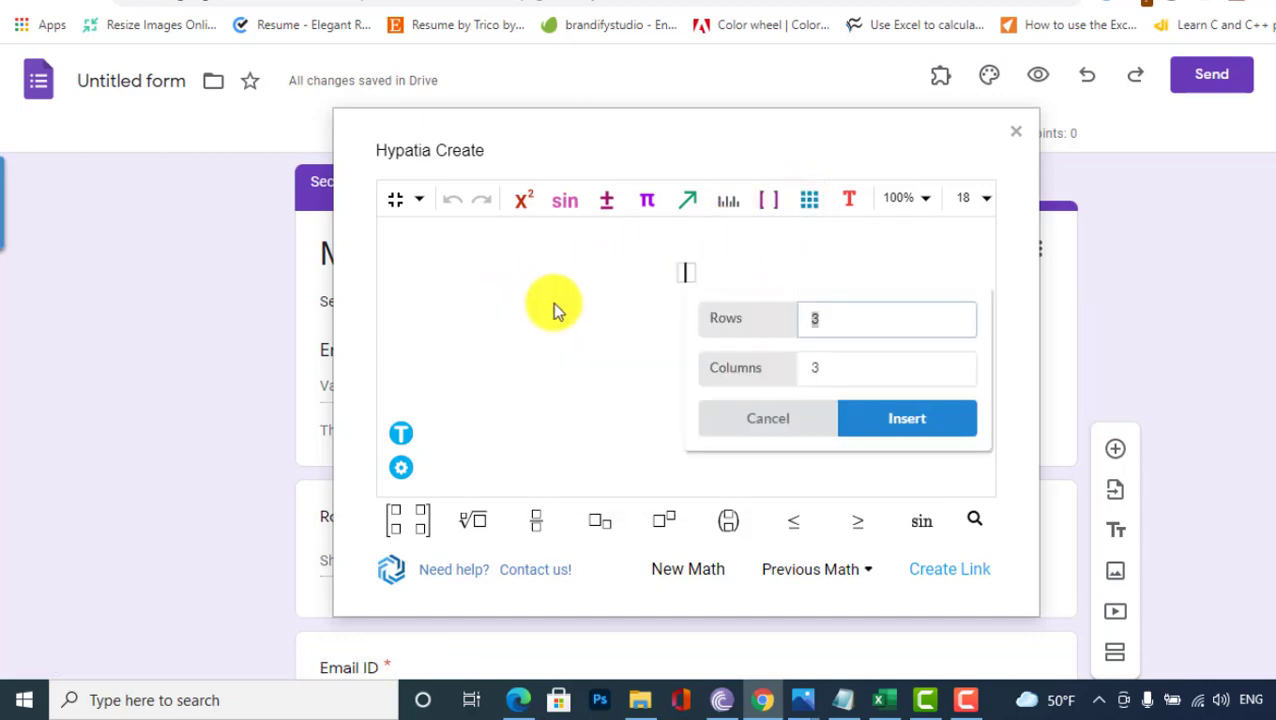
text(2)
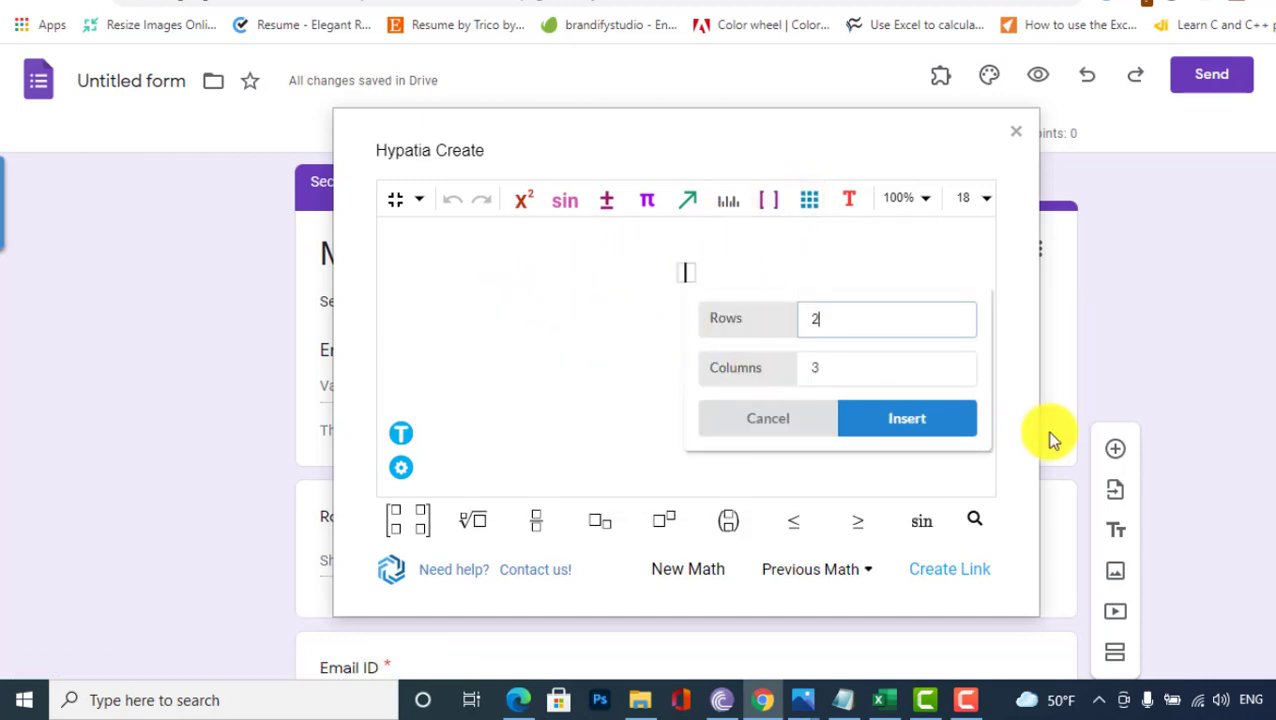
double_click(849, 368)
text(2)
click(895, 422)
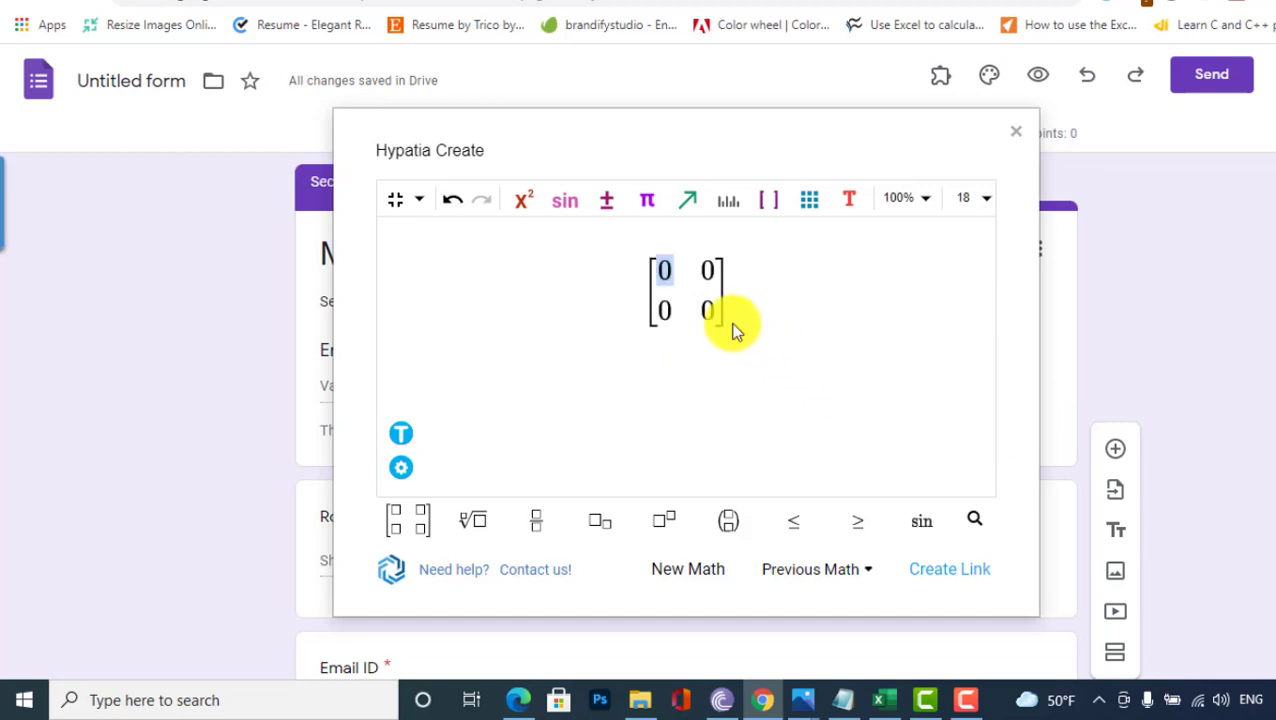
Fill the matrix with 4 and -1 in the first row, -9 and 1 in the second, and create its image link
text(4)
click(707, 271)
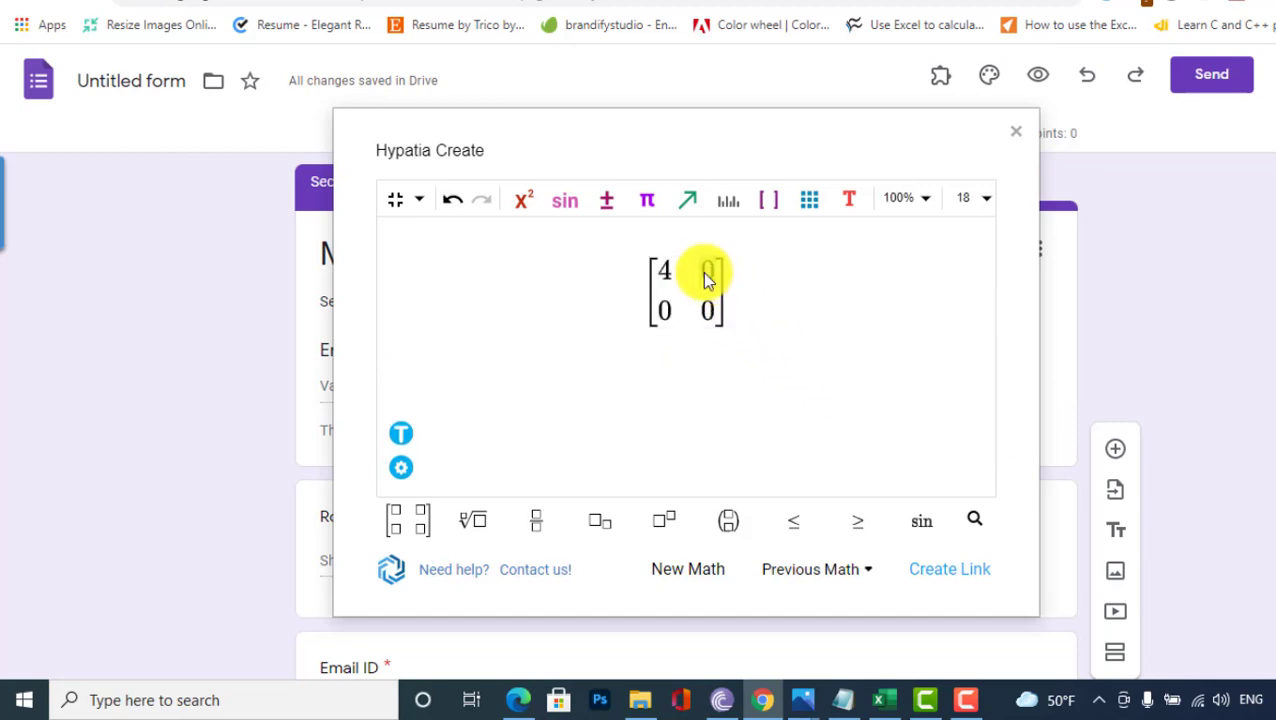
text(-1)
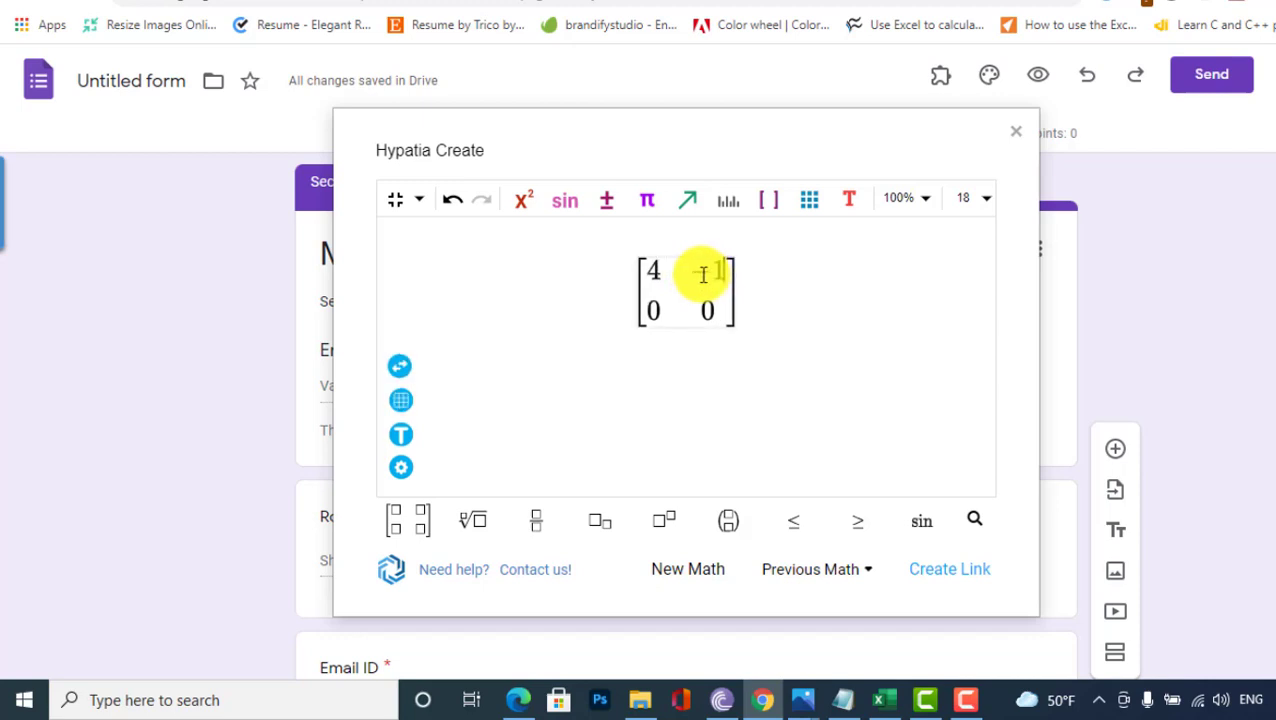
click(657, 311)
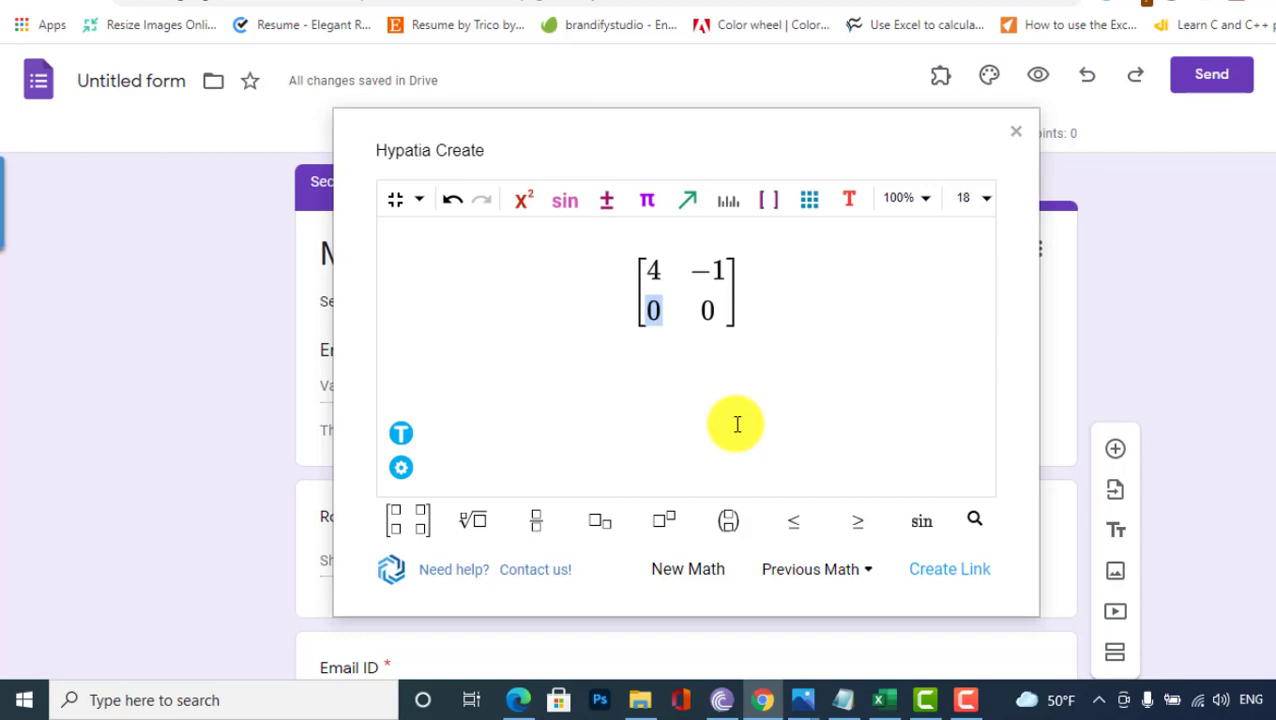
text(9)
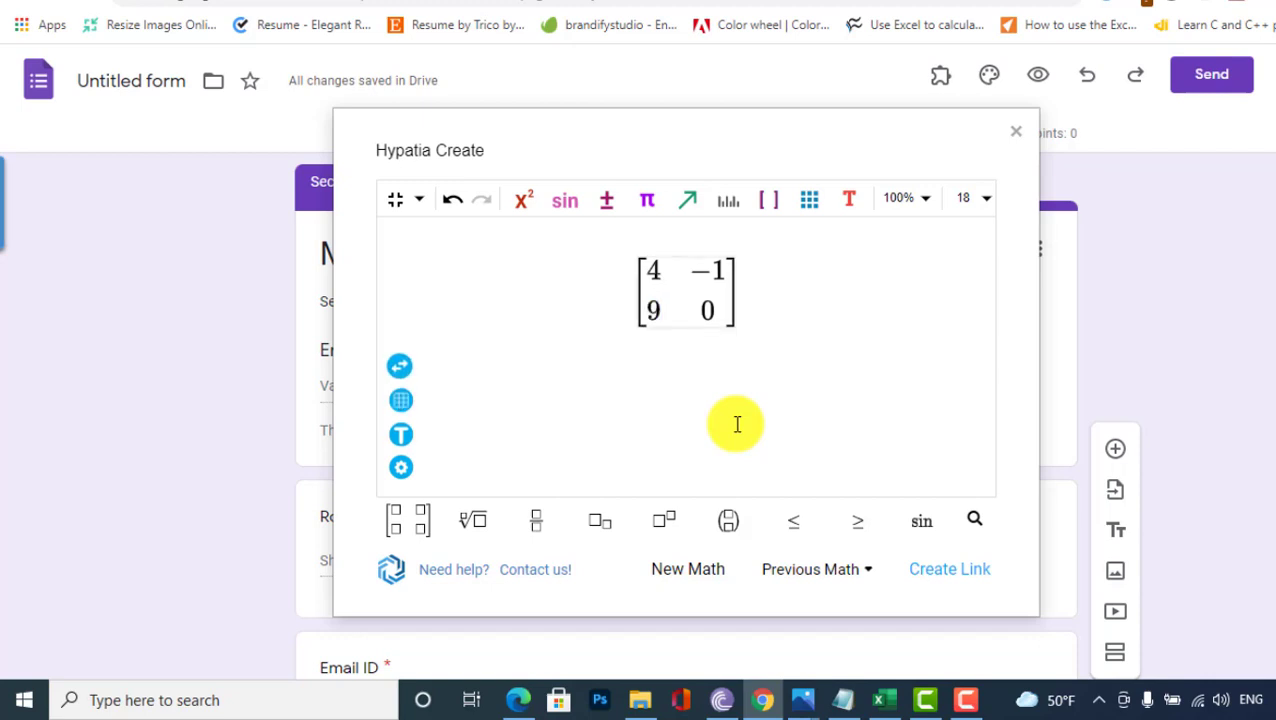
click(709, 312)
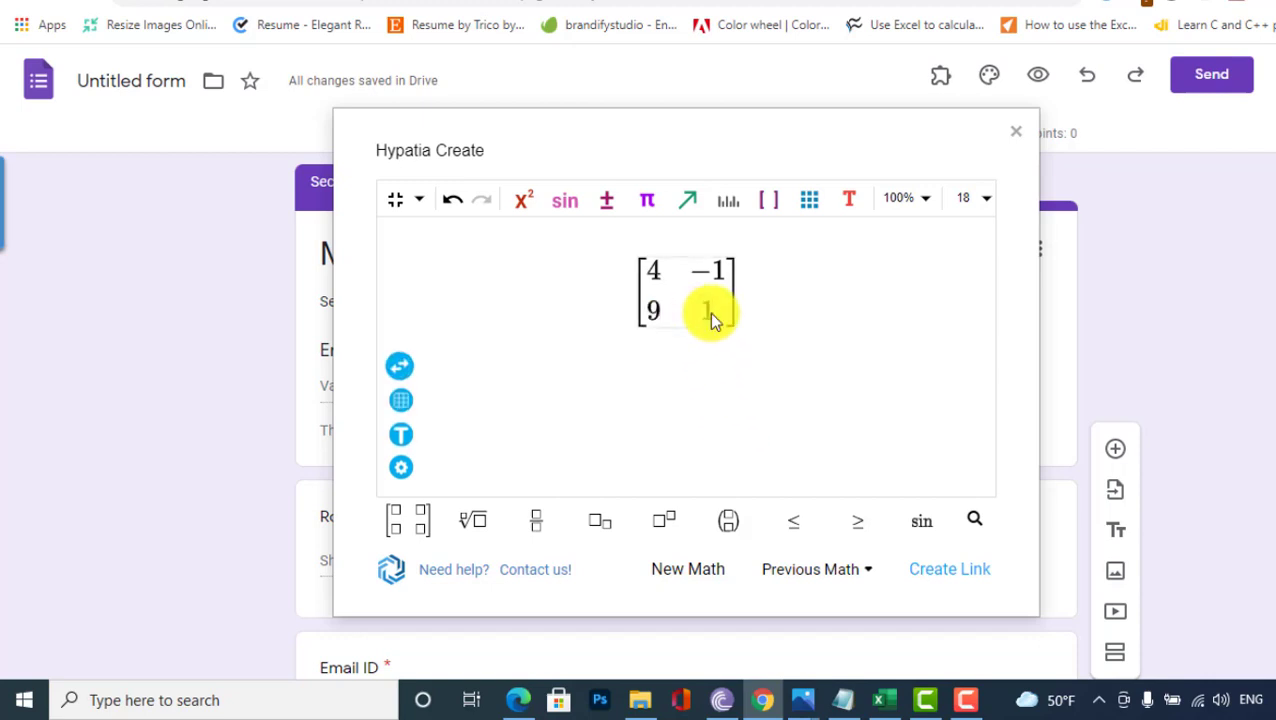
text(1)
click(653, 311)
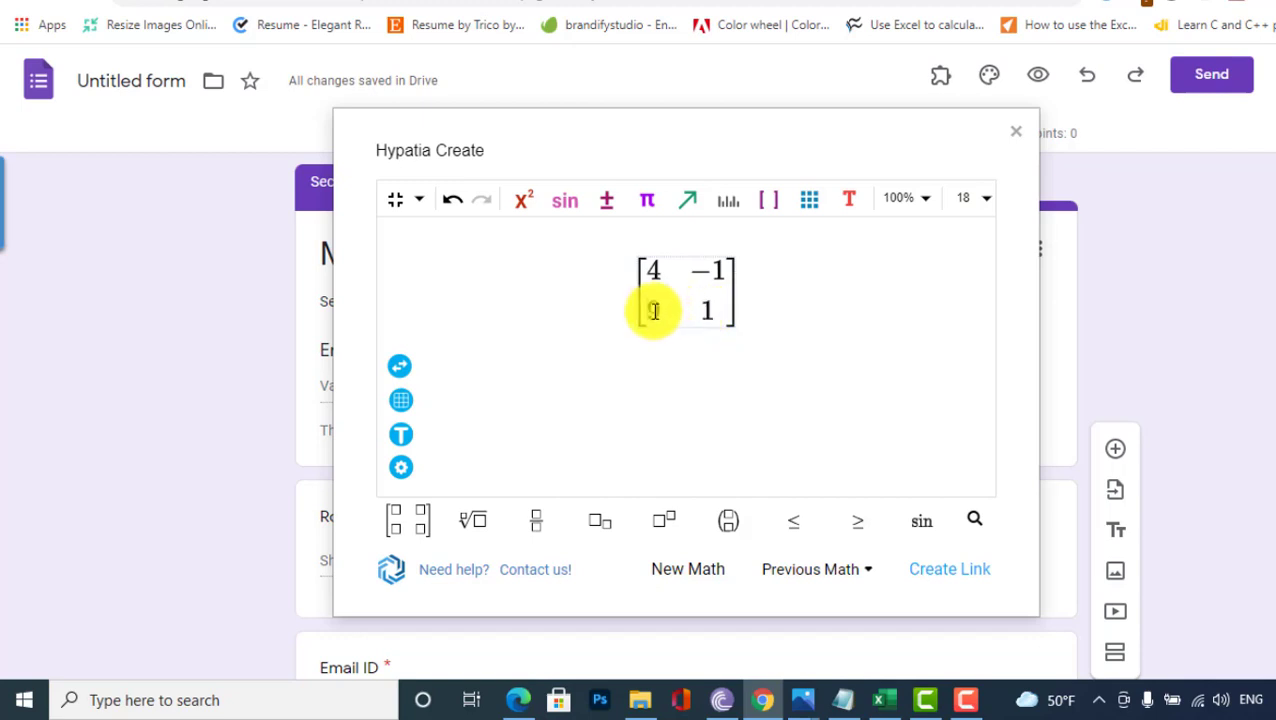
text(-9)
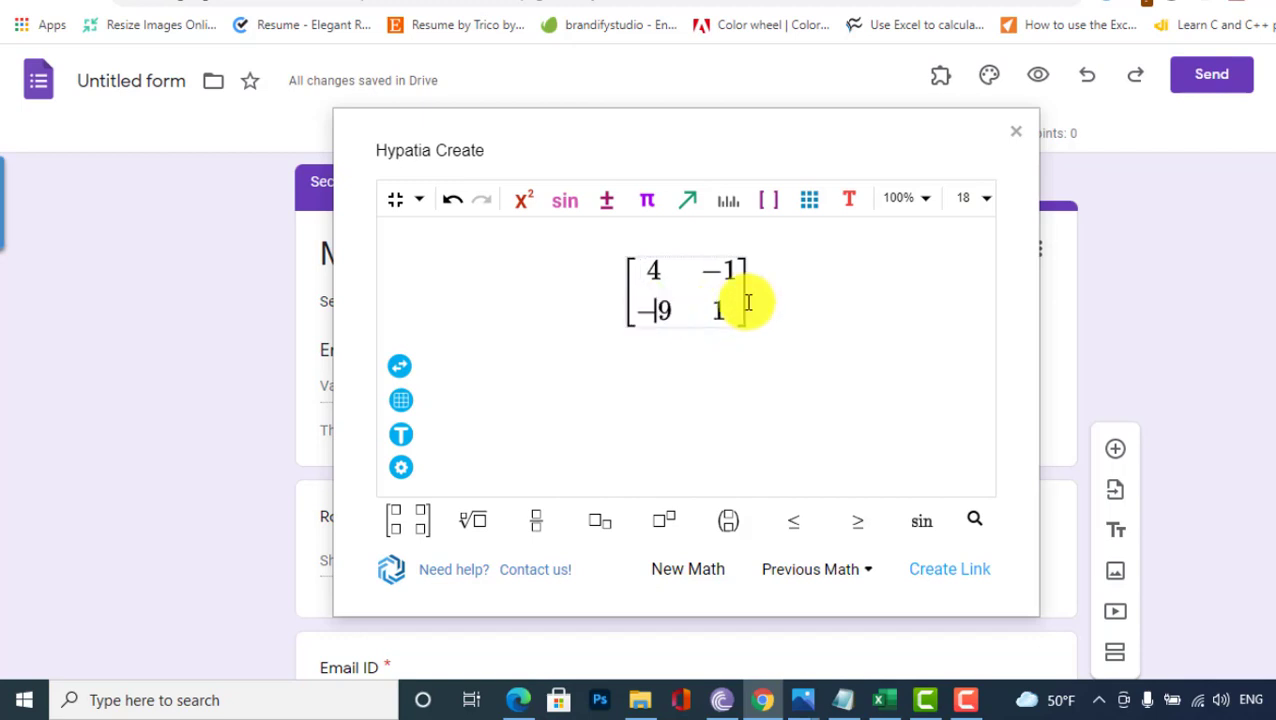
click(948, 572)
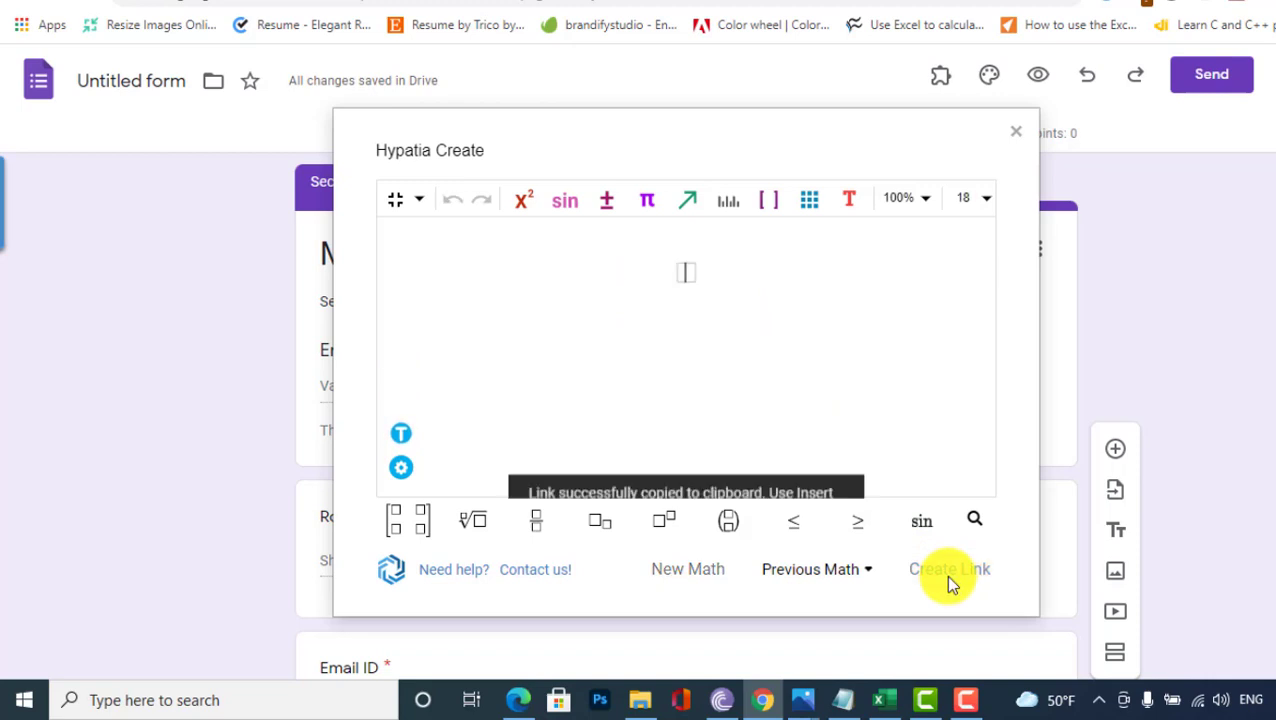